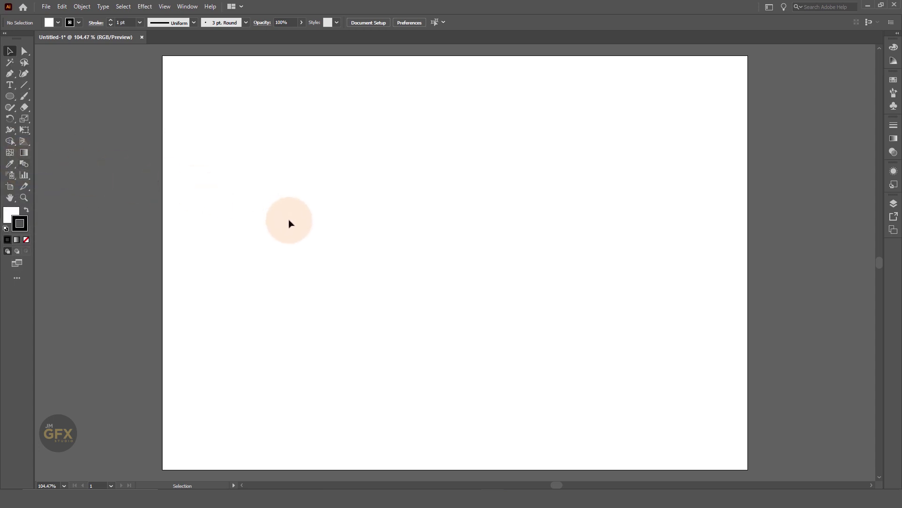
Select the Ellipse Tool (L) from the toolbar
left_click(9, 95)
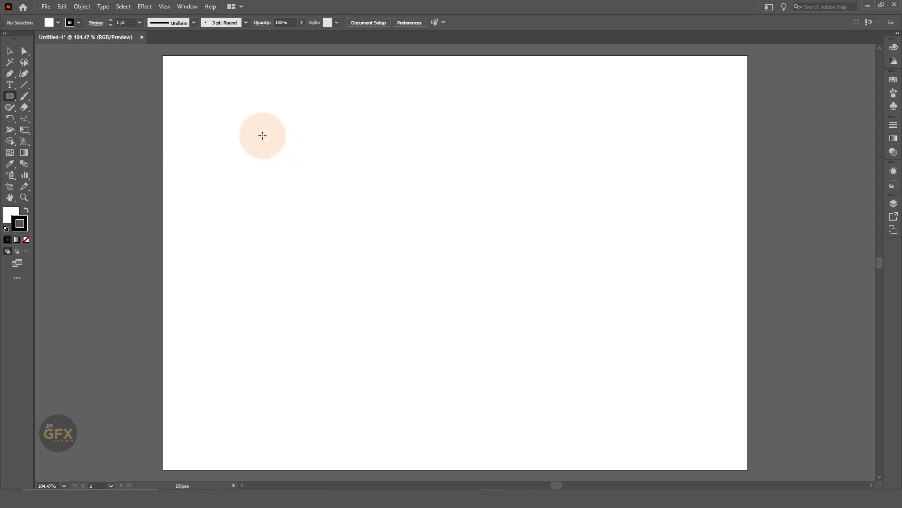
Draw a circle in the upper left and a five-pointed star to its right
left_click_drag(262, 136, 343, 216)
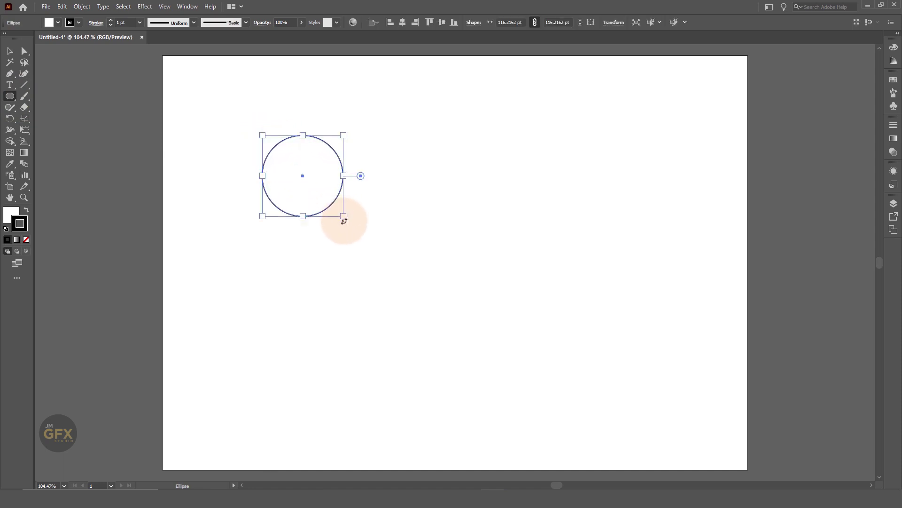
mouse_move(10, 96)
left_mouse_down()
mouse_move(55, 123)
mouse_move(52, 141)
left_mouse_up()
left_click_drag(515, 256, 553, 310)
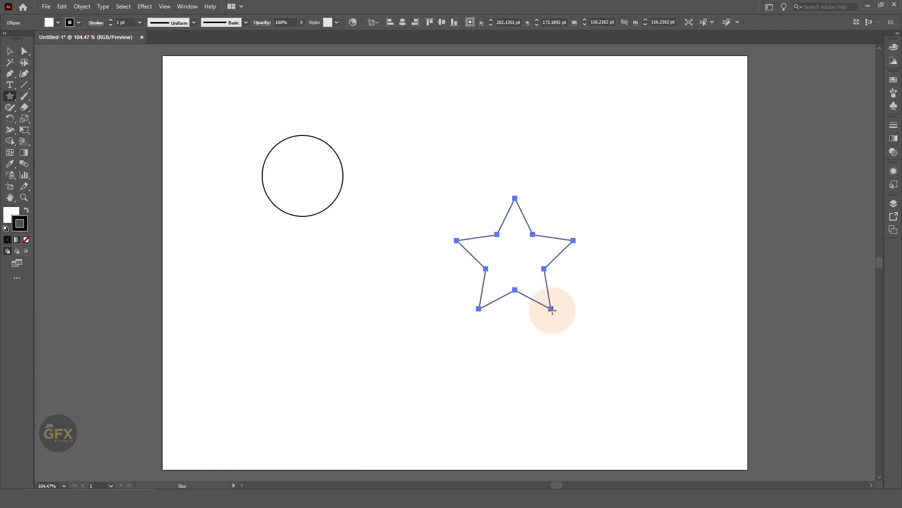
Fill the circle orange-red with a black outline
left_click(9, 50)
left_click(235, 155)
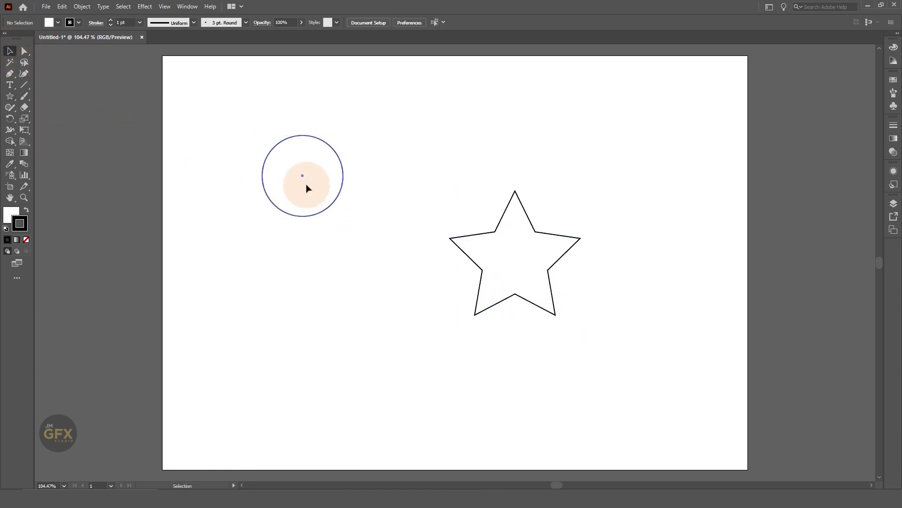
left_click(306, 188)
left_click(893, 80)
left_click(855, 105)
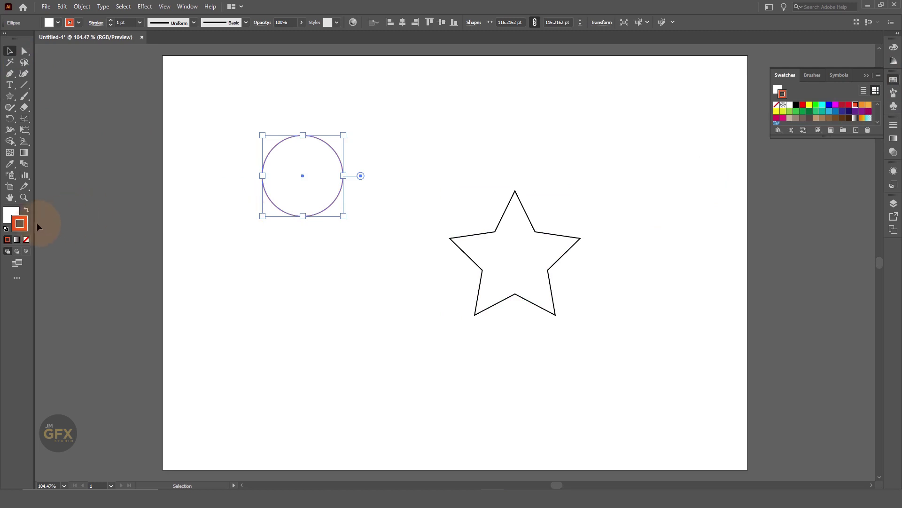
left_click(6, 228)
left_click(855, 104)
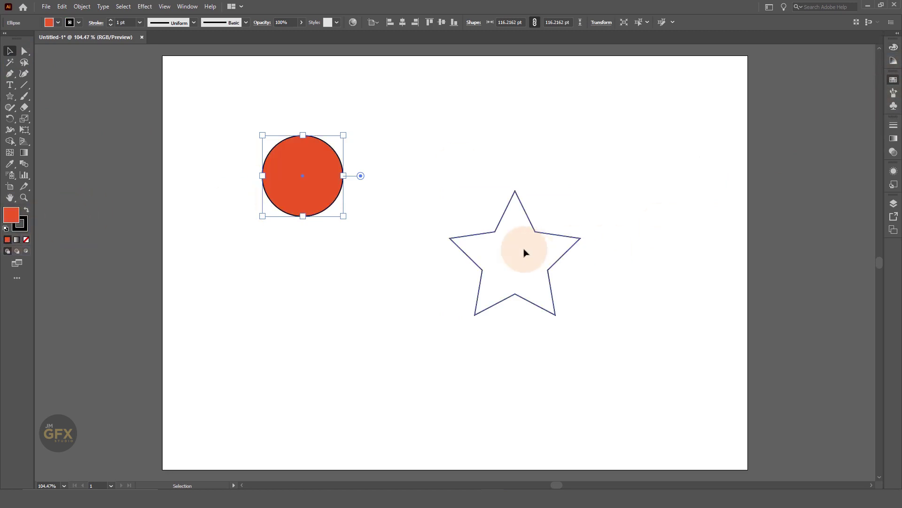
Fill the star green from the Swatches panel
left_click(525, 253)
left_click(894, 80)
left_click(801, 106)
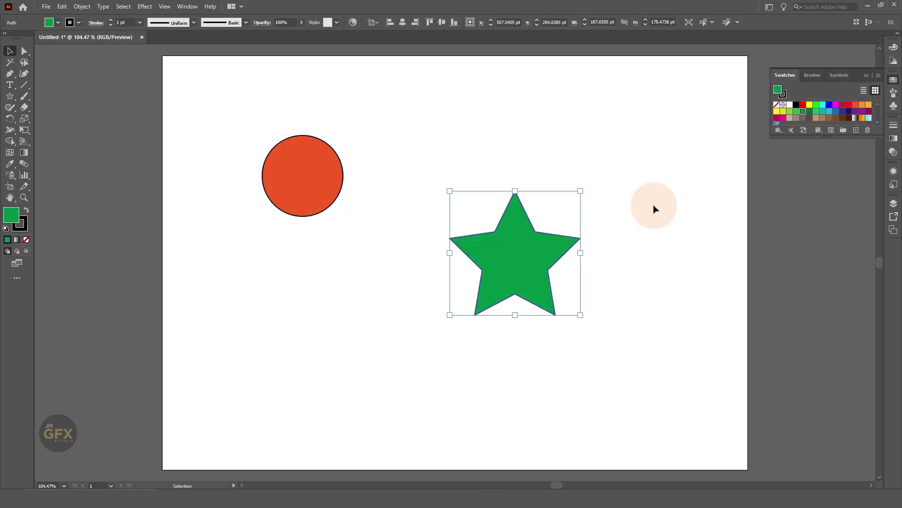
left_click(595, 219)
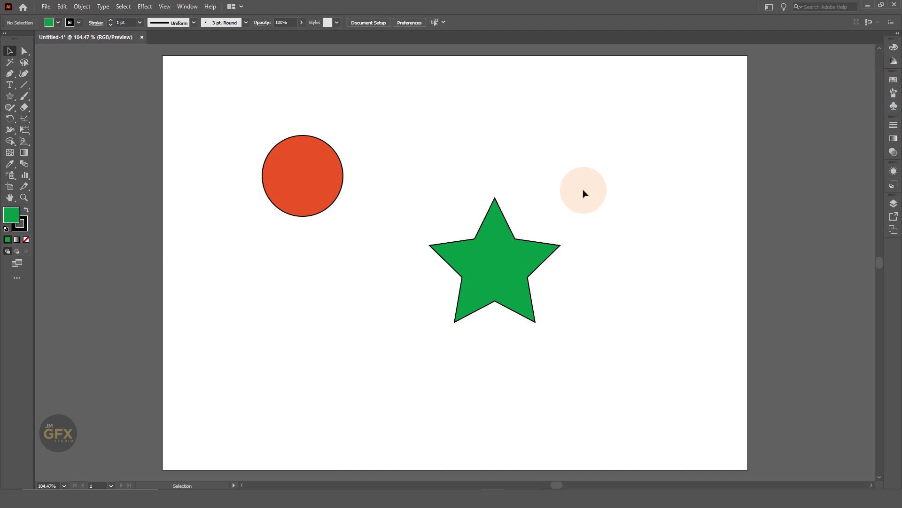
Move the circle and star together to the right and zoom in to 150%
mouse_move(250, 118)
left_mouse_down()
mouse_move(494, 295)
mouse_move(594, 318)
left_mouse_up()
mouse_move(501, 256)
left_mouse_down()
mouse_move(544, 257)
mouse_move(548, 283)
left_mouse_up()
key("ctrl+plus")
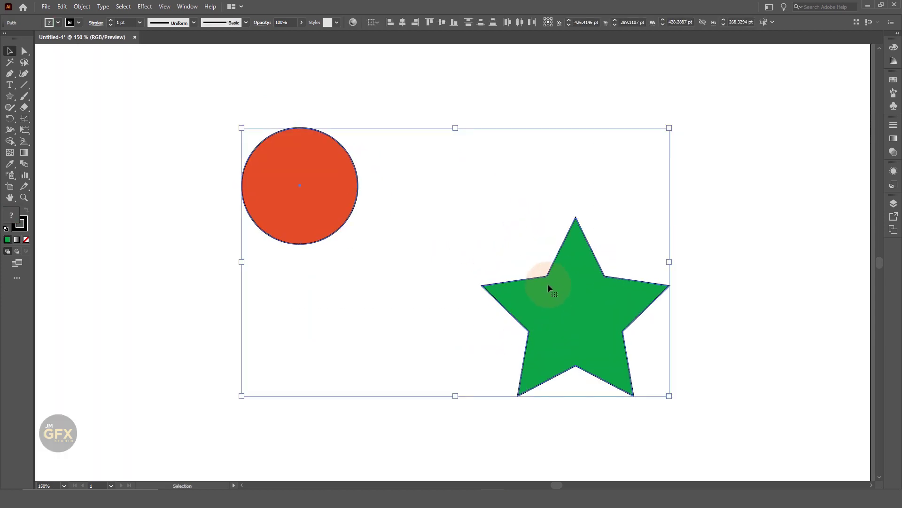
Blend the circle into the star with the Blend Tool, then reselect the blend
left_click(24, 163)
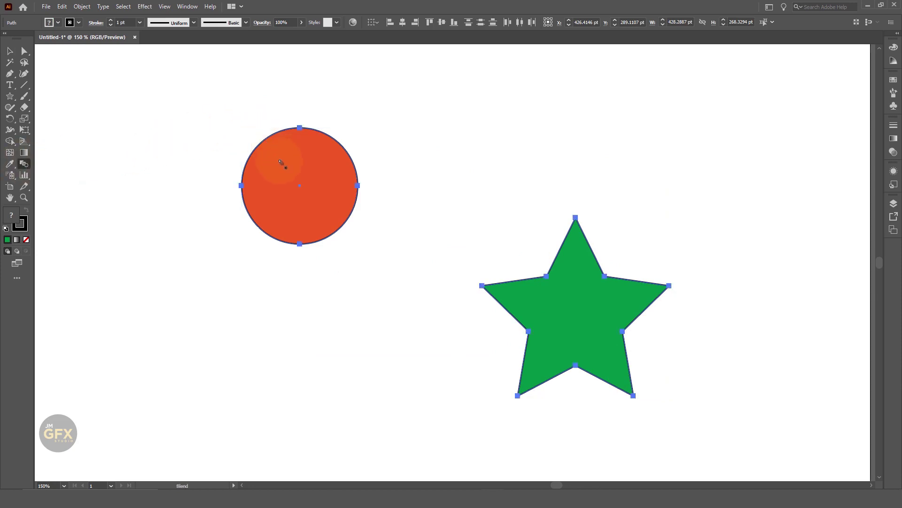
left_click(281, 162)
left_click(538, 308)
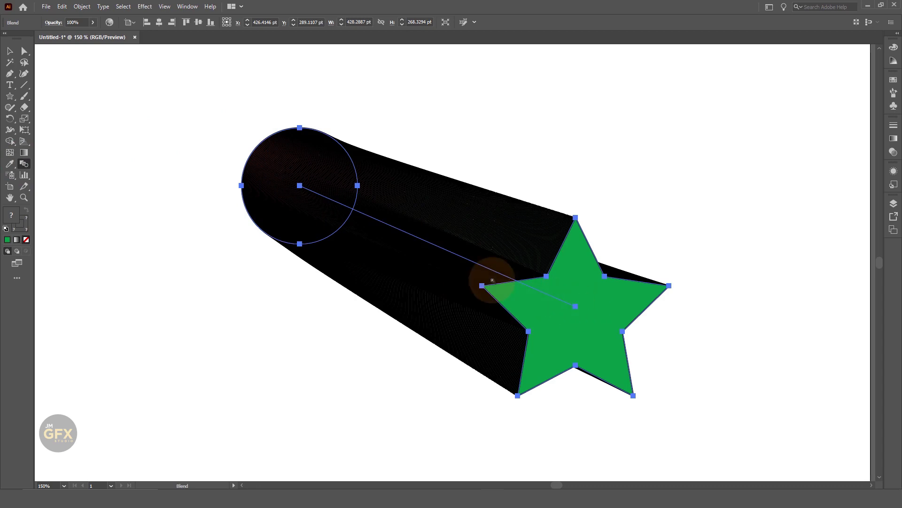
left_click(11, 52)
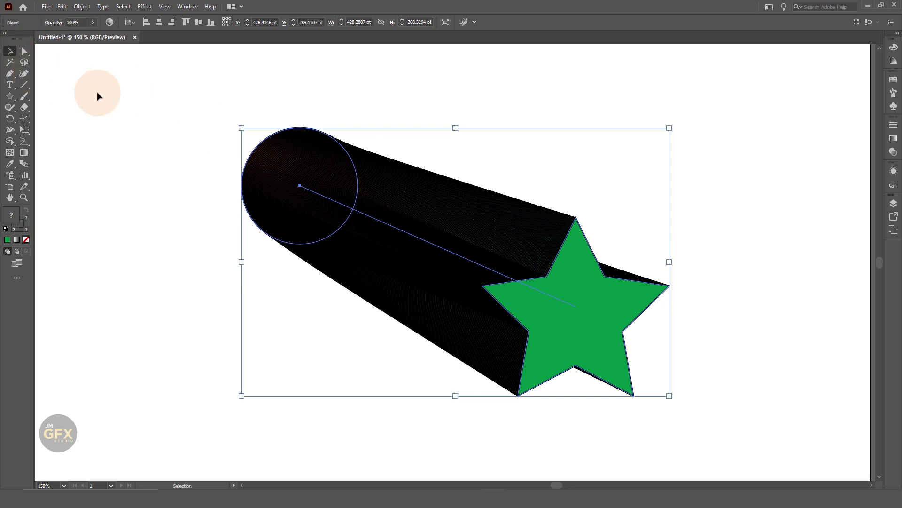
left_click(141, 113)
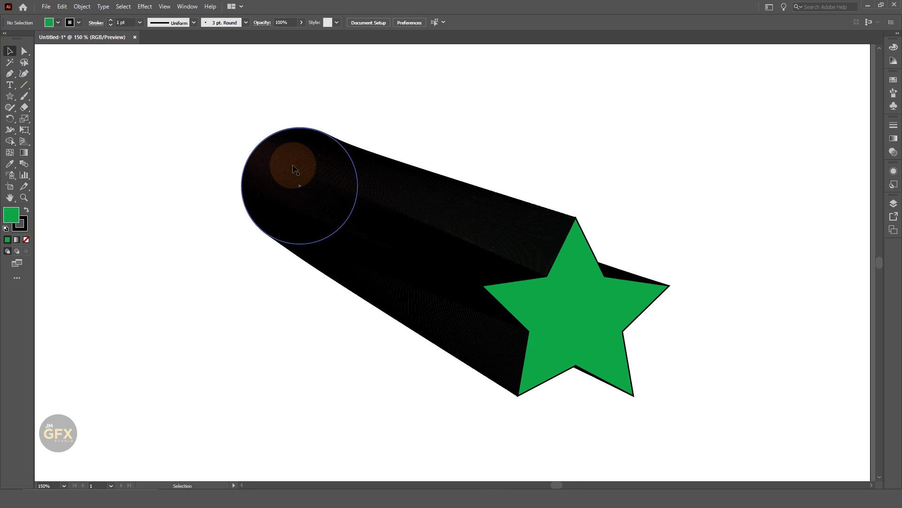
left_click(583, 303)
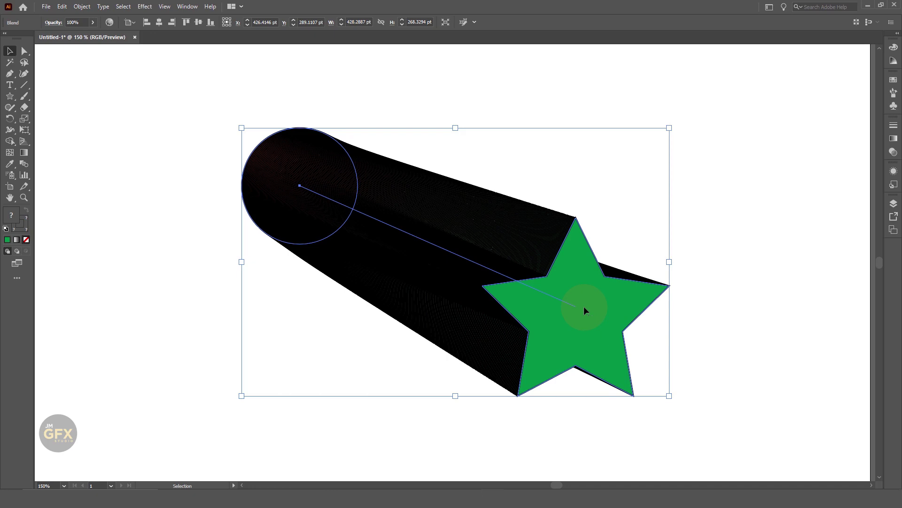
Inside the isolated blend, set the star's outline to yellow #ffcc2a
double_click(584, 308)
left_click(582, 279)
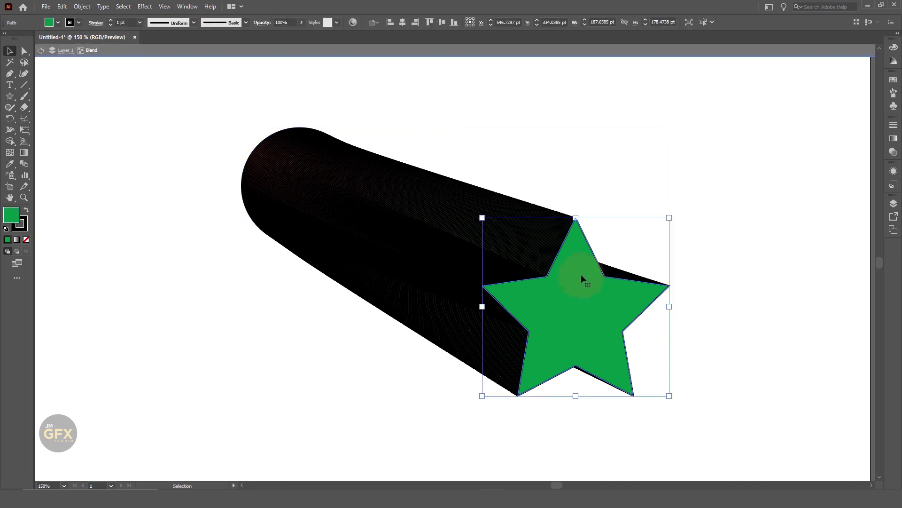
left_click(25, 228)
left_click(791, 66)
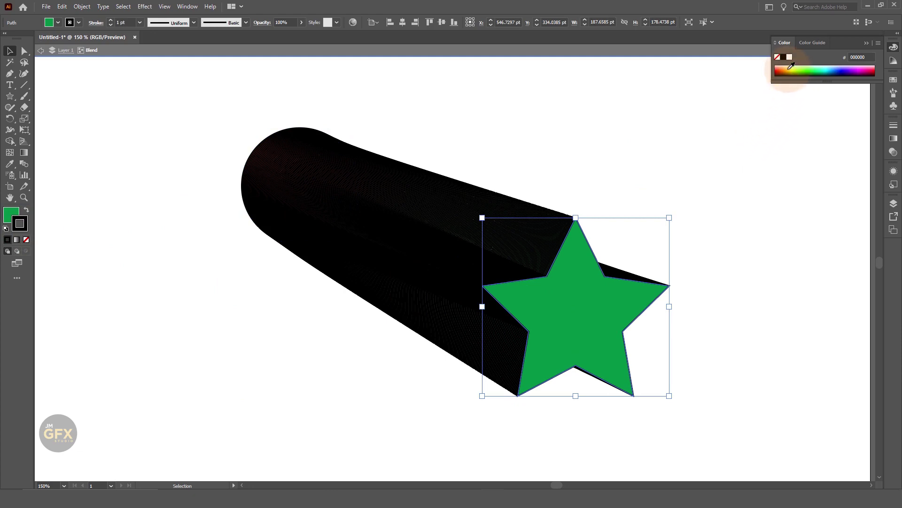
left_click(790, 66)
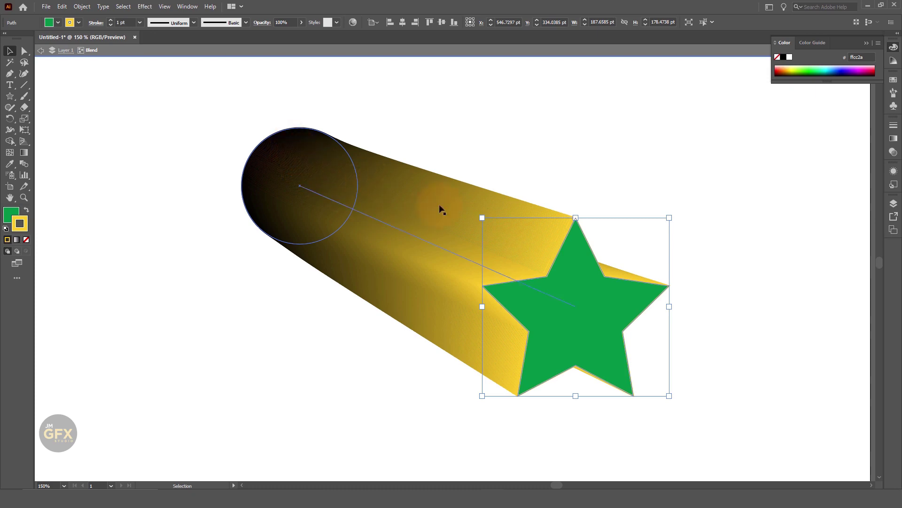
left_click(566, 161)
left_click(512, 229)
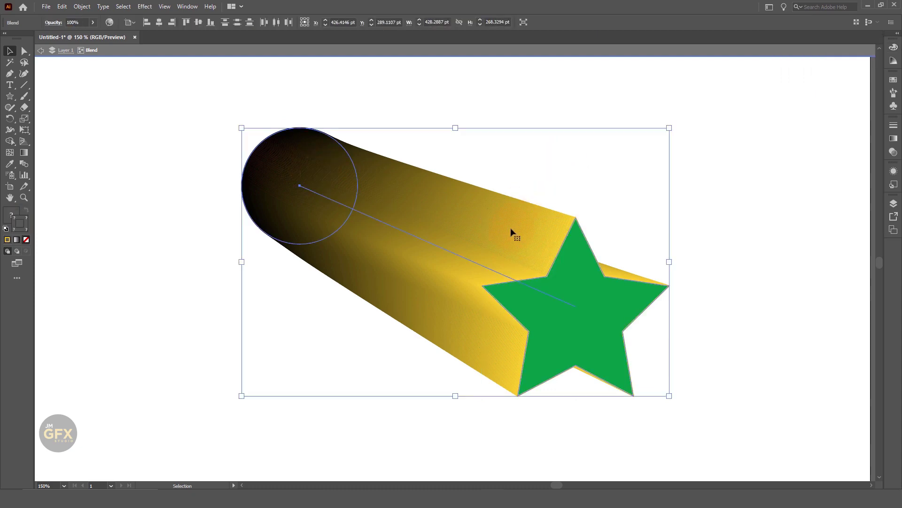
left_click(161, 188)
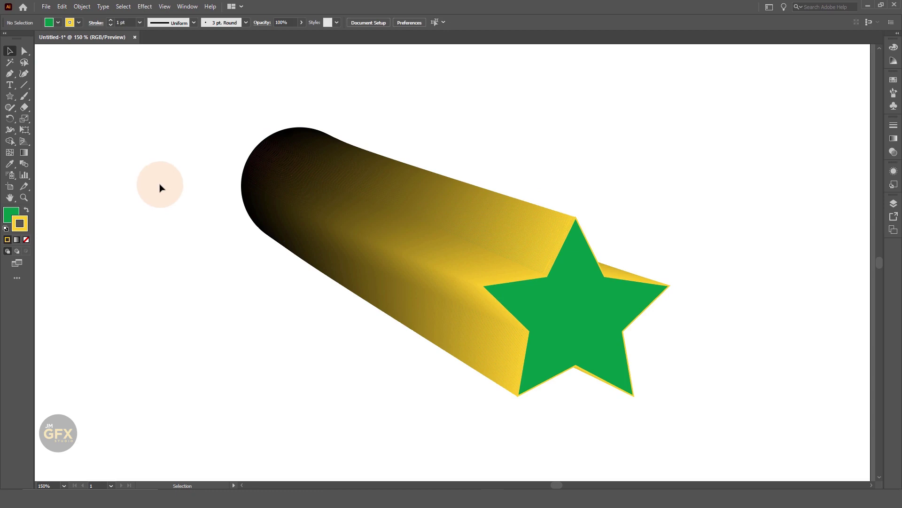
left_click(446, 224)
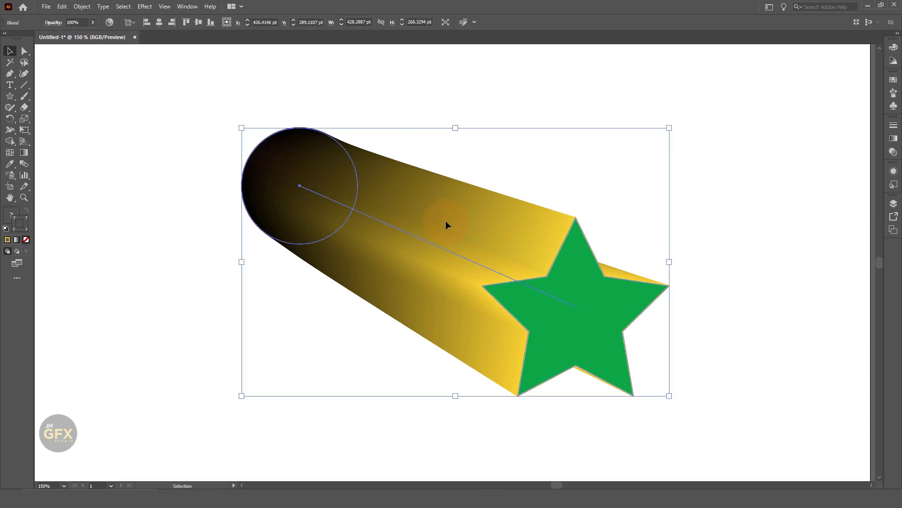
In Object > Blend > Blend Options, set Spacing to Specified Steps 4 with Preview on
left_click(83, 7)
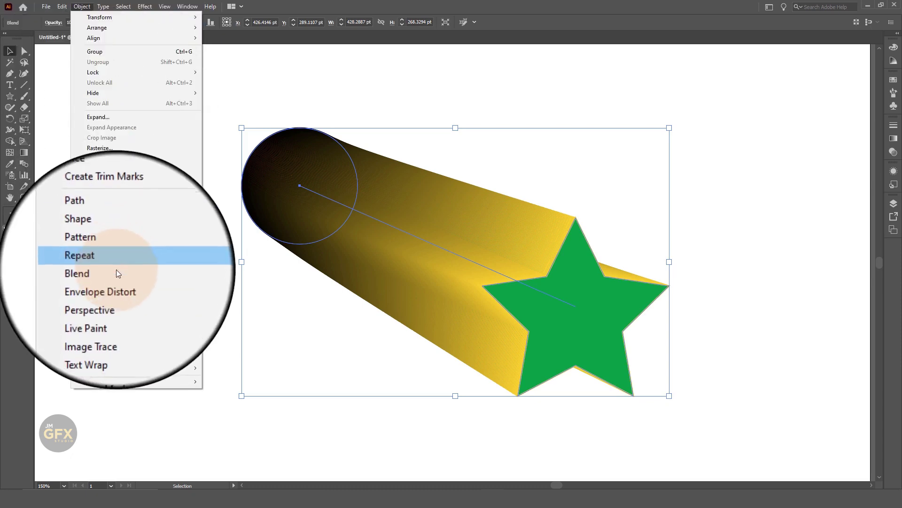
mouse_move(77, 272)
left_click(271, 297)
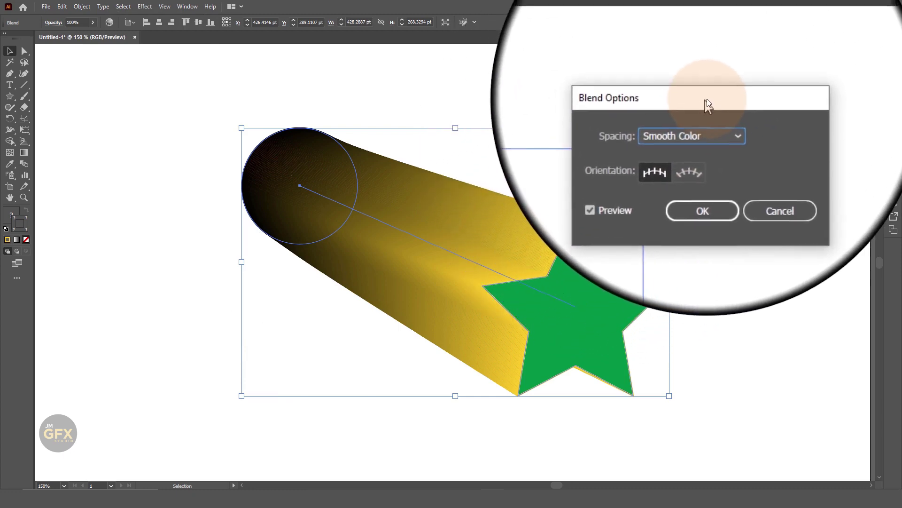
left_click(719, 119)
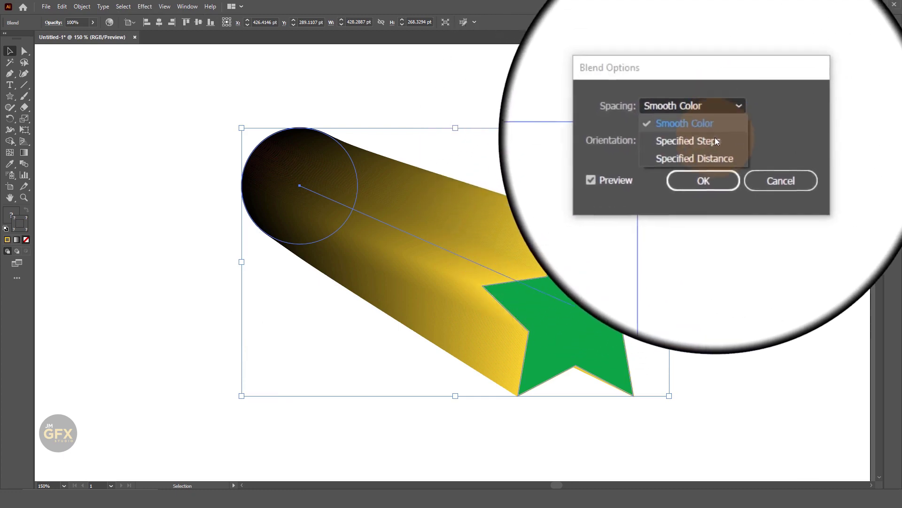
left_click(716, 141)
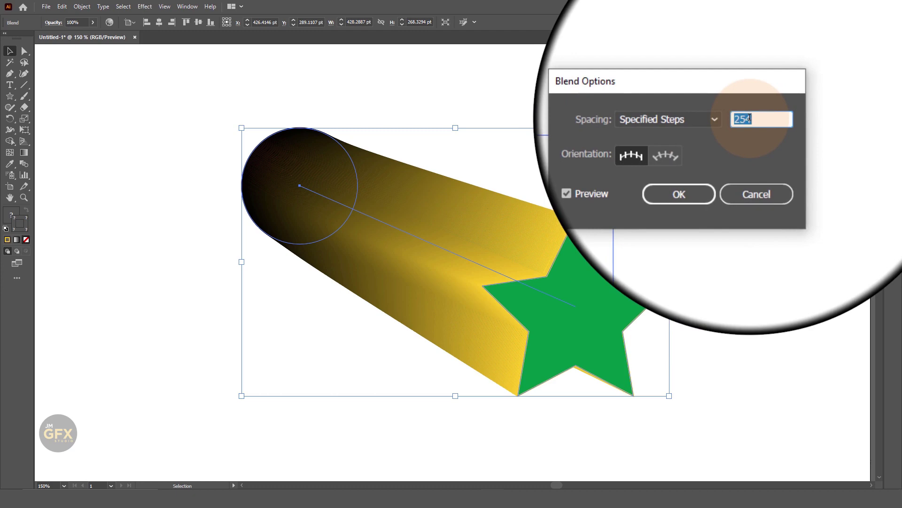
type("4")
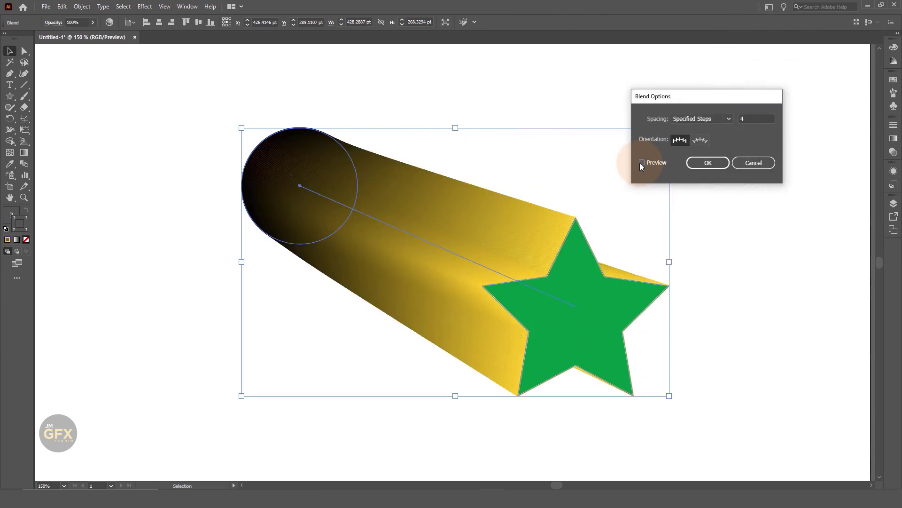
left_click(642, 162)
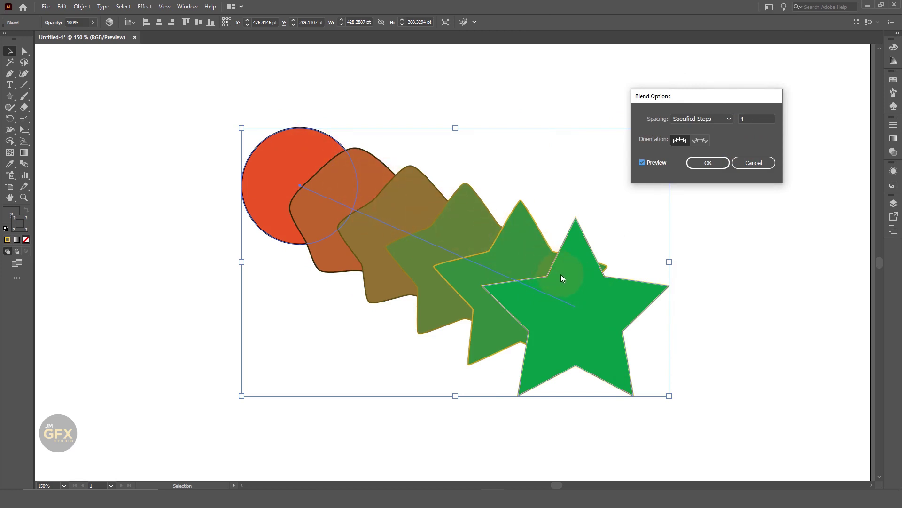
left_click(748, 115)
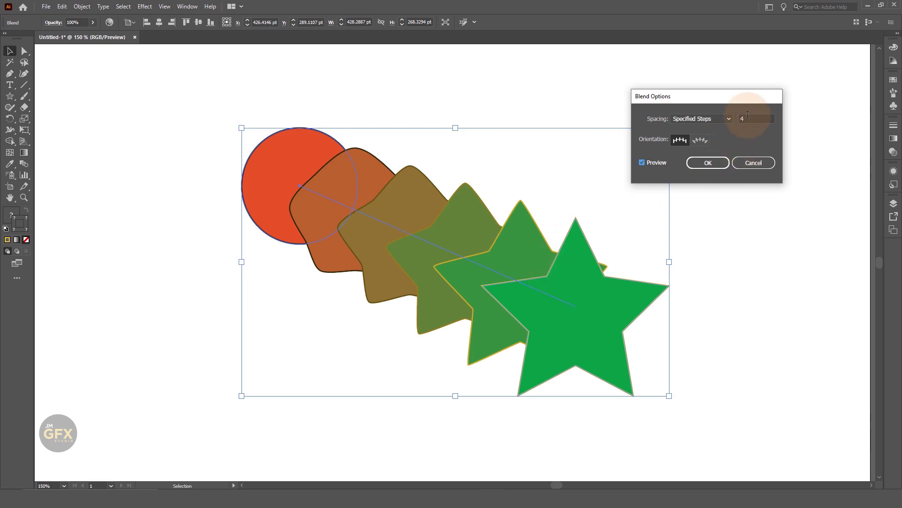
left_click(266, 158)
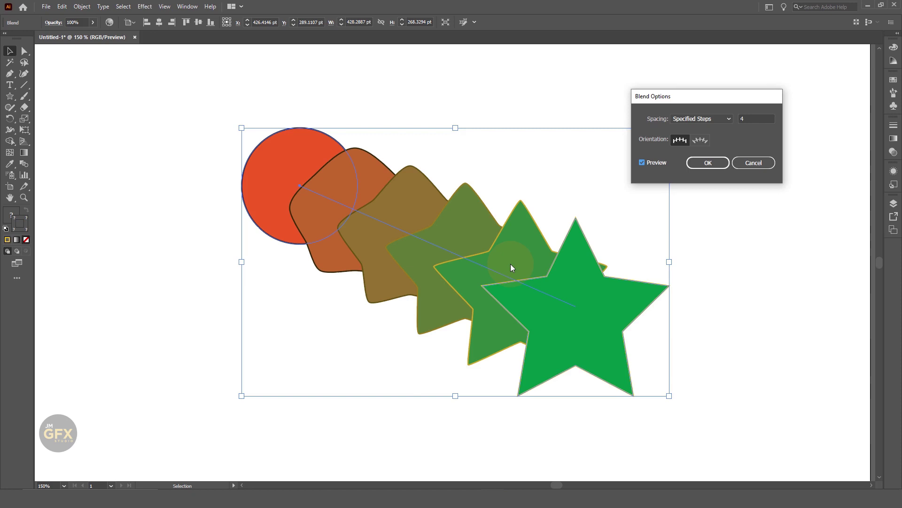
left_click(716, 120)
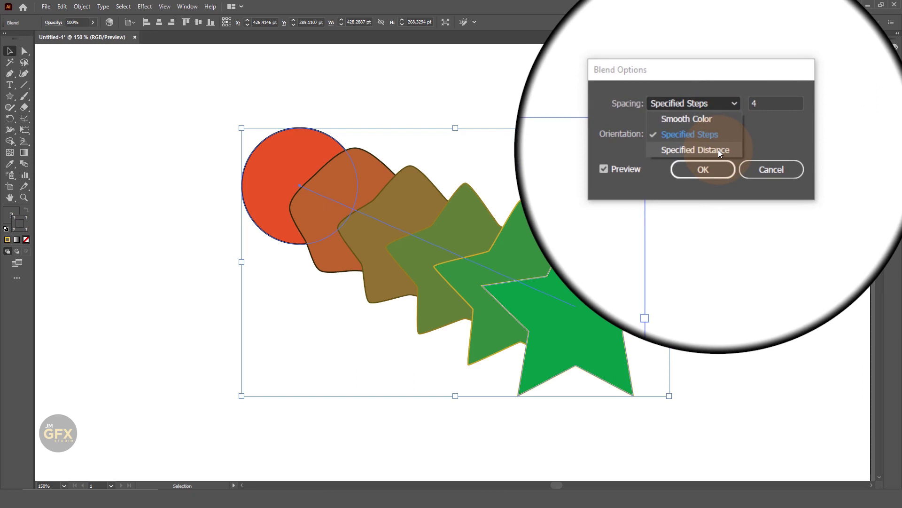
Preview the blend with Specified Distance spacing at 8 pt and 18 pt
left_click(718, 150)
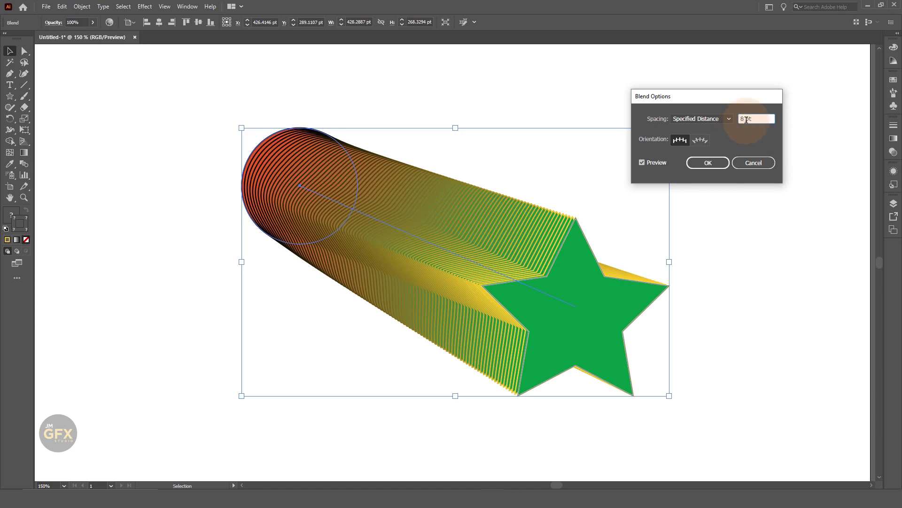
left_click(661, 162)
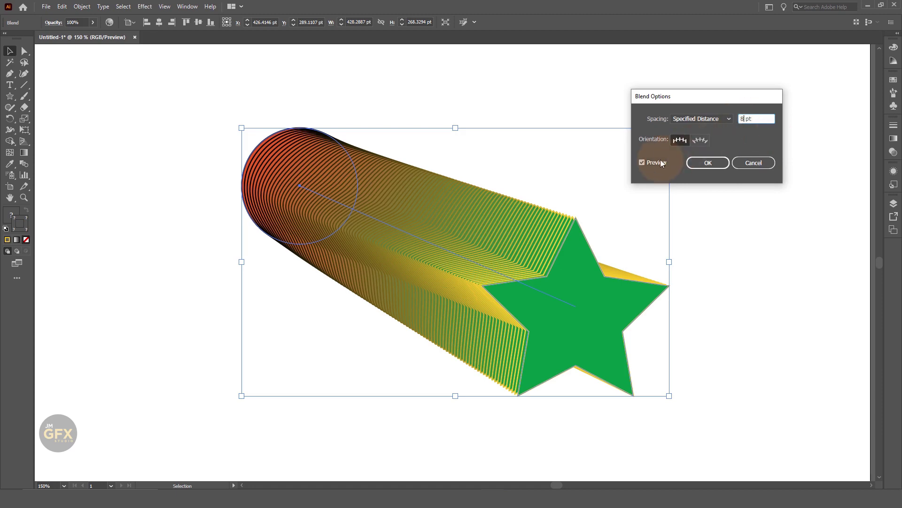
left_click(641, 162)
type("18")
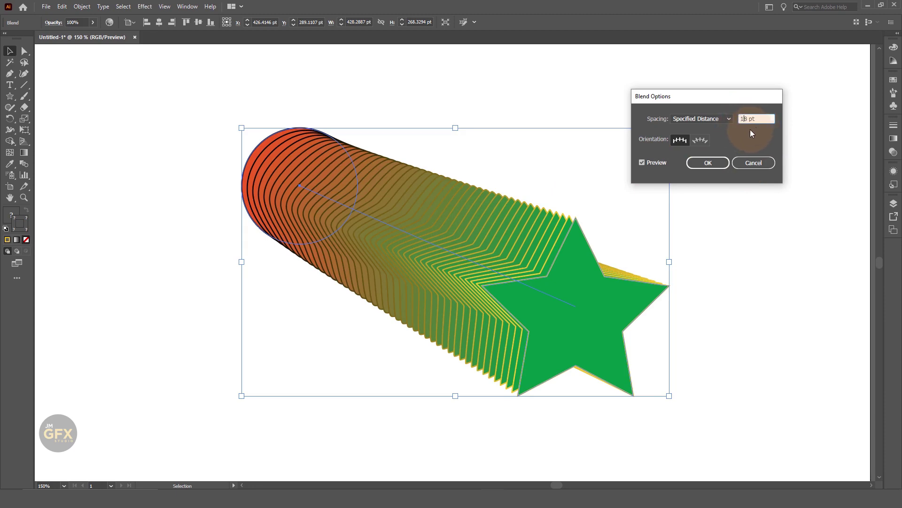
left_click(642, 163)
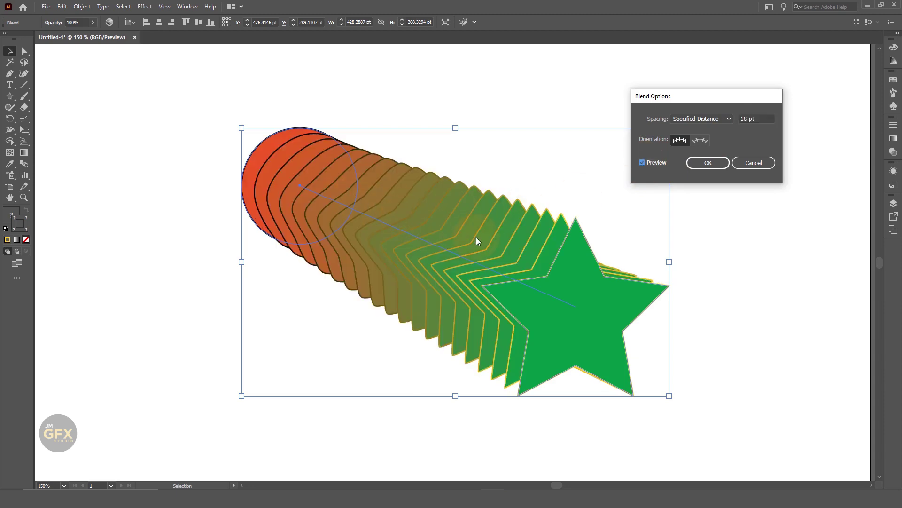
Switch back to Specified Steps 4 and confirm the Blend Options
left_click(726, 118)
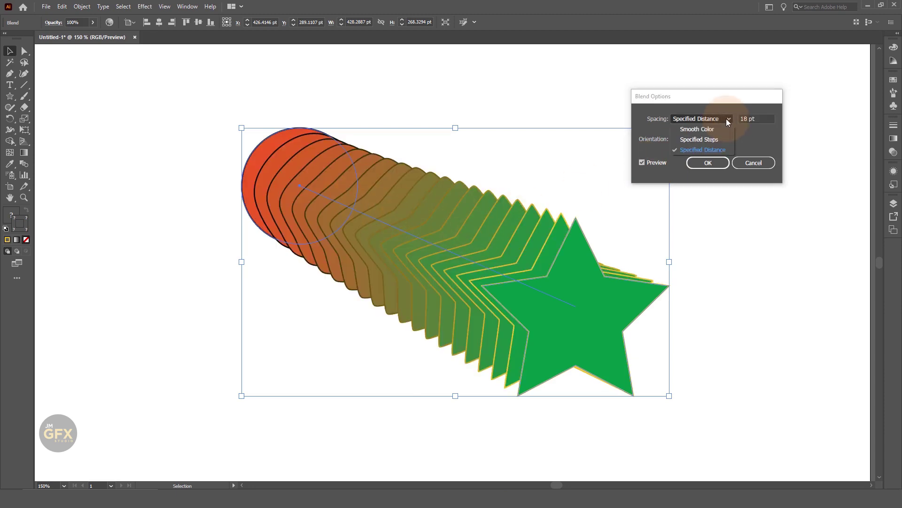
left_click(713, 140)
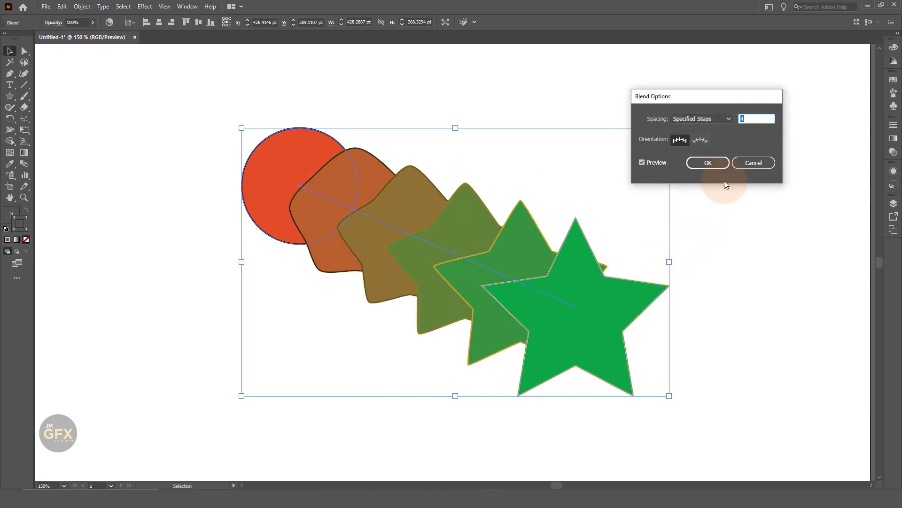
left_click(708, 163)
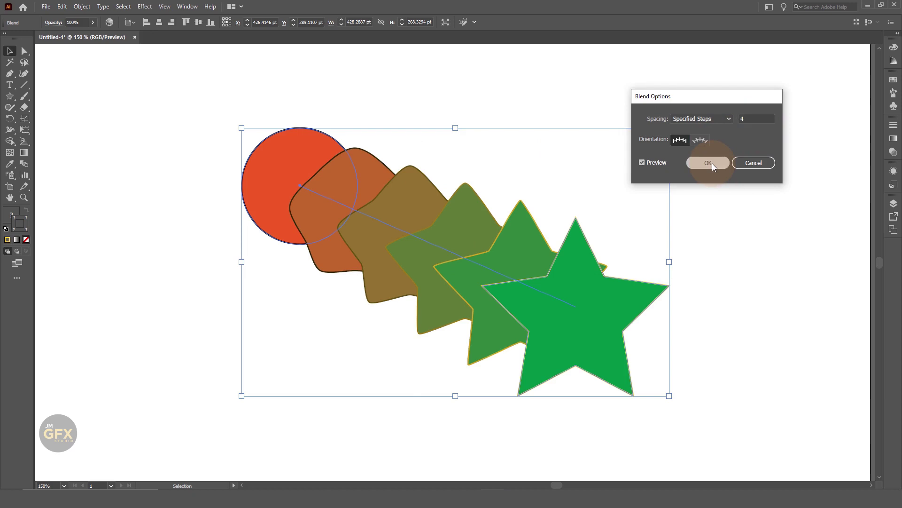
left_click(725, 241)
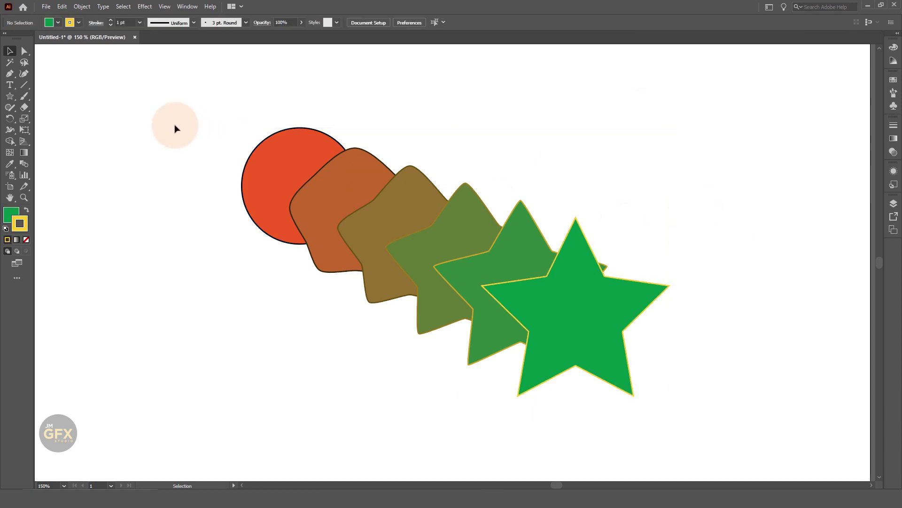
Move the blend up-left and set the isolated circle's fill to blue 0055e9
left_click_drag(285, 166, 258, 134)
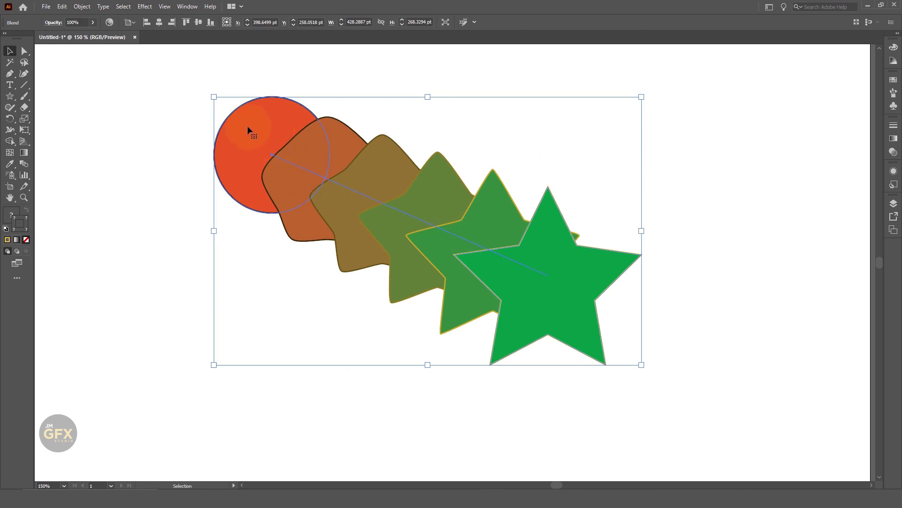
double_click(248, 130)
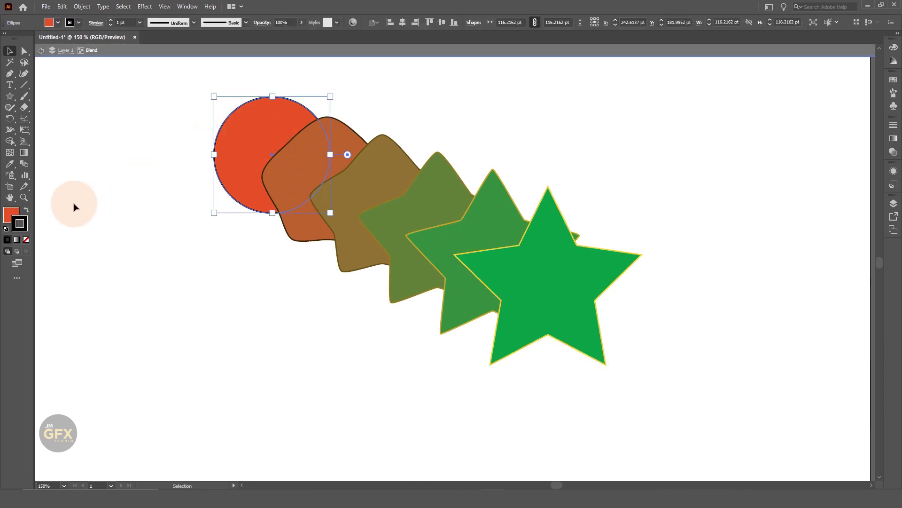
left_click(15, 214)
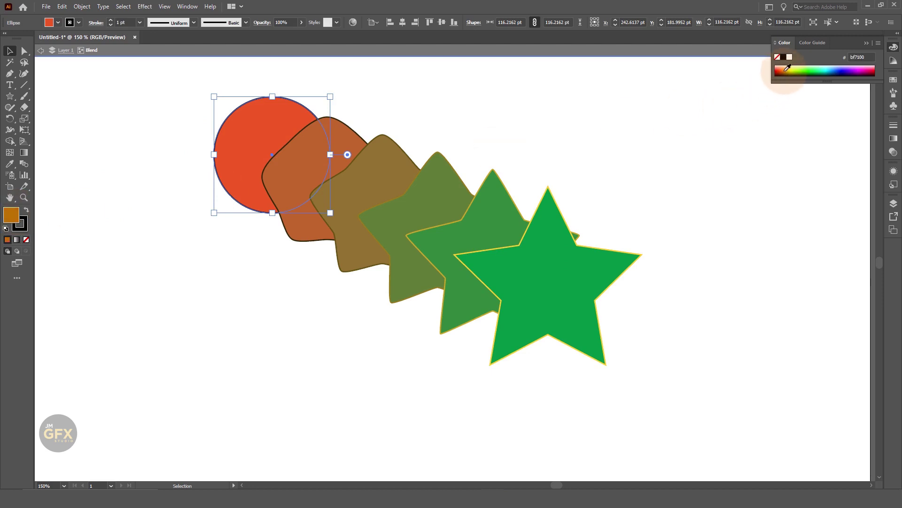
left_click_drag(799, 68, 847, 67)
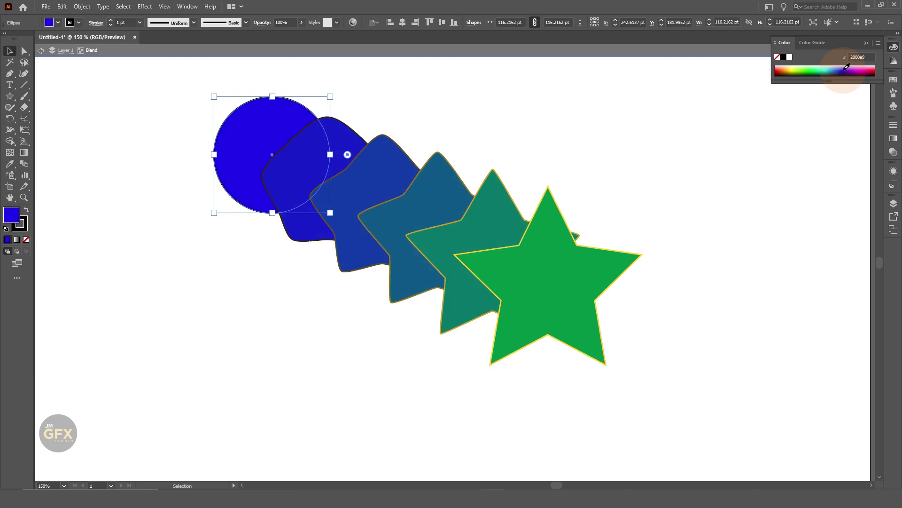
left_click(838, 67)
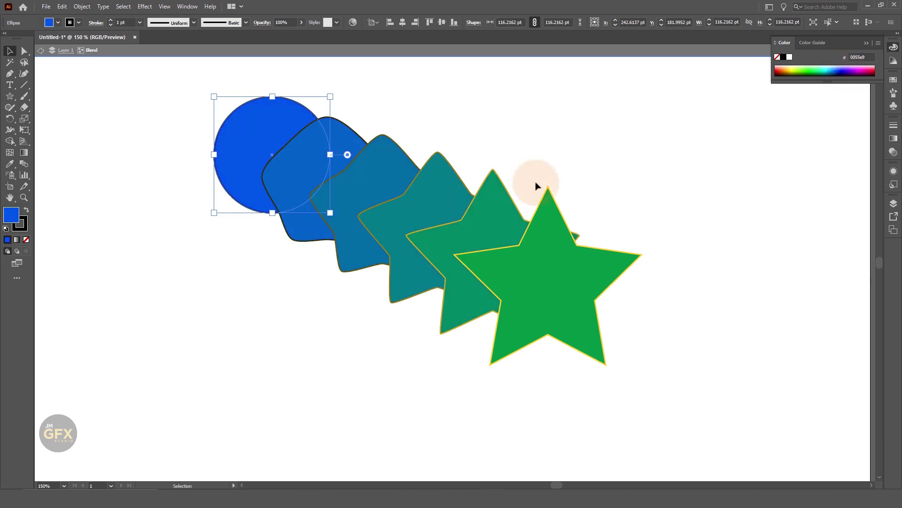
Give the green end star a black 000000 outline
left_click(552, 263)
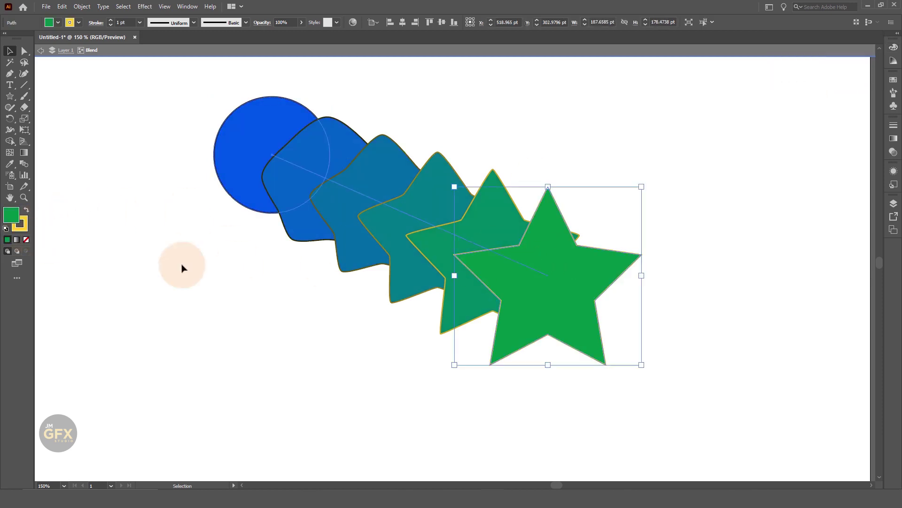
left_click(22, 227)
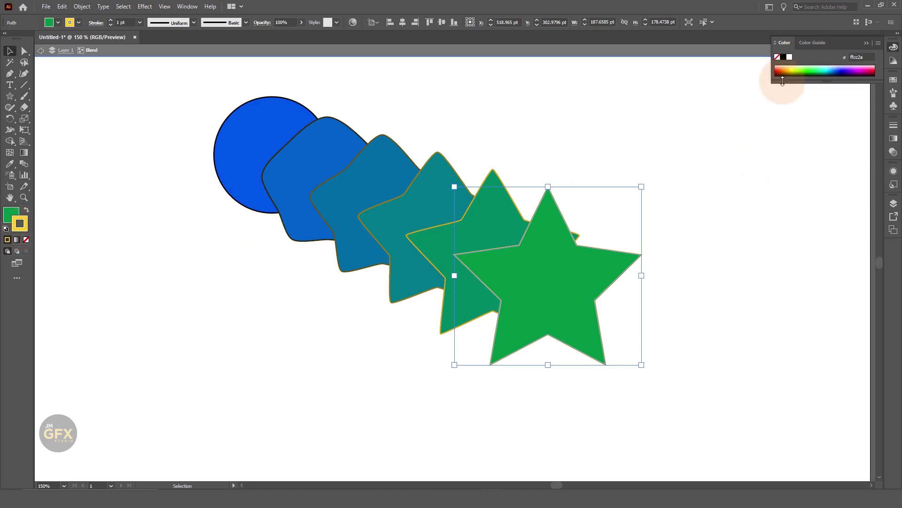
left_click(783, 57)
left_click(762, 227)
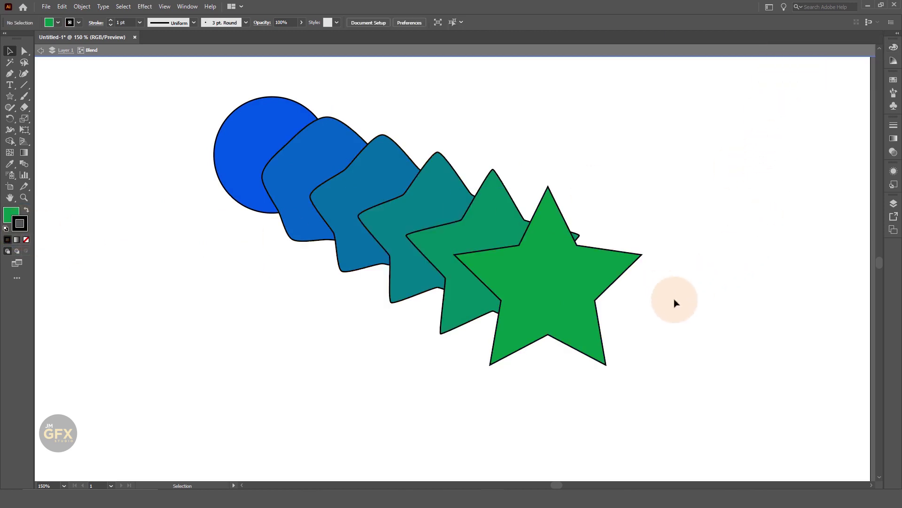
Spread the blend by moving the star down-right and the circle up-left
mouse_move(548, 285)
left_mouse_down()
mouse_move(681, 326)
mouse_move(720, 349)
left_mouse_up()
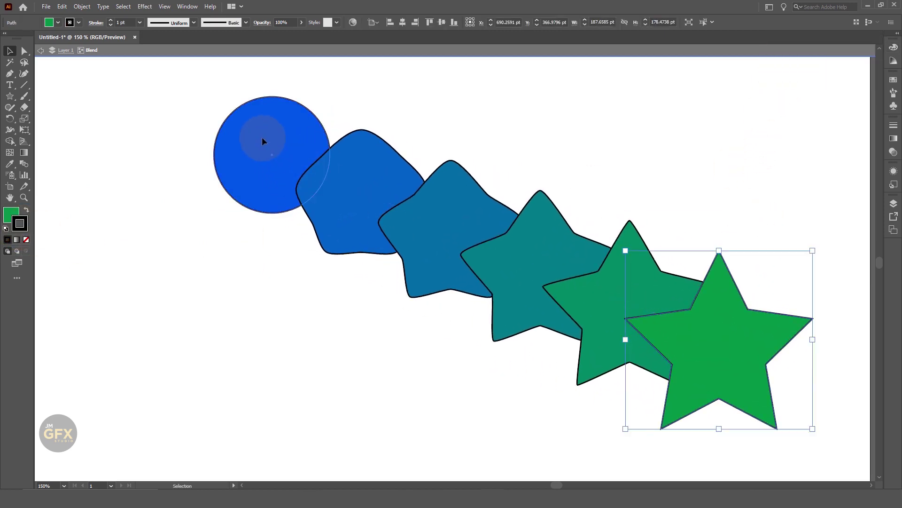
mouse_move(262, 136)
left_mouse_down()
mouse_move(140, 118)
mouse_move(145, 133)
left_mouse_up()
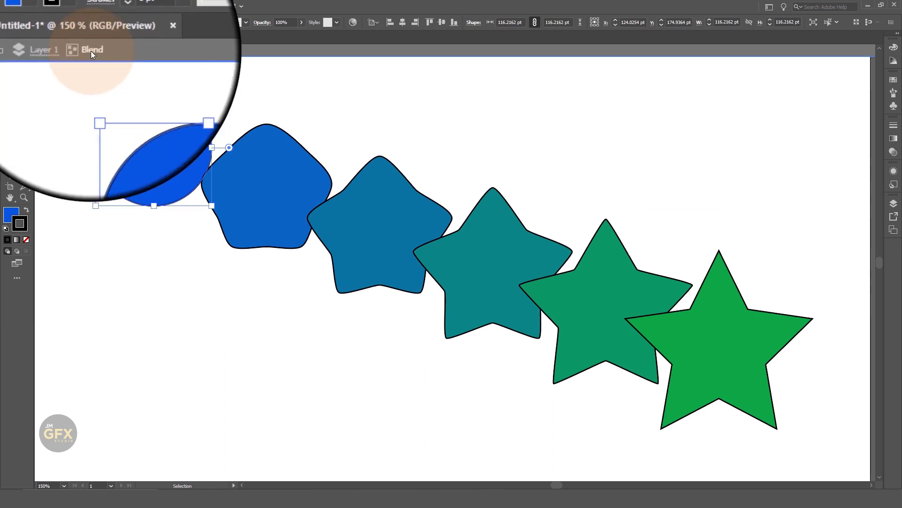
double_click(311, 334)
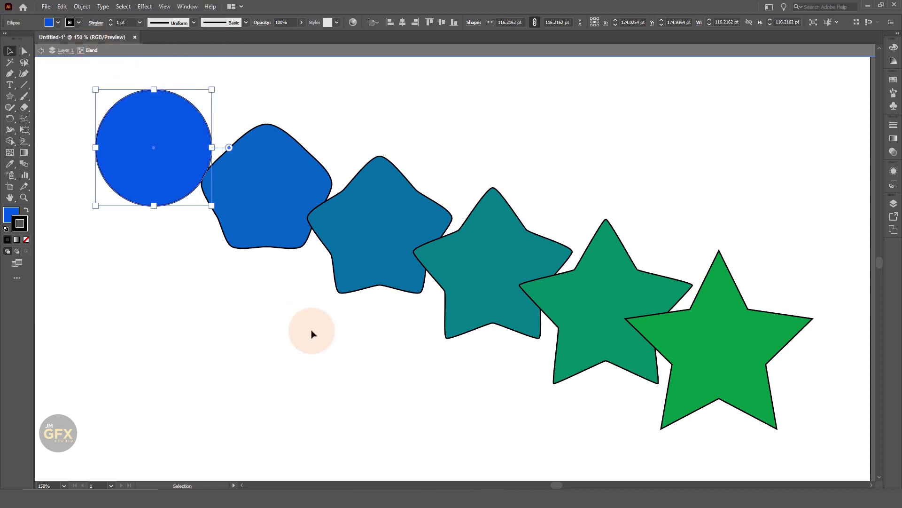
Reposition the blend, shift the circle and end star, and rotate the star to twist it
mouse_move(162, 158)
left_mouse_down()
mouse_move(187, 173)
mouse_move(182, 165)
left_mouse_up()
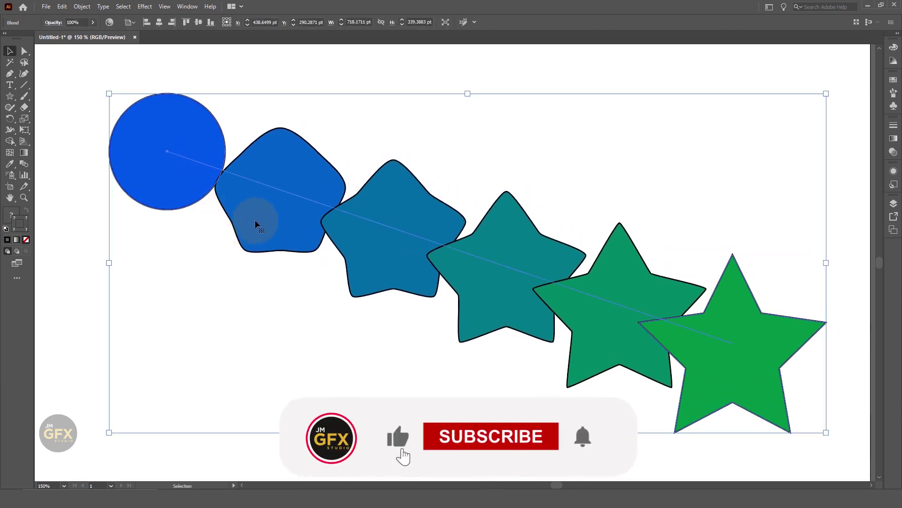
double_click(186, 141)
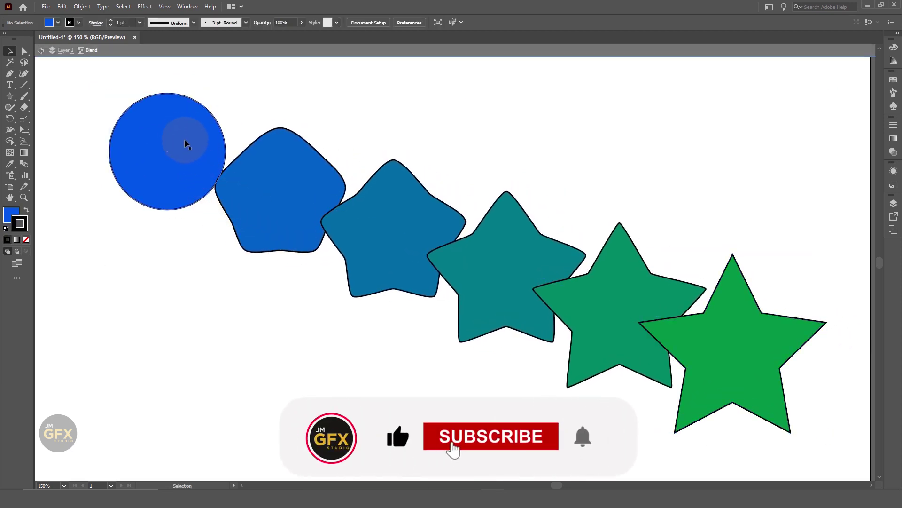
mouse_move(182, 145)
left_mouse_down()
mouse_move(468, 198)
mouse_move(319, 169)
left_mouse_up()
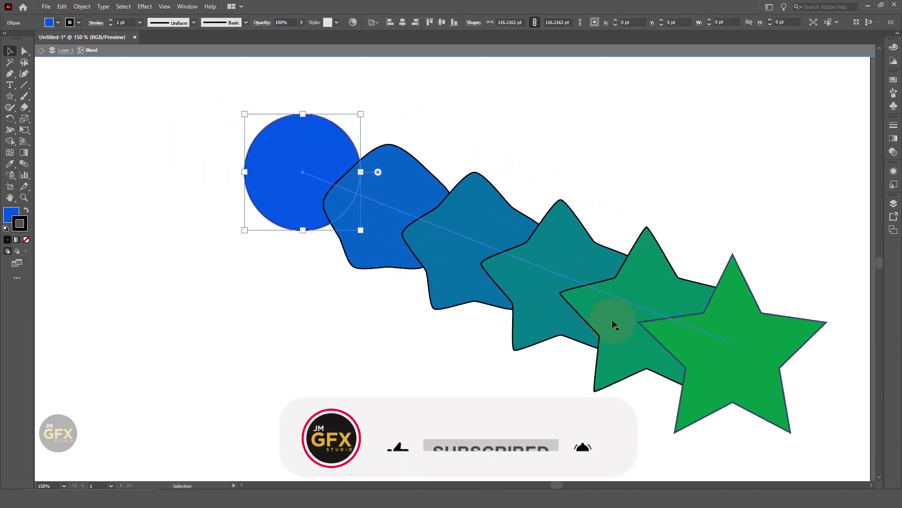
left_click(765, 322)
left_click_drag(742, 351, 585, 263)
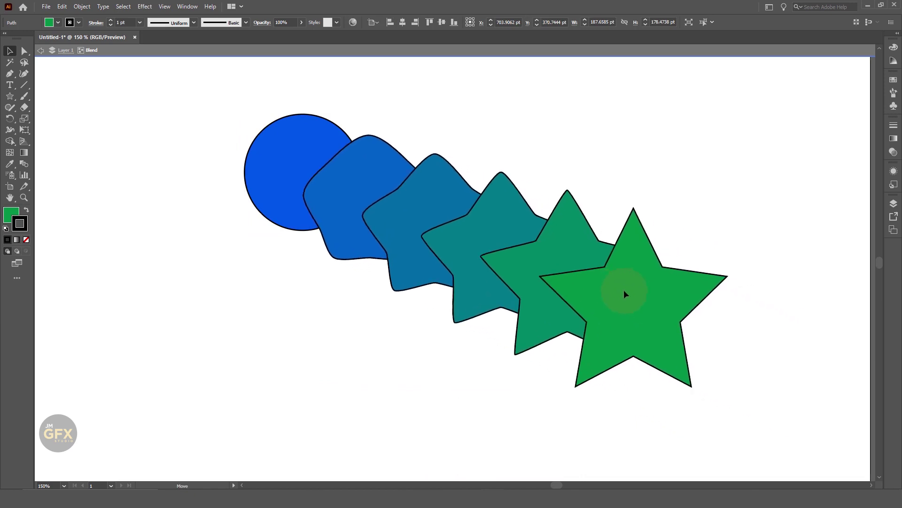
mouse_move(675, 168)
left_mouse_down()
mouse_move(667, 229)
mouse_move(663, 217)
left_mouse_up()
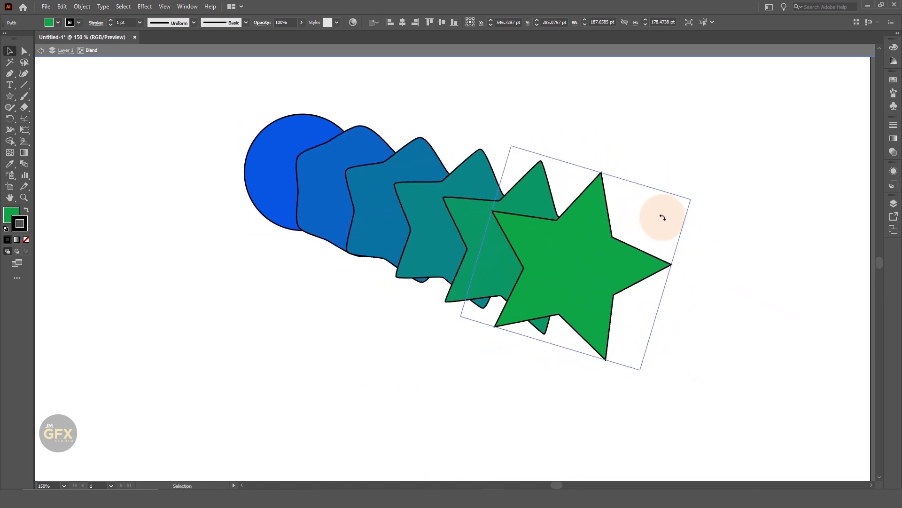
left_click(731, 267)
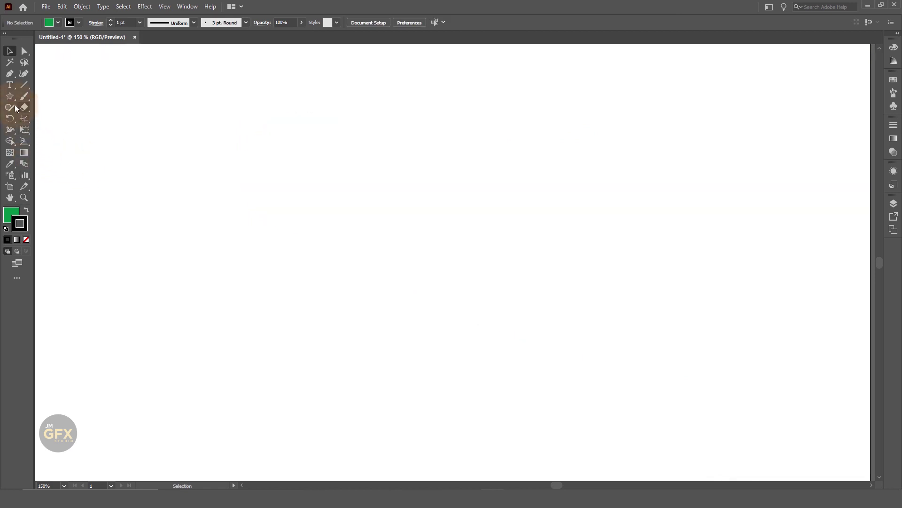
left_click_drag(11, 101, 56, 142)
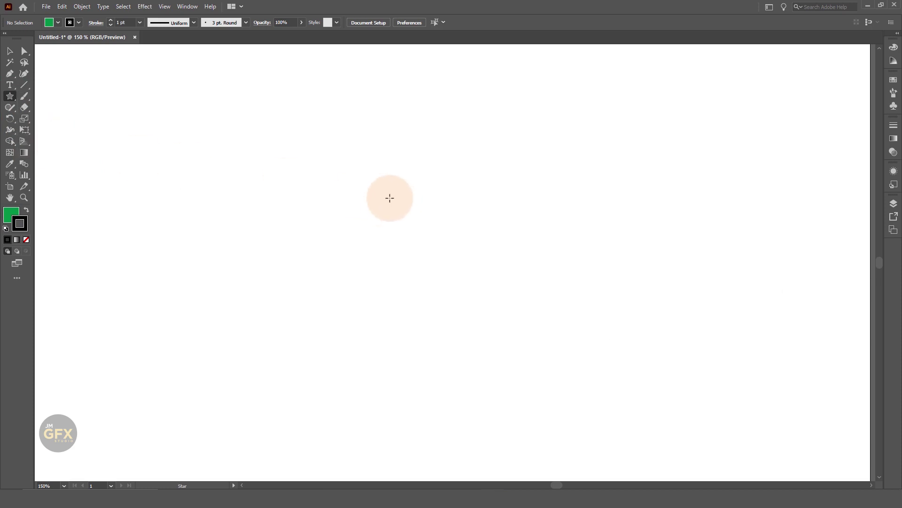
left_click_drag(390, 197, 433, 258)
left_click(9, 52)
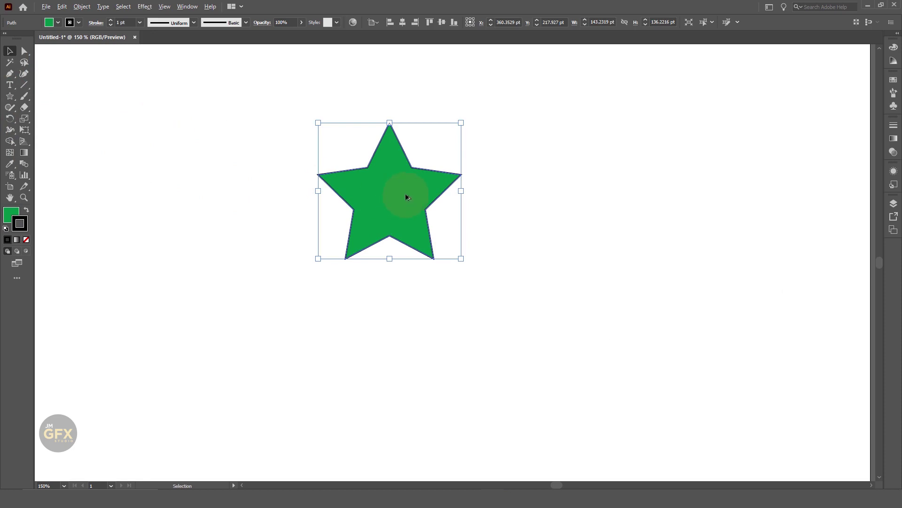
left_click_drag(405, 193, 534, 298)
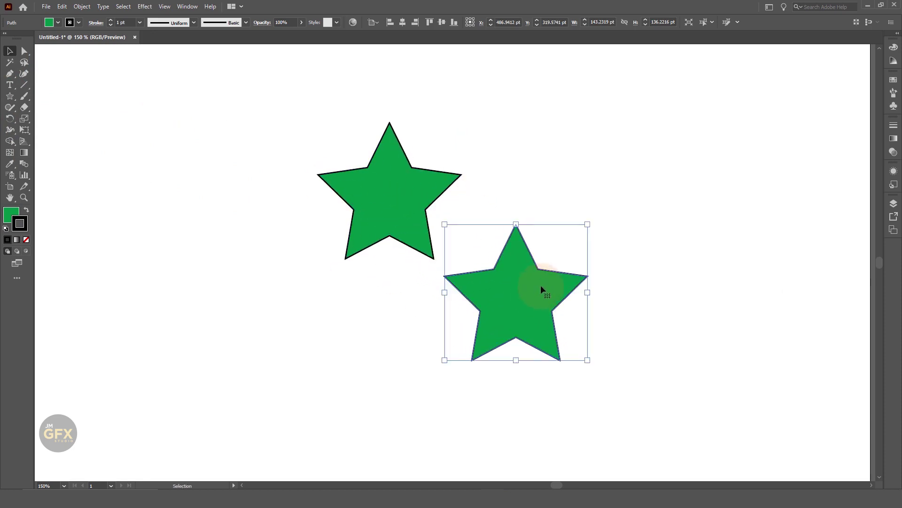
left_click_drag(316, 147, 540, 306)
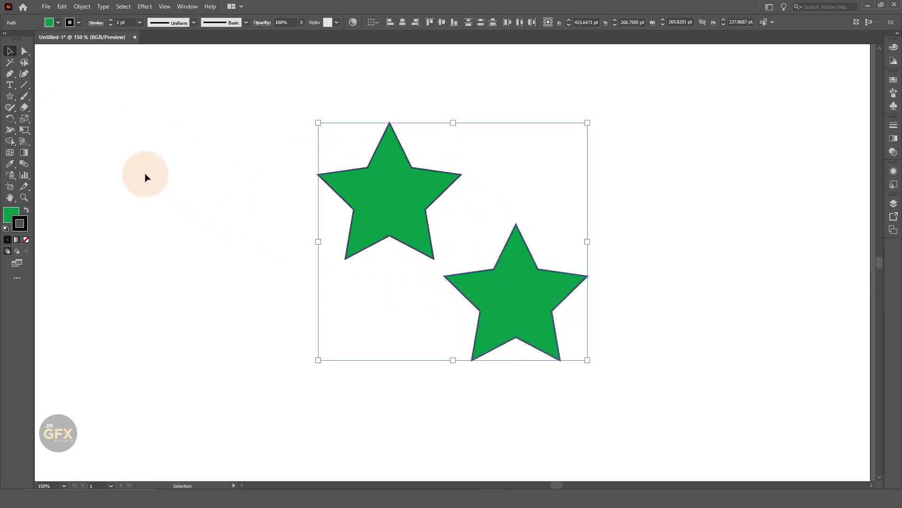
left_click(24, 164)
left_click(397, 196)
left_click(531, 294)
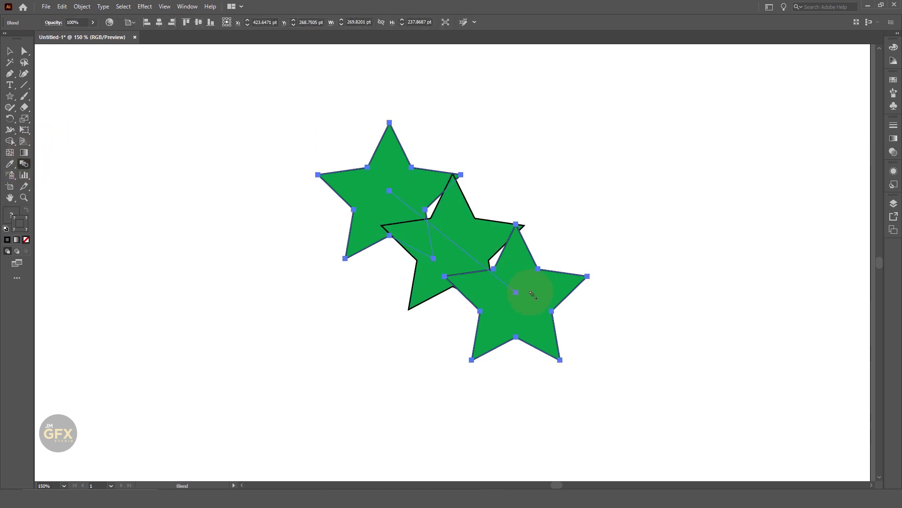
left_click(11, 51)
left_click(183, 134)
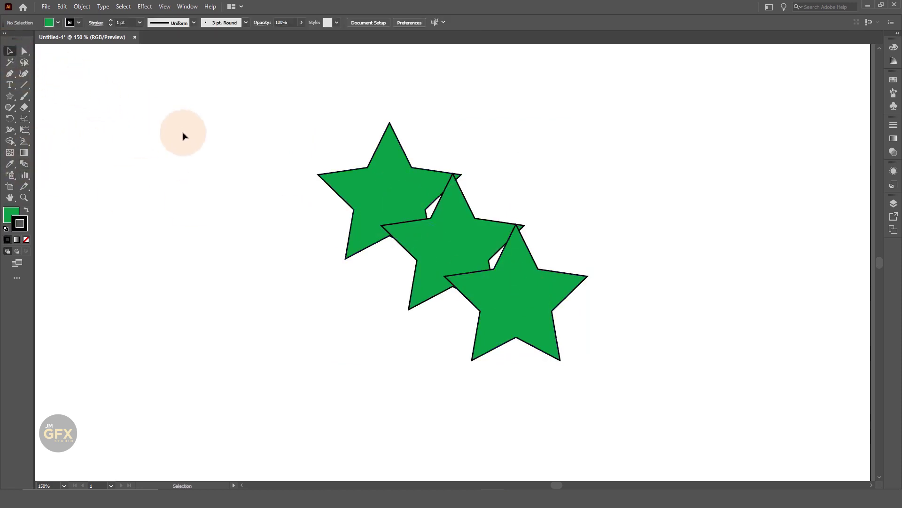
left_click(412, 207)
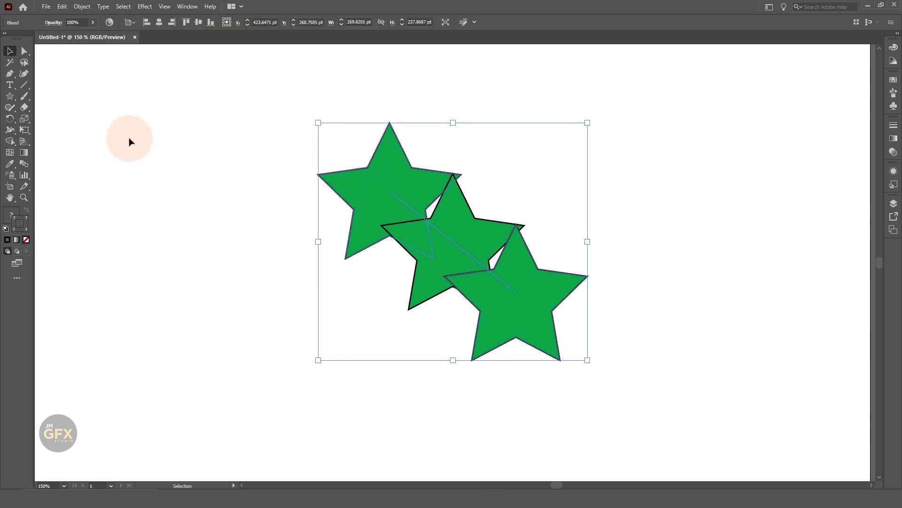
Set the star blend to Specified Steps 100 in Blend Options, previewing before applying
double_click(24, 163)
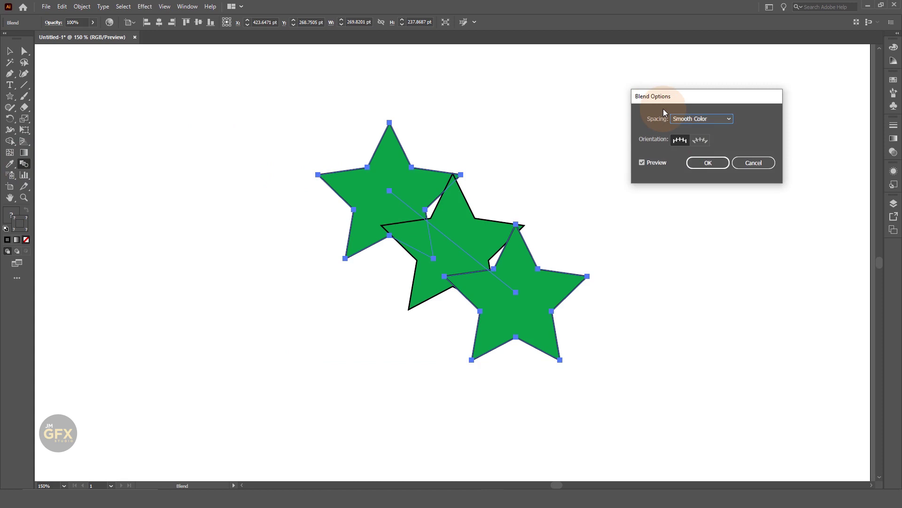
left_click(724, 119)
left_click(715, 139)
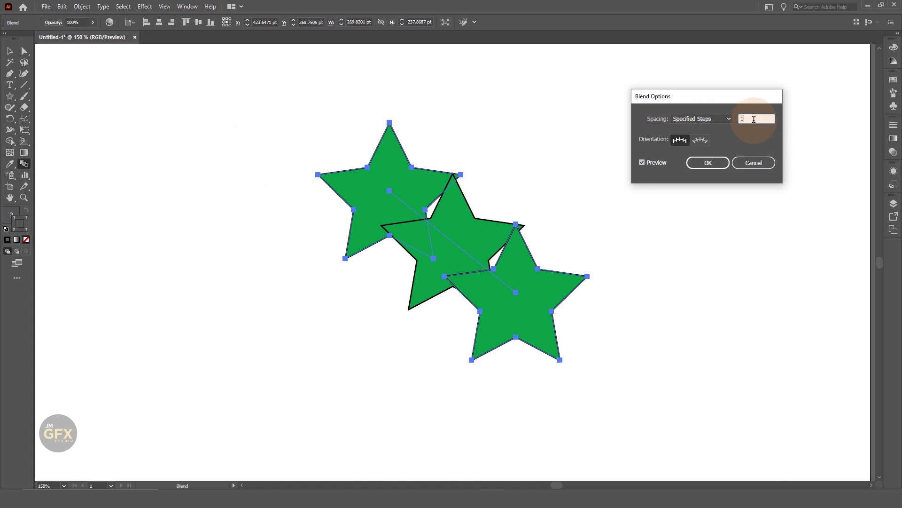
left_click(643, 162)
left_click(707, 163)
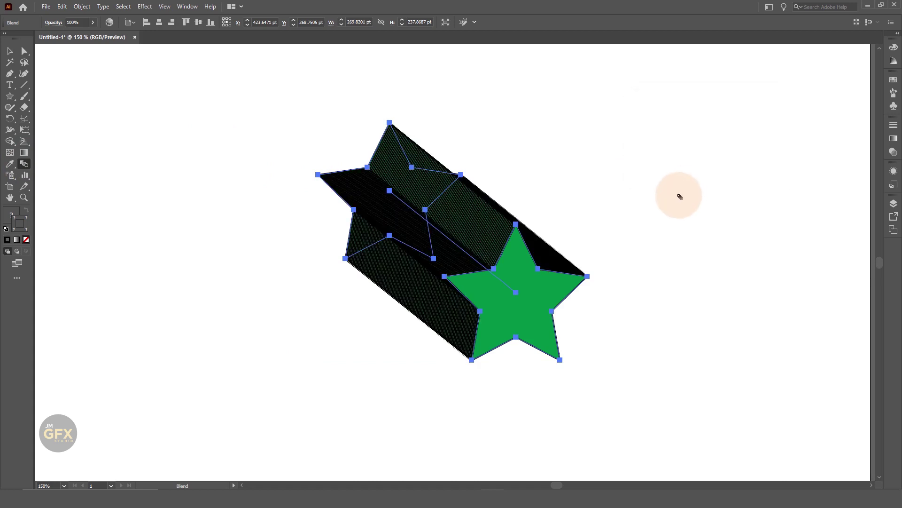
left_click(9, 51)
Nudge the star blend, then drag the front star upper-left and back star down-right
left_click(453, 308)
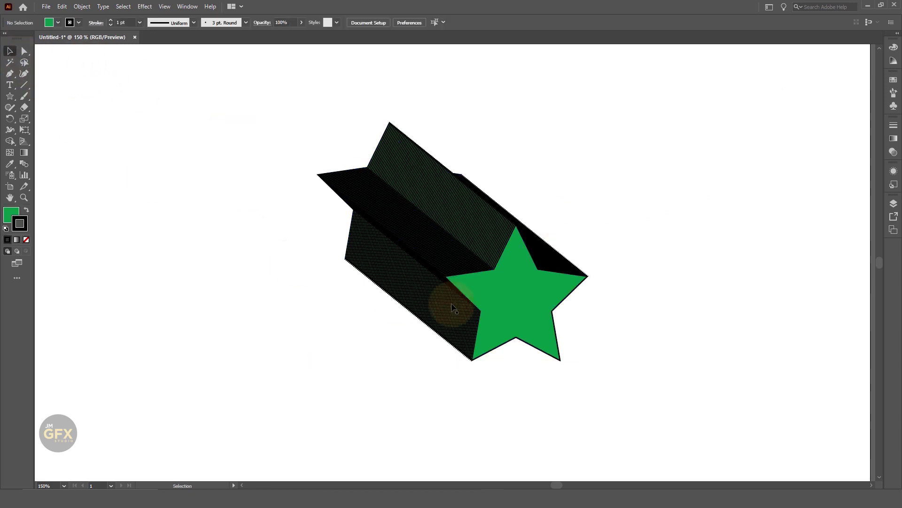
left_click_drag(511, 295, 489, 303)
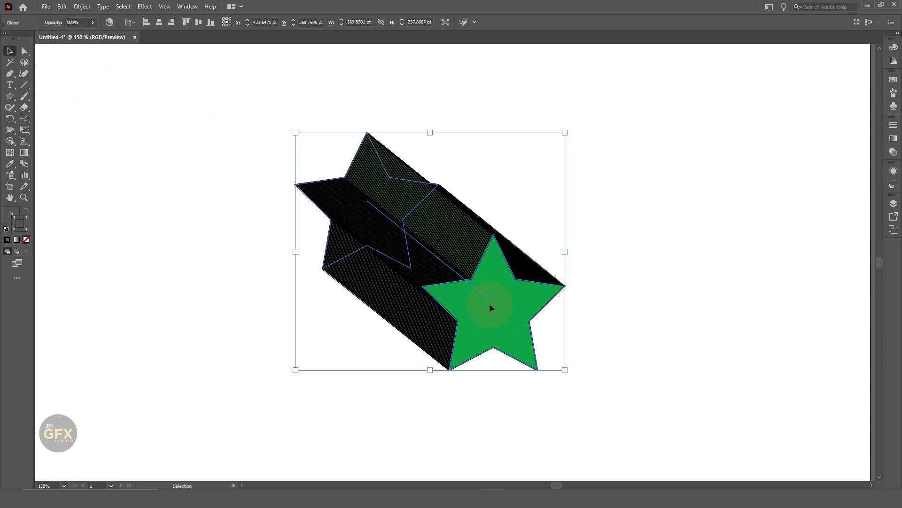
double_click(489, 303)
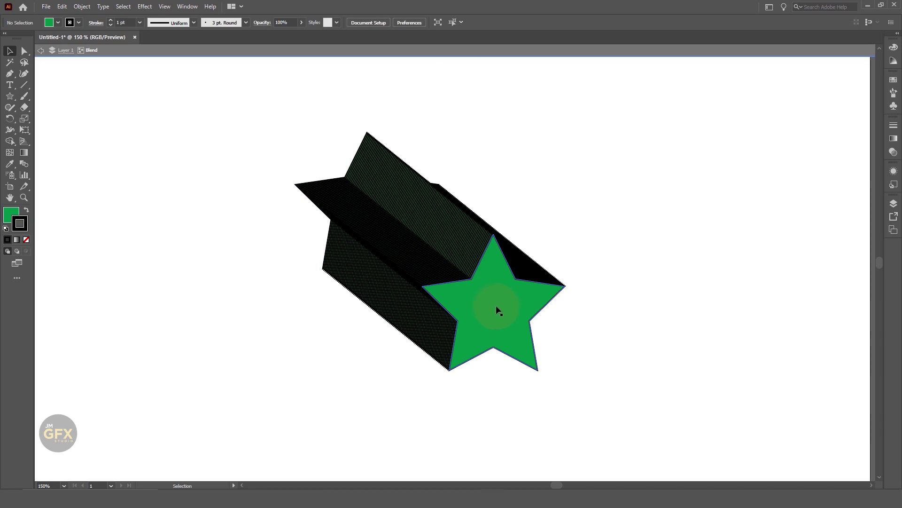
left_click_drag(486, 306, 225, 149)
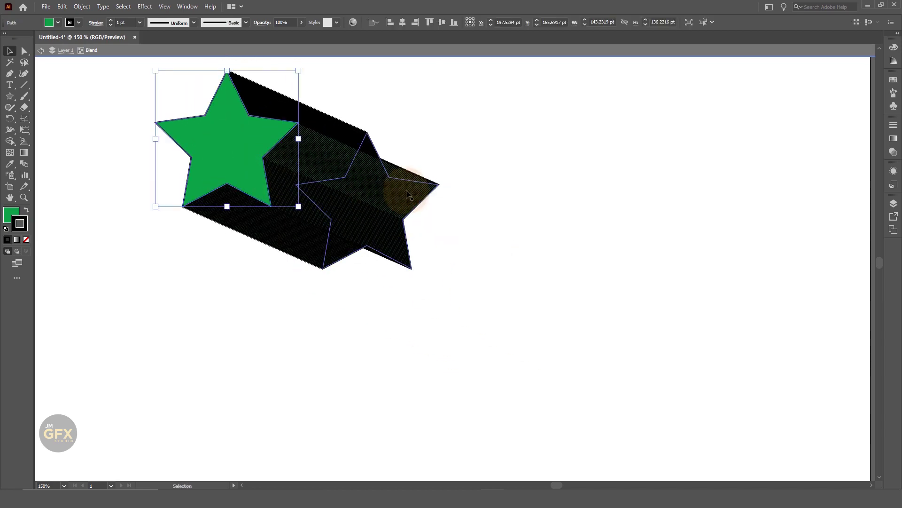
left_click_drag(408, 195, 429, 284)
left_click_drag(272, 165, 331, 187)
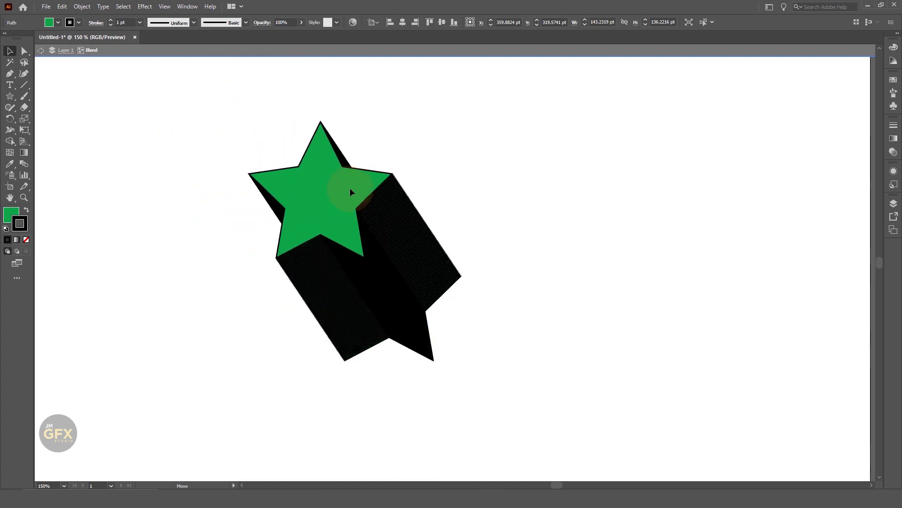
left_click_drag(414, 302, 460, 298)
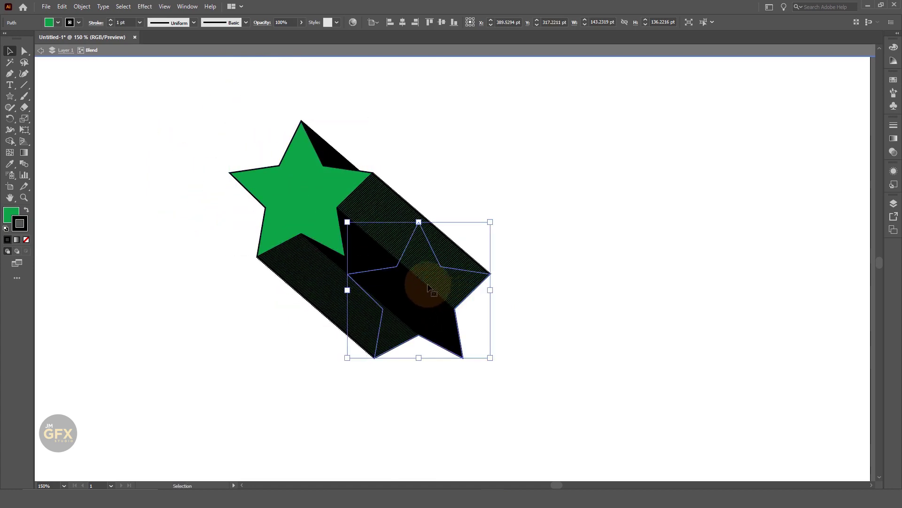
Lower the back star's opacity to 25%
left_click(301, 22)
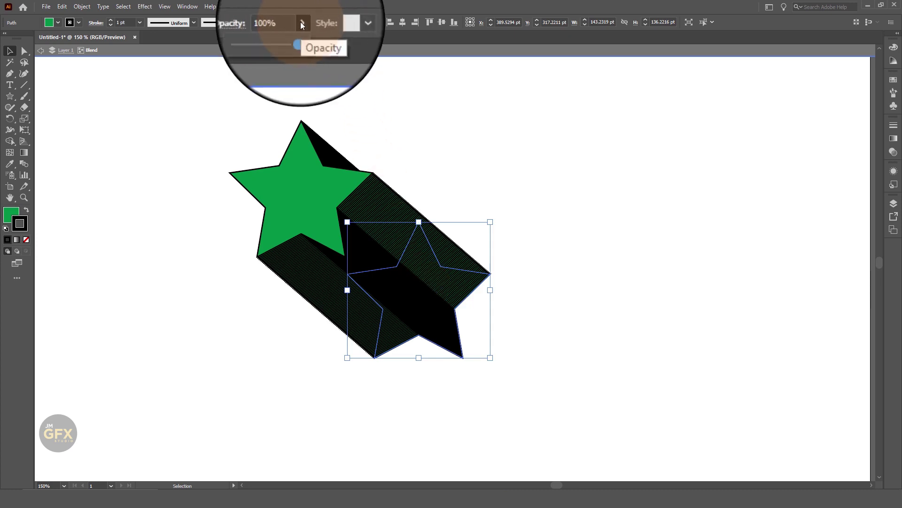
left_click(275, 33)
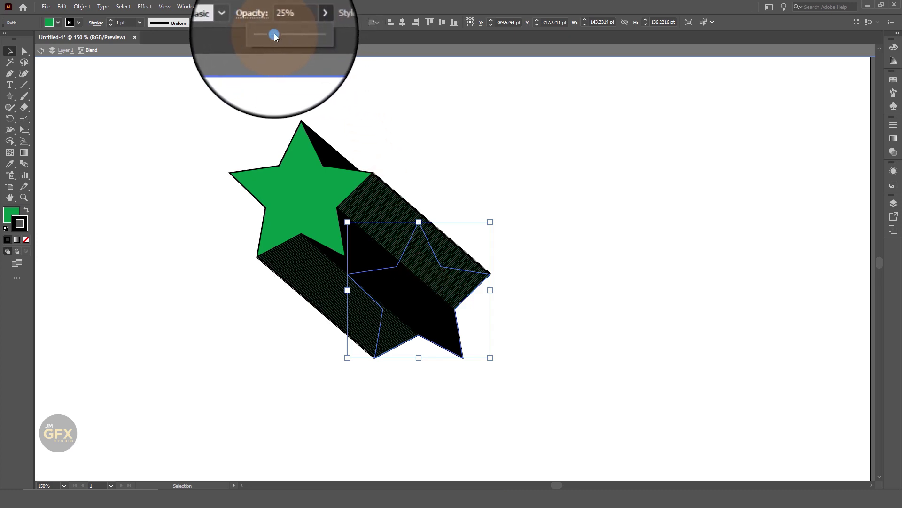
left_click(528, 238)
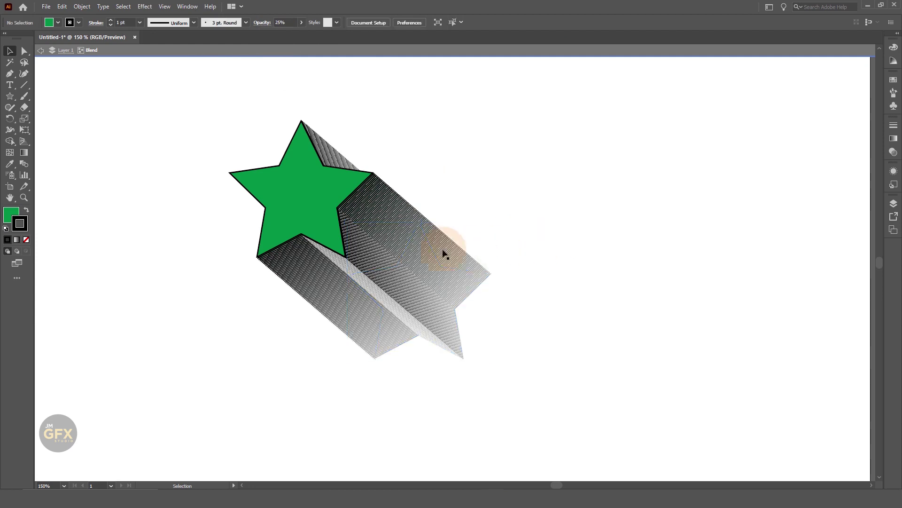
left_click(444, 252)
left_click(584, 196)
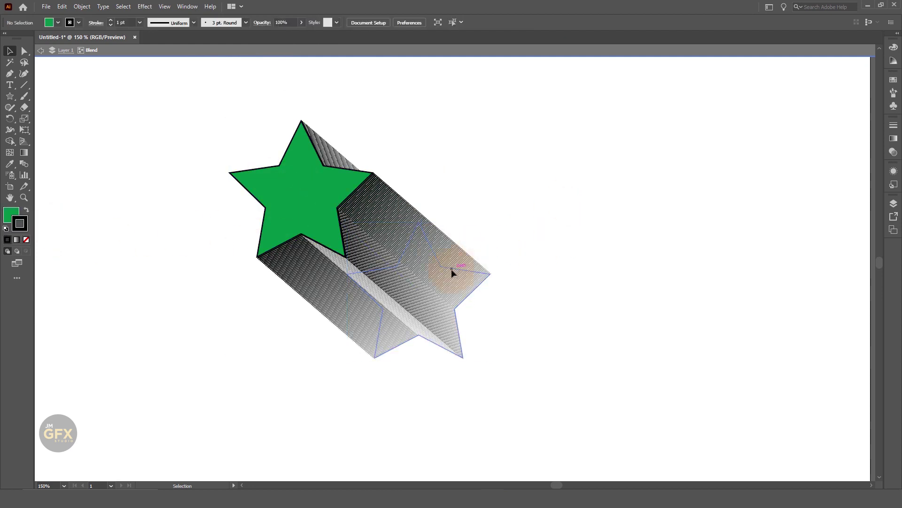
Fill the back star green and remove the front star's black outline
left_click(451, 268)
left_click(27, 240)
left_click(270, 226)
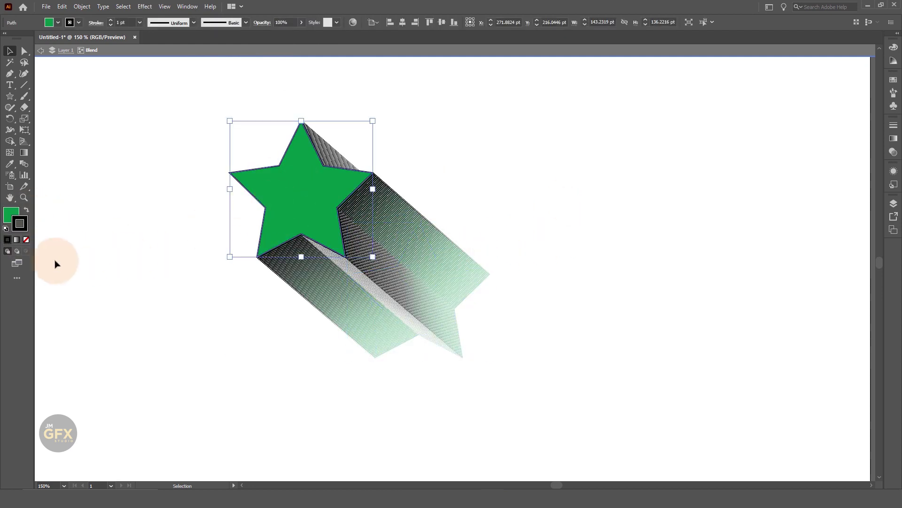
left_click(27, 239)
left_click(141, 268)
Move the front star down-right and set the back star's opacity to 0%
left_click_drag(303, 199, 346, 225)
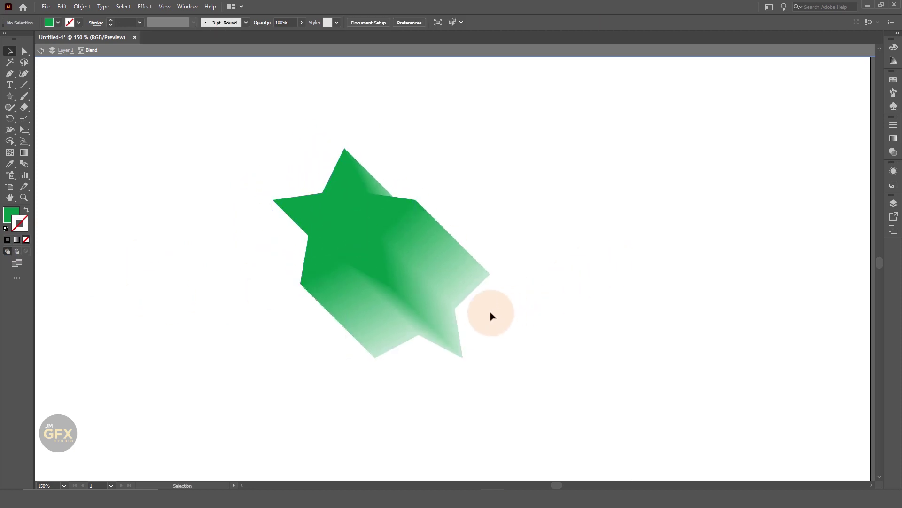
left_click(461, 298)
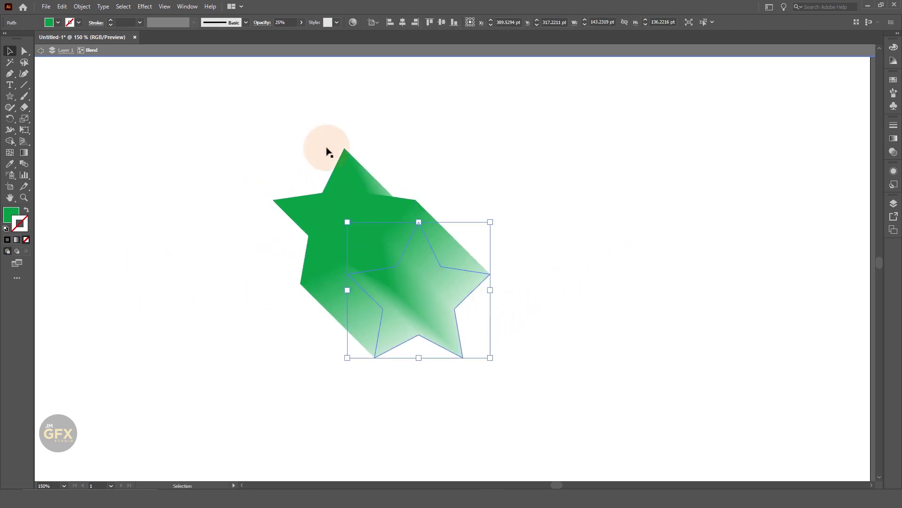
left_click(17, 217)
left_click(302, 23)
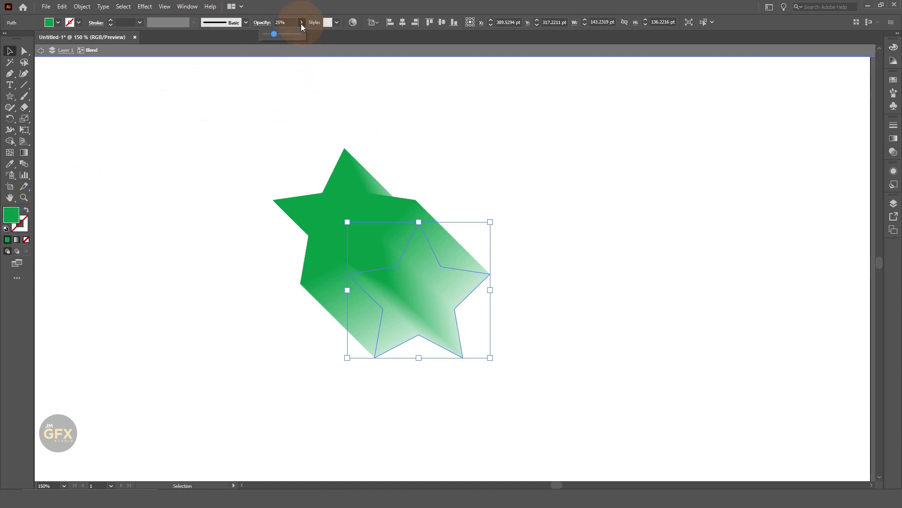
left_click_drag(273, 35, 250, 36)
left_click(197, 181)
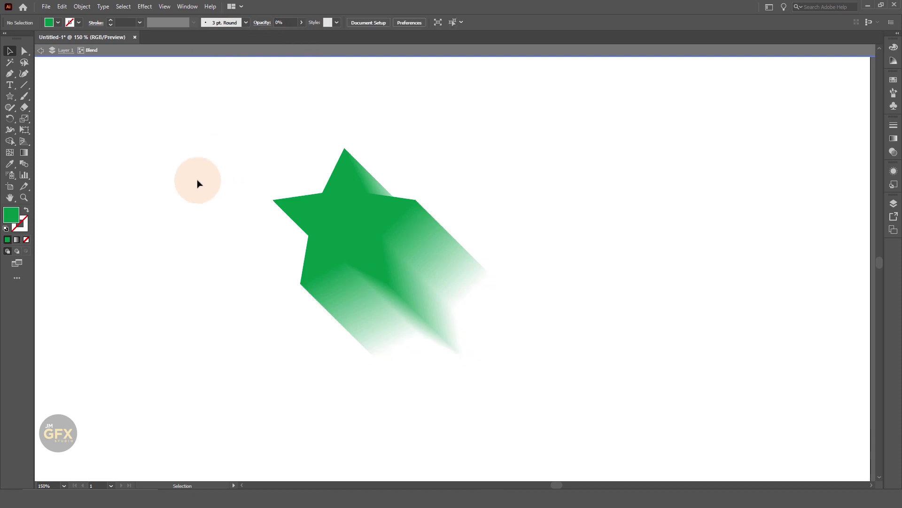
Center the front green star, then enlarge it to about 210 pt wide
left_click_drag(367, 229, 435, 256)
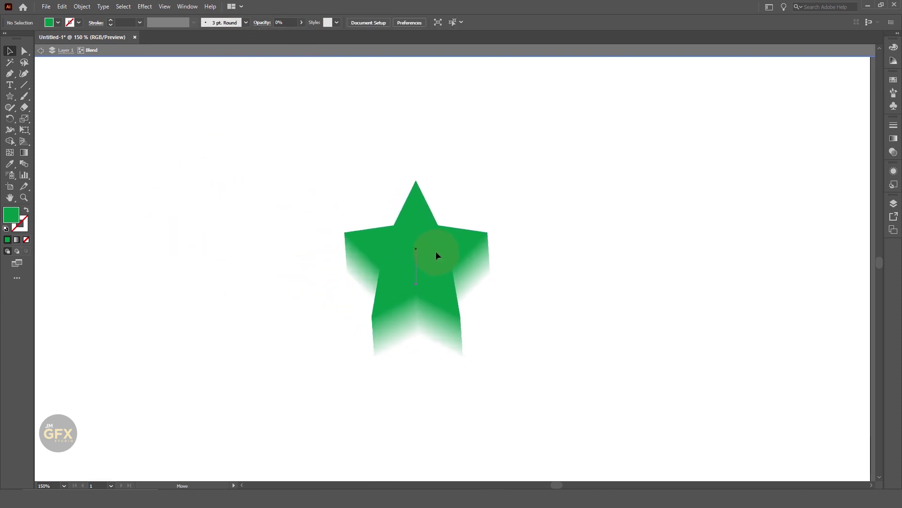
left_click(617, 298)
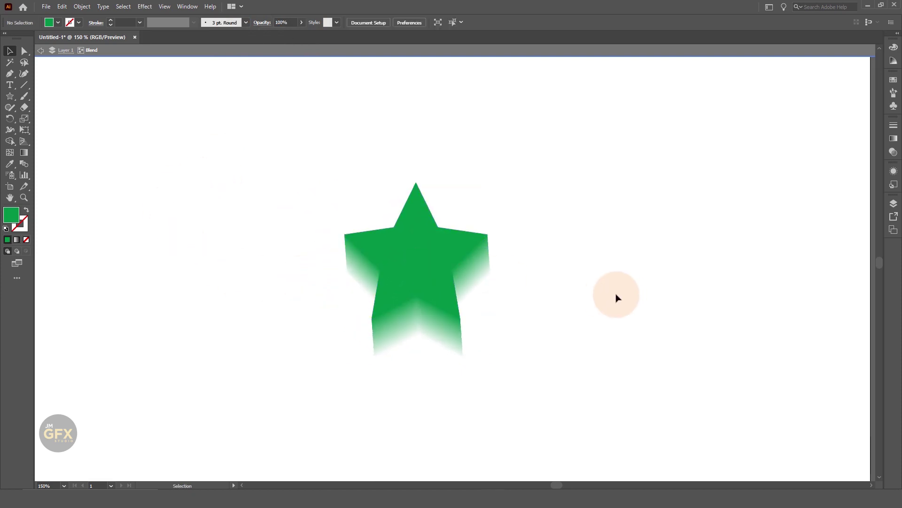
left_click(430, 247)
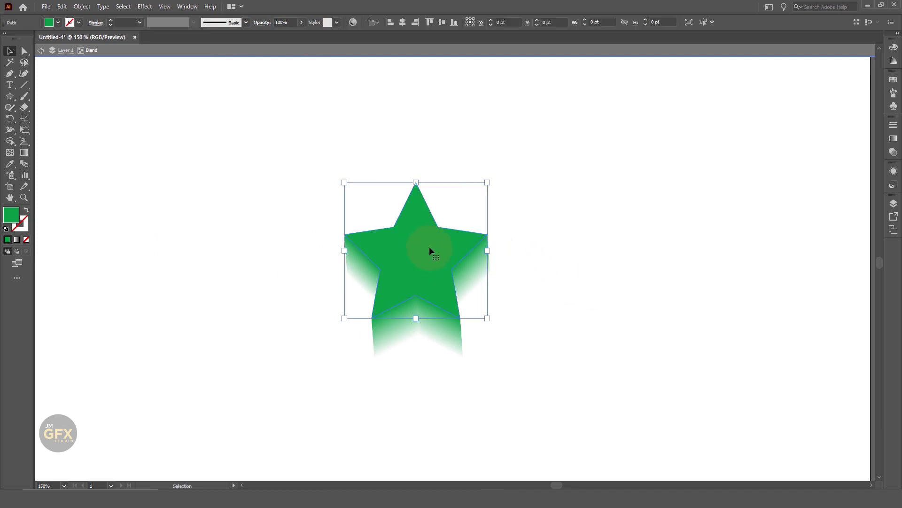
left_click_drag(488, 182, 594, 150)
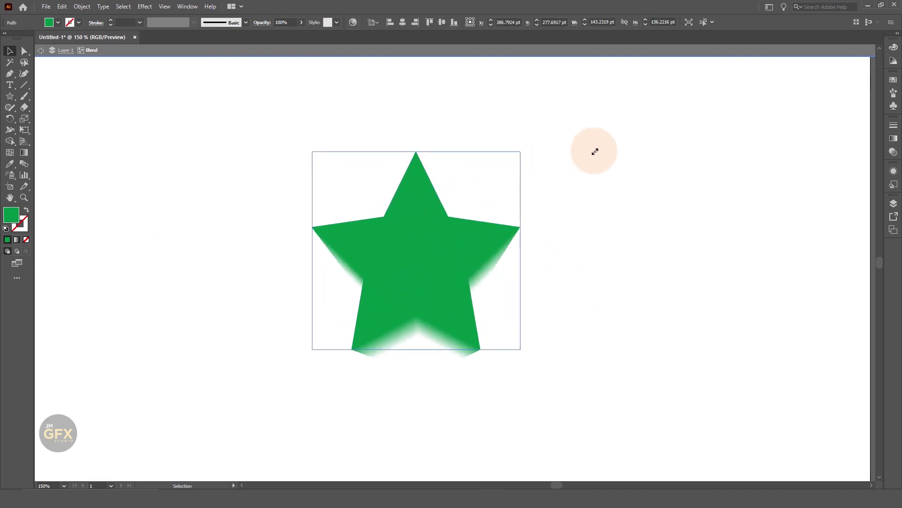
mouse_move(474, 232)
left_mouse_down()
mouse_move(380, 219)
mouse_move(387, 215)
left_mouse_up()
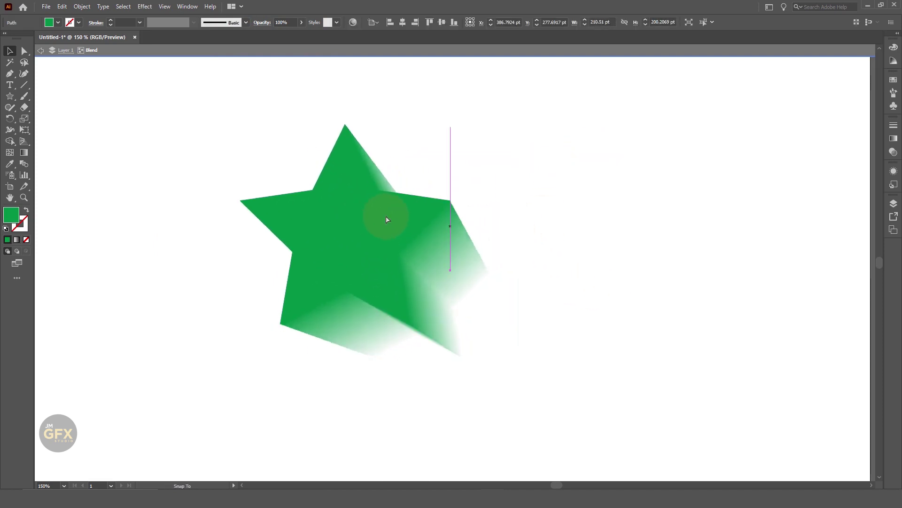
Fill the small back star with black at 100% opacity
left_click(469, 298)
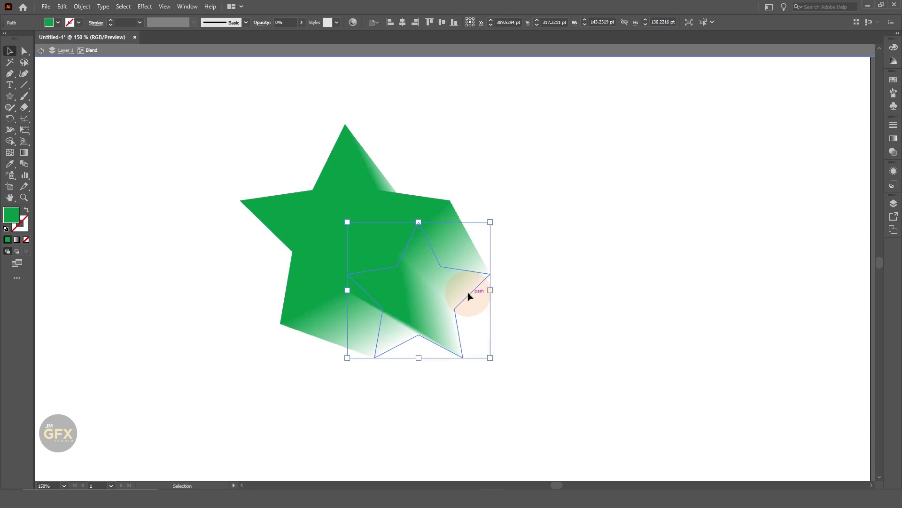
left_click(894, 61)
left_click(779, 80)
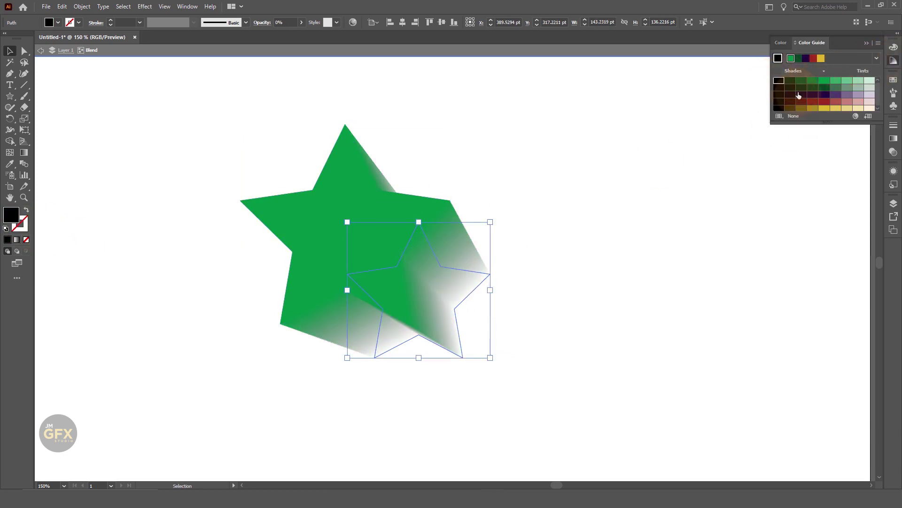
left_click(304, 23)
left_click_drag(283, 36, 373, 114)
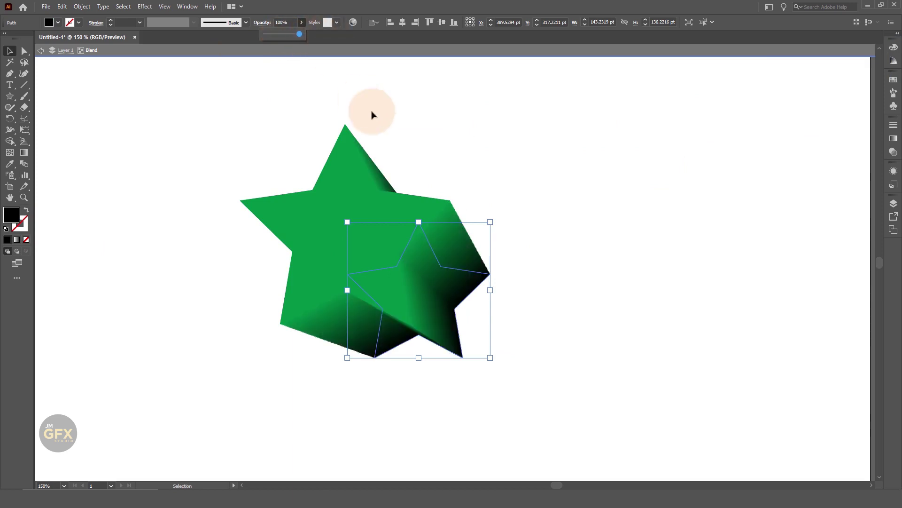
left_click(530, 175)
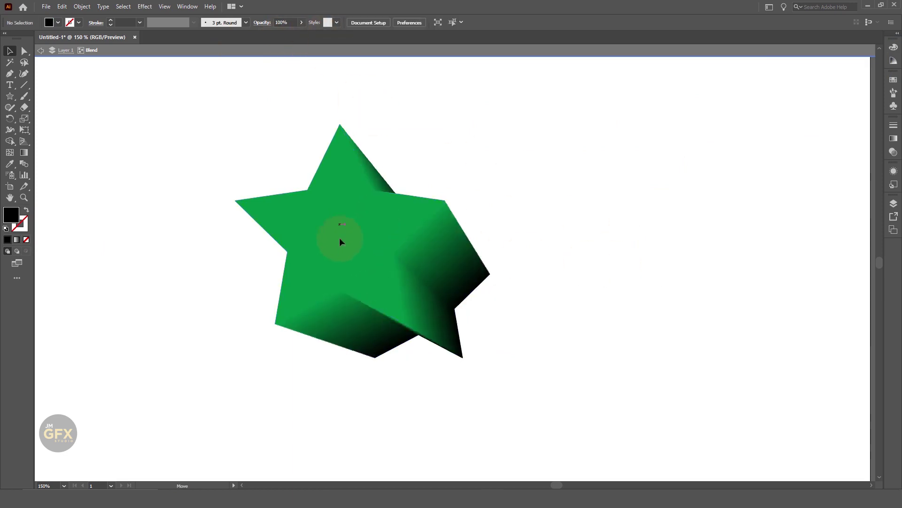
Shift the inner star so the star sits upright, then select and clear the blend
mouse_move(340, 238)
left_mouse_down()
mouse_move(282, 323)
mouse_move(289, 215)
mouse_move(354, 156)
left_mouse_up()
left_click(591, 260)
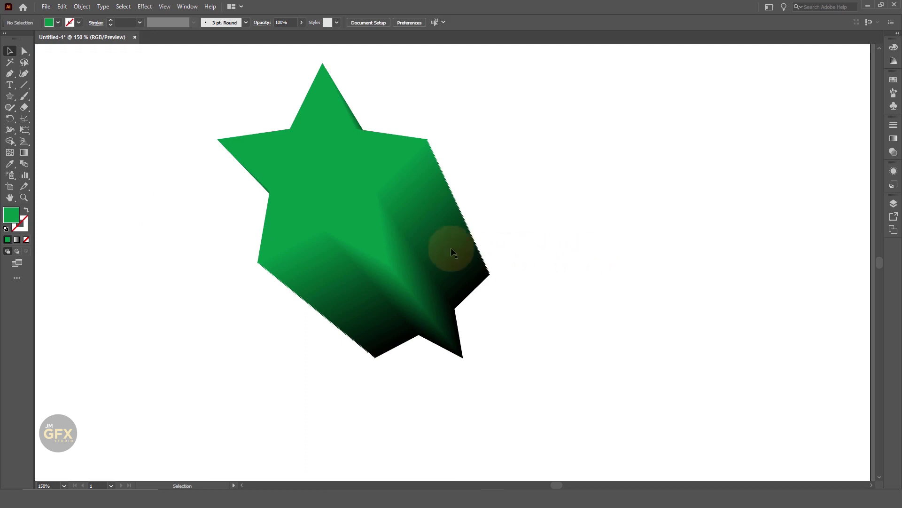
left_click(353, 214)
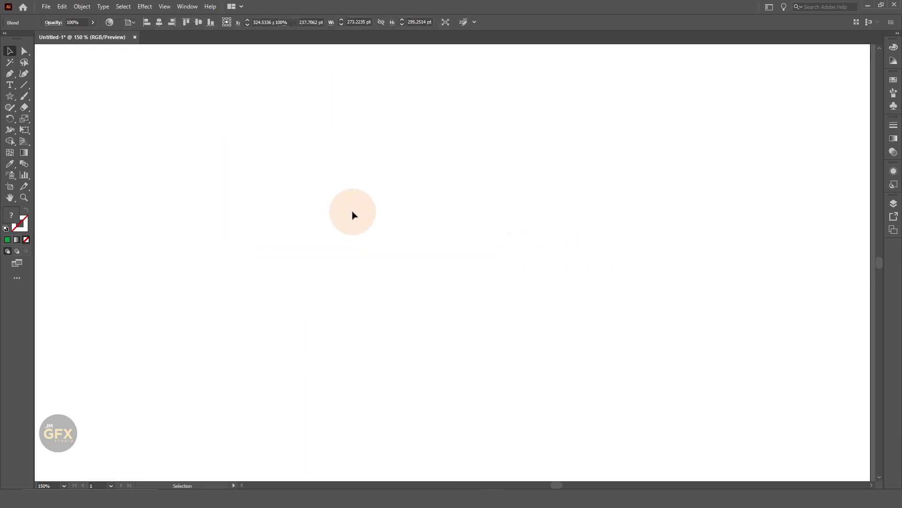
left_click(120, 176)
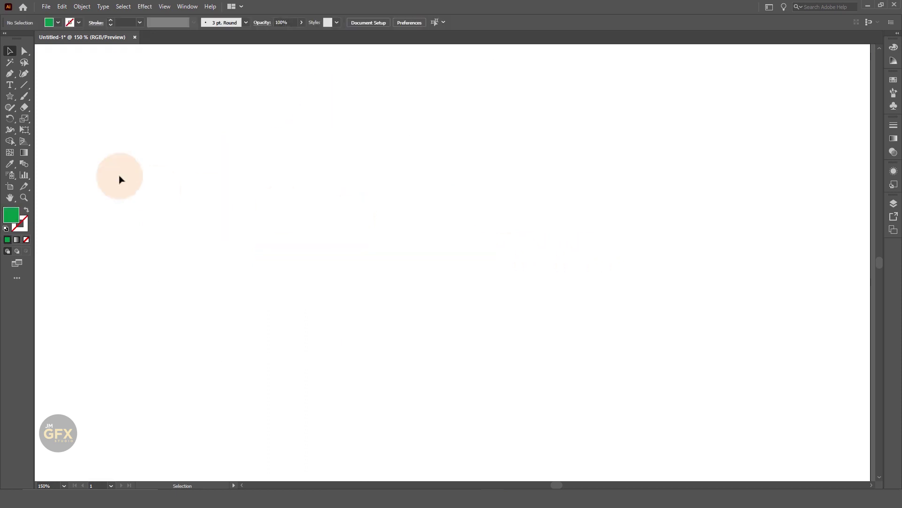
Draw a green circle on the upper left with the Ellipse Tool
left_click(10, 96)
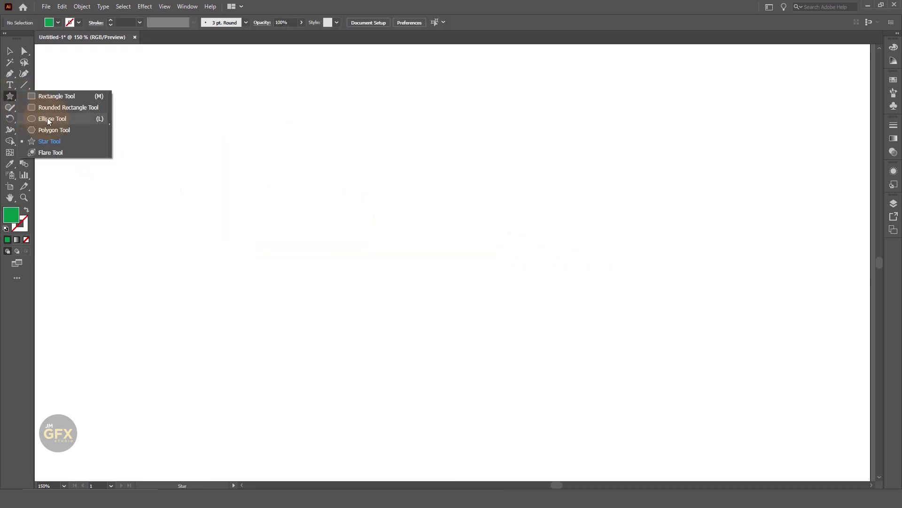
left_click(51, 118)
left_click_drag(222, 123, 303, 204)
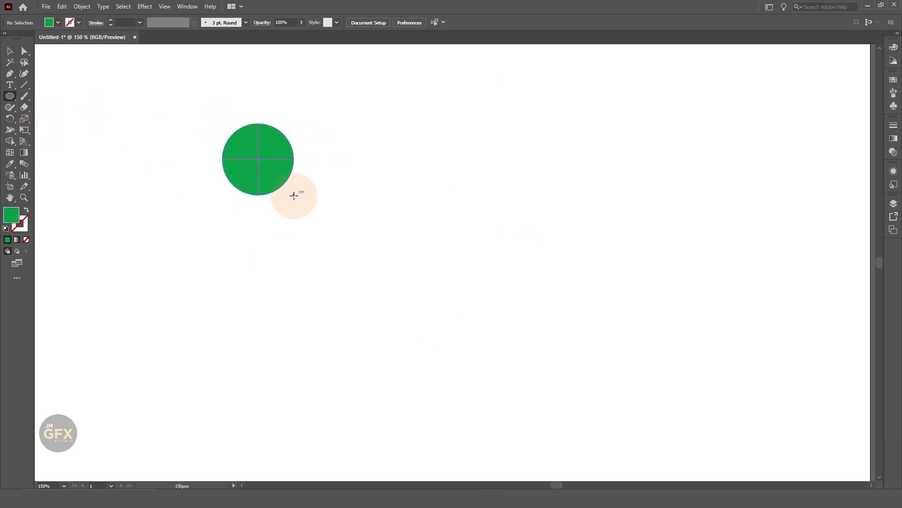
key("v")
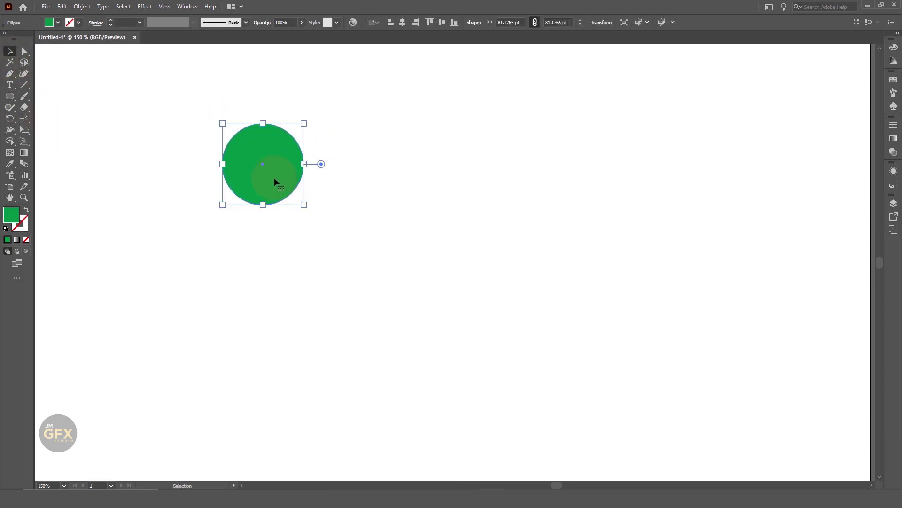
Duplicate the circle to the lower right, fill the copy red-orange, and select both
left_click_drag(278, 164, 586, 324)
left_click_drag(545, 306, 522, 299)
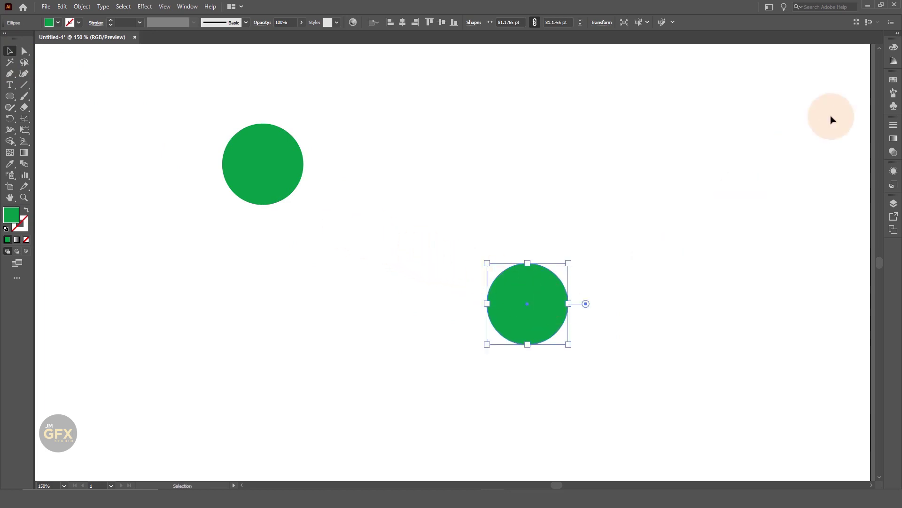
left_click(894, 80)
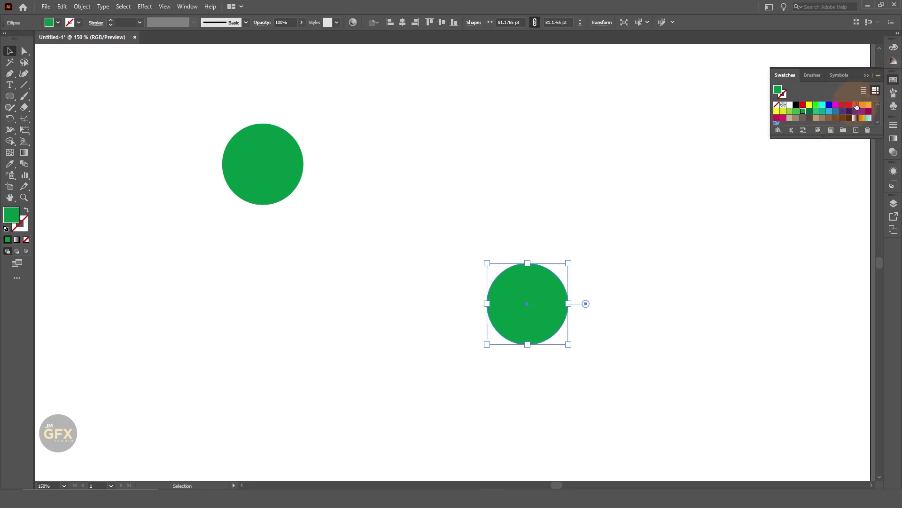
left_click(856, 106)
left_click(584, 159)
left_click_drag(165, 145, 568, 342)
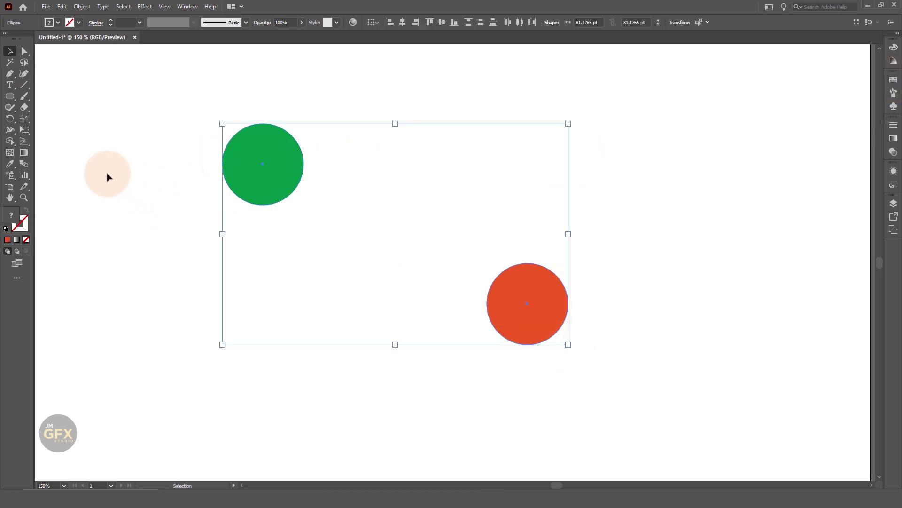
Blend the green circle into the red circle with the Blend Tool
left_click(24, 163)
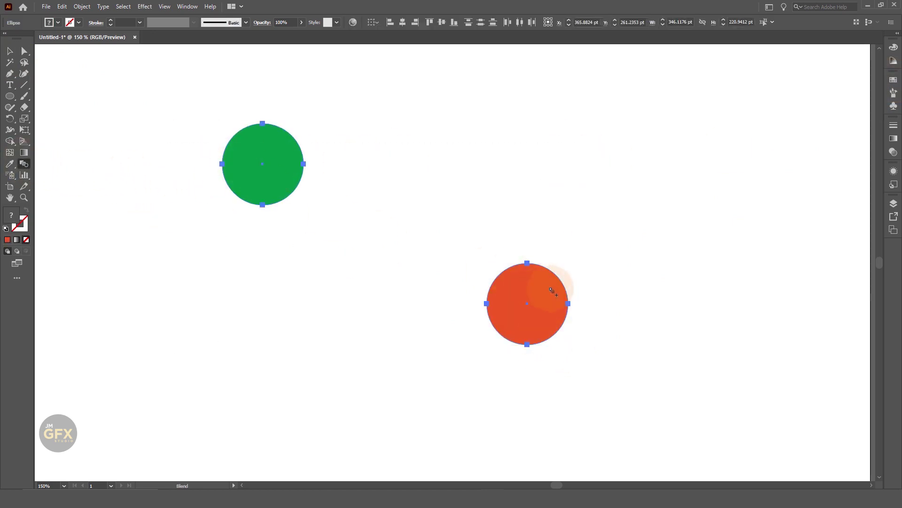
left_click(552, 291)
left_click(10, 51)
left_click(423, 337)
left_click(526, 303)
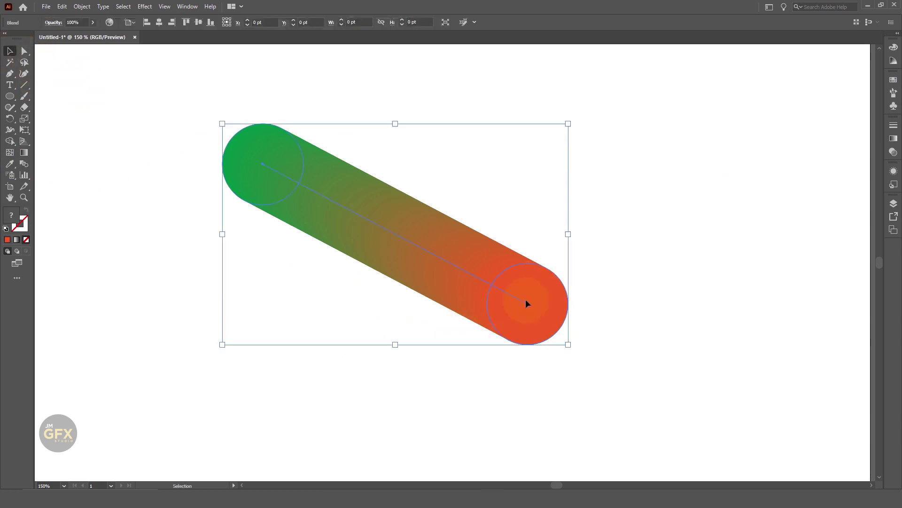
In isolation mode, shrink the red end circle to 40.59 pt and stretch the blend
double_click(537, 295)
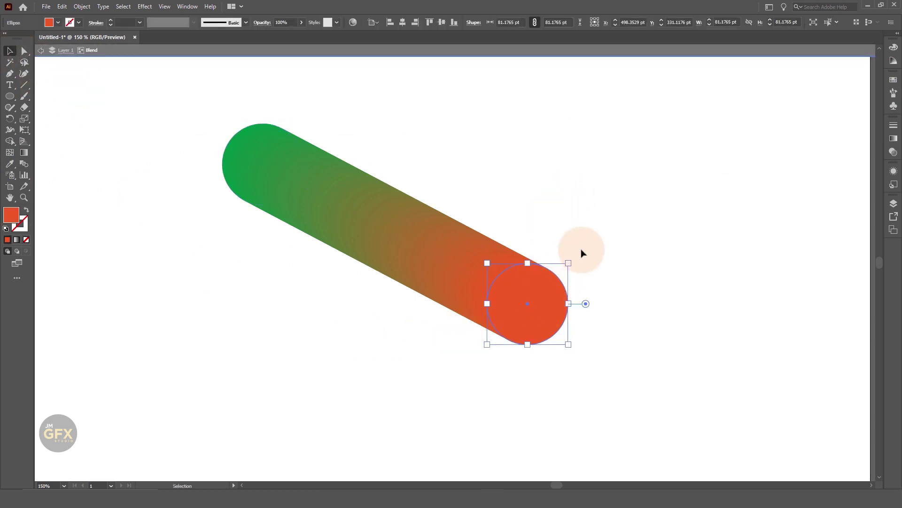
left_click_drag(572, 262, 528, 305)
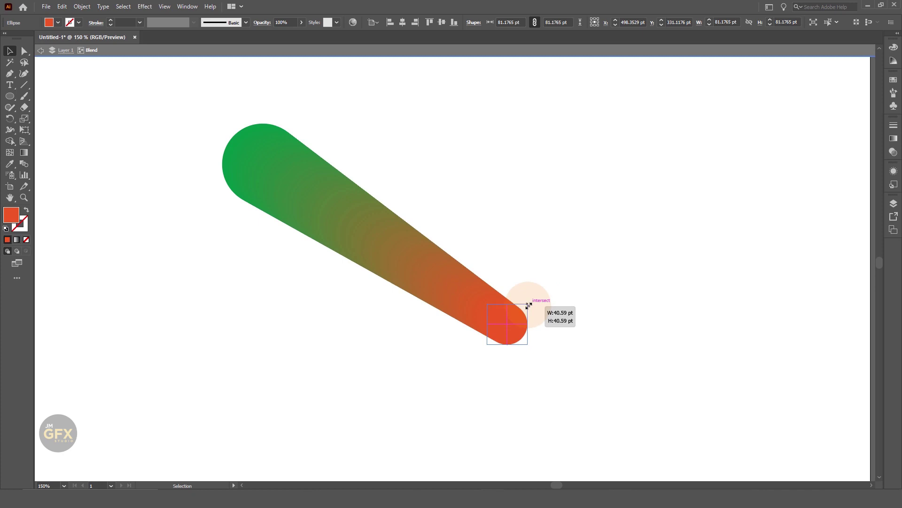
left_click(542, 316)
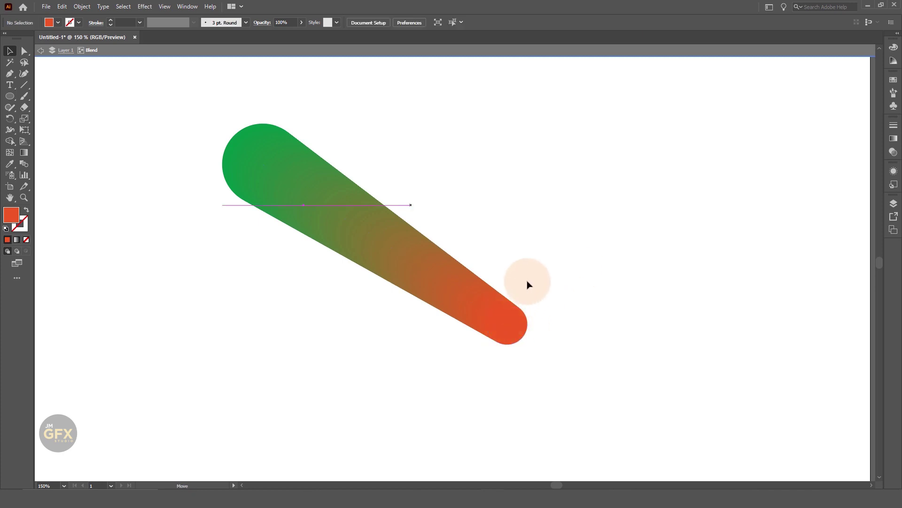
left_click_drag(544, 284, 573, 323)
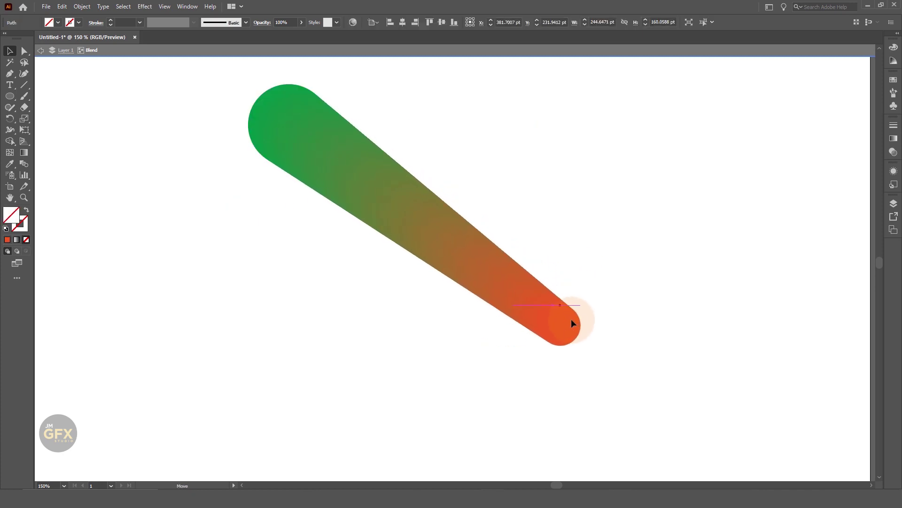
double_click(628, 247)
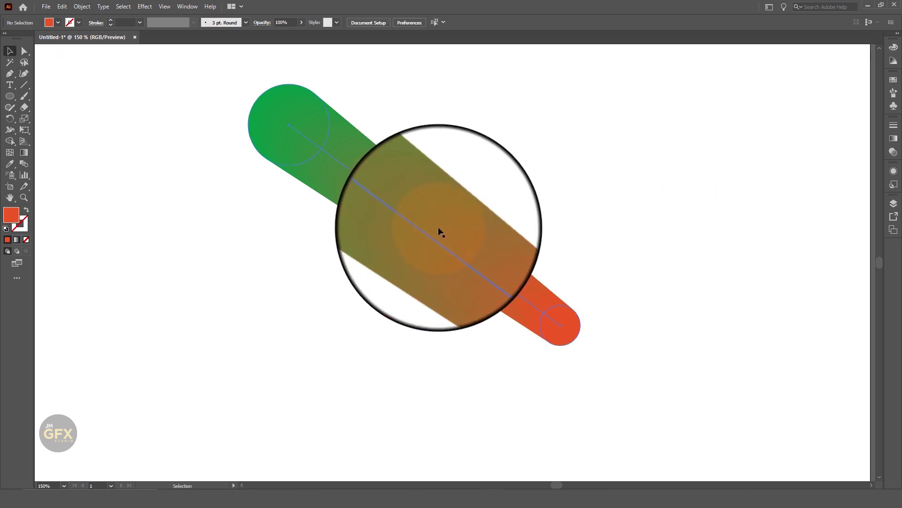
left_click(428, 230)
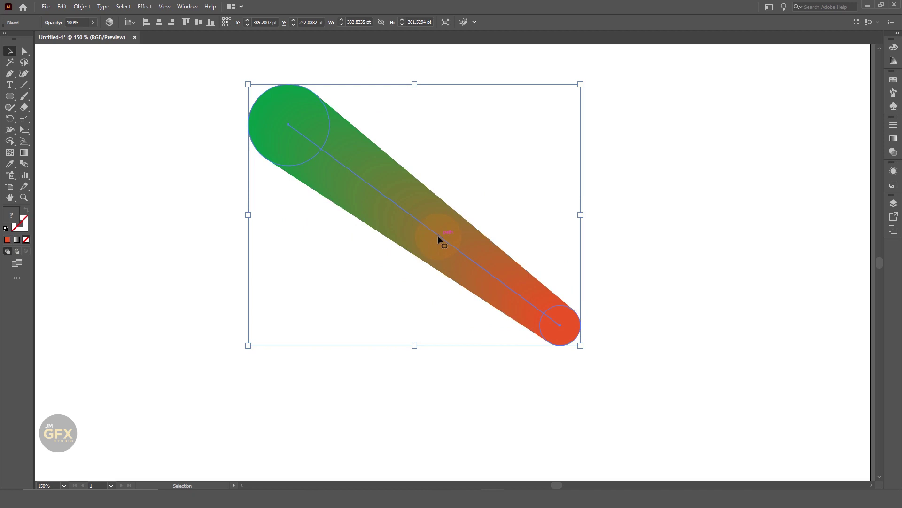
Add a middle anchor to the blend's spine and drag the points into a wide V
left_click(10, 75)
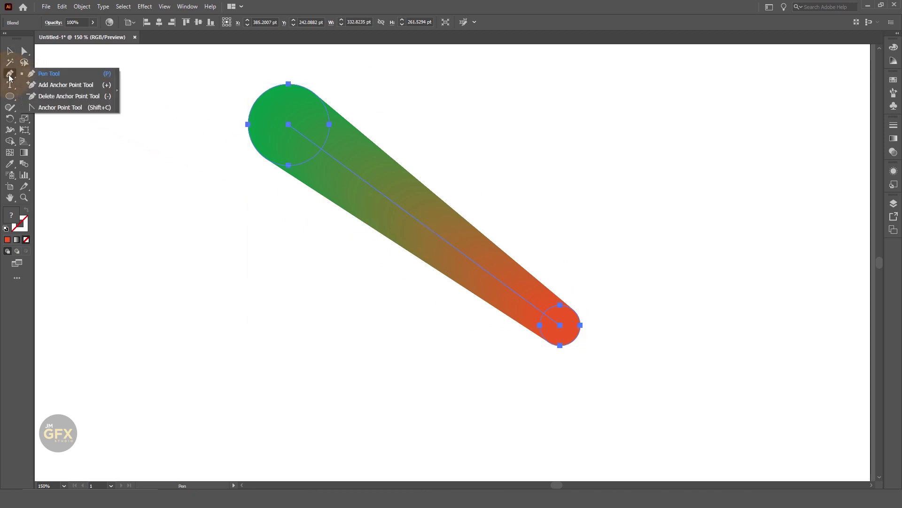
left_click(53, 86)
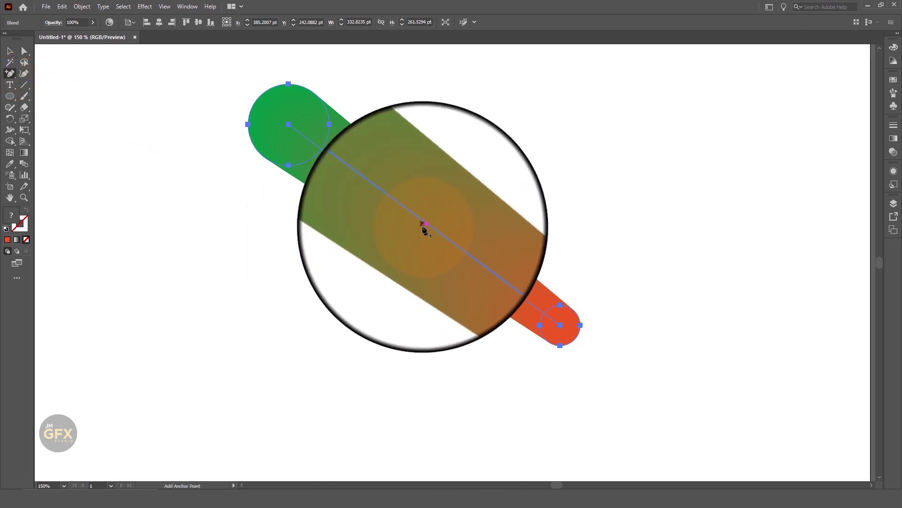
left_click(422, 224)
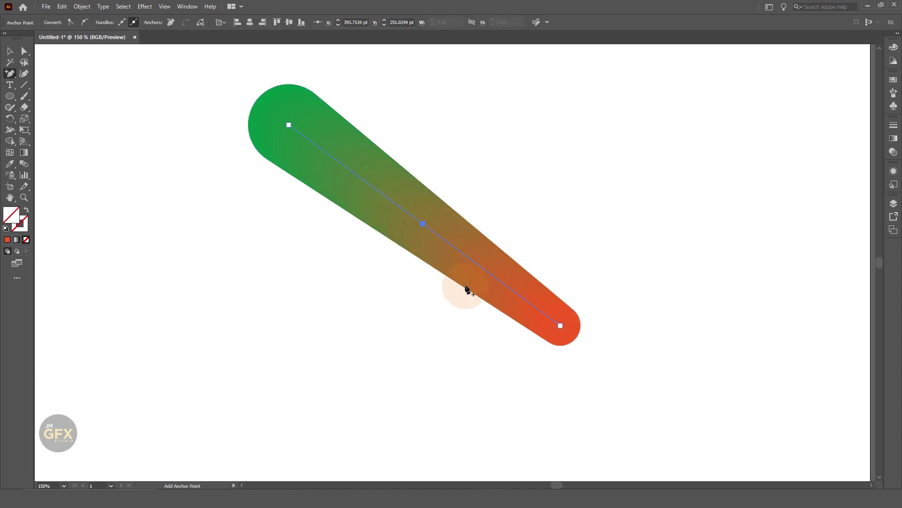
left_click(28, 53)
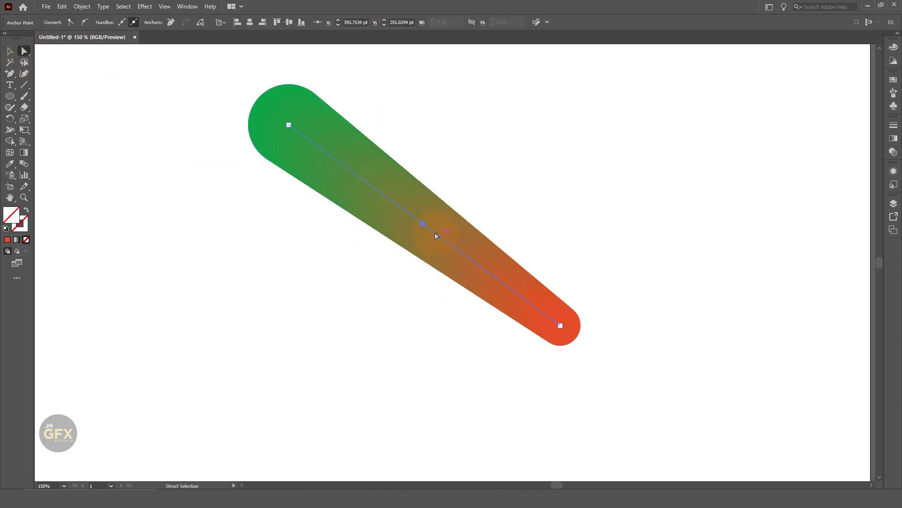
left_click_drag(412, 249, 353, 376)
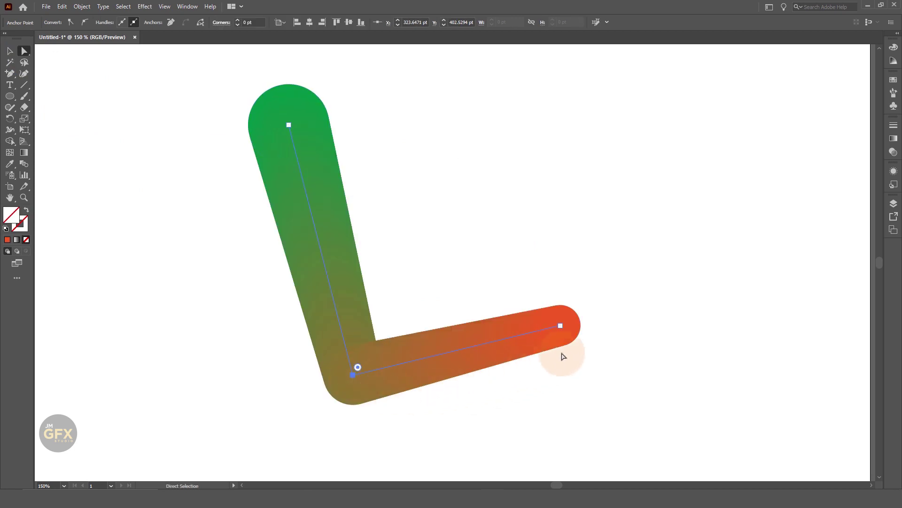
left_click_drag(560, 316, 539, 149)
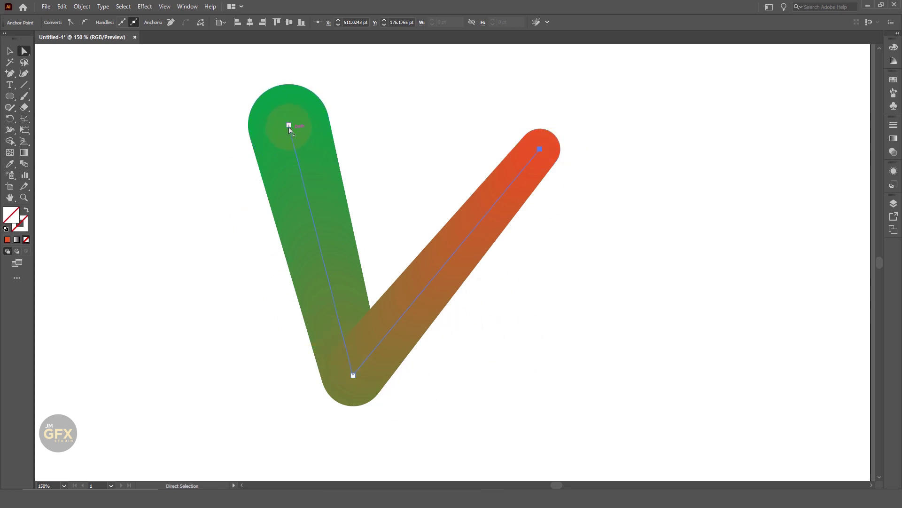
left_click_drag(267, 190, 266, 188)
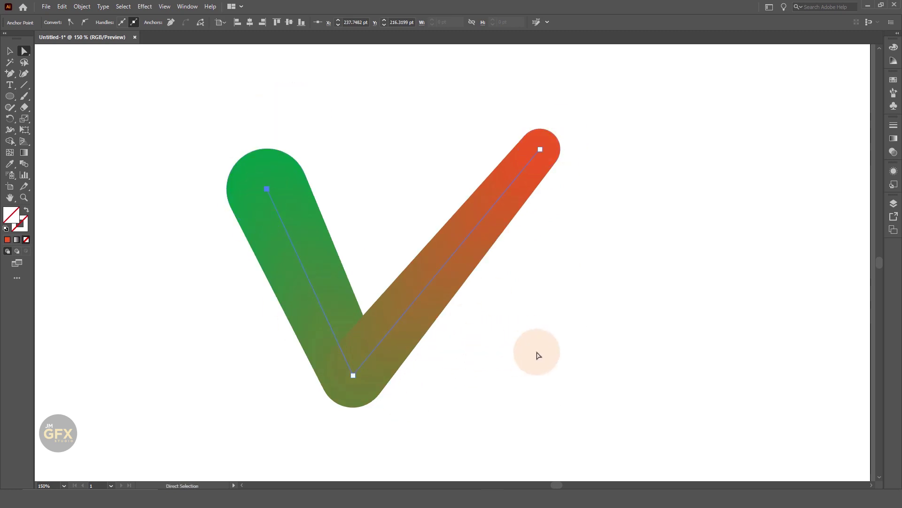
Give the red end circle a black 1 pt outline
left_click(545, 141)
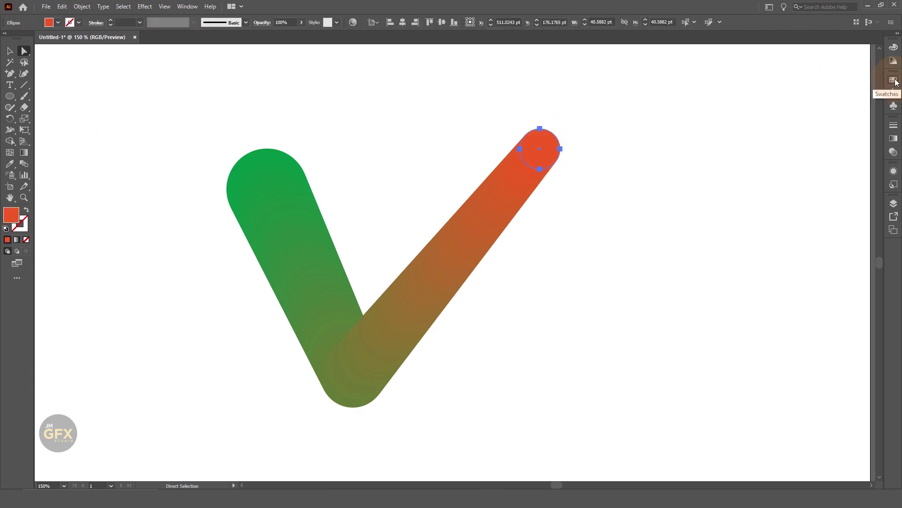
left_click(22, 231)
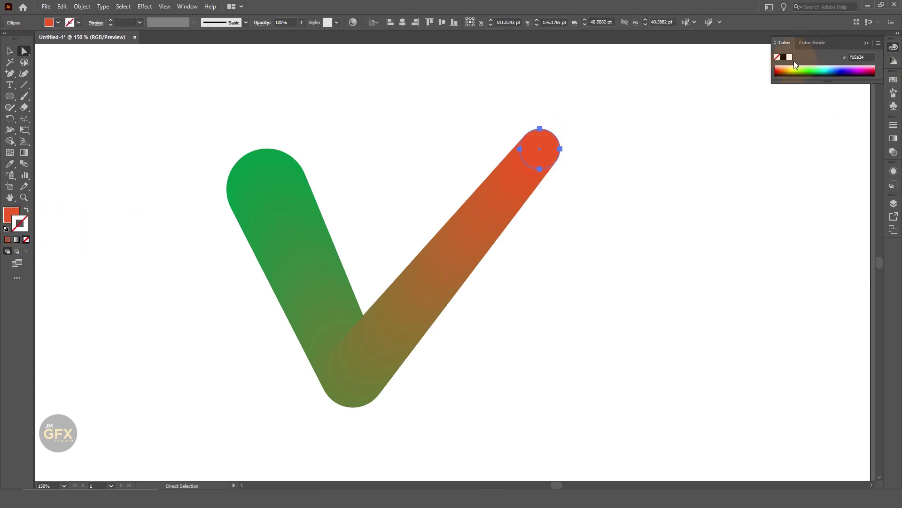
left_click(784, 58)
left_click(672, 196)
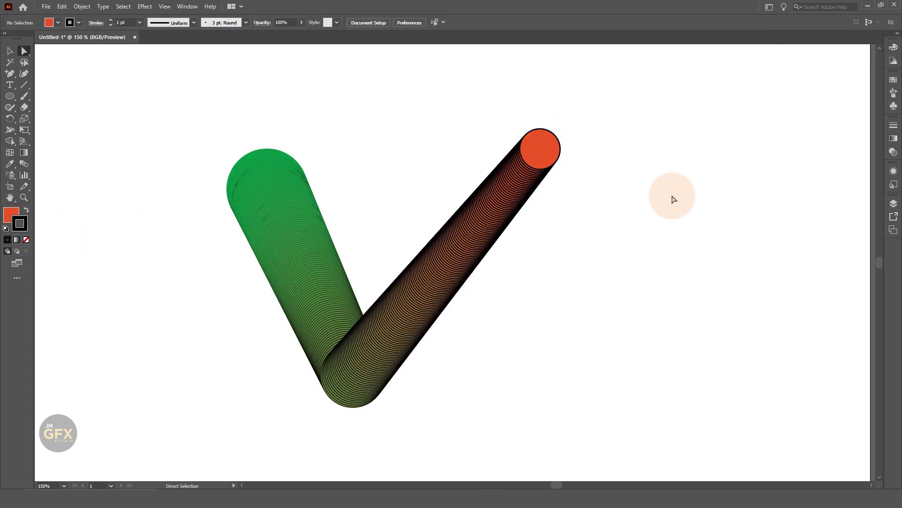
Give the green start circle a black outline and nudge the red end circle lower
left_click(253, 158)
left_click(893, 61)
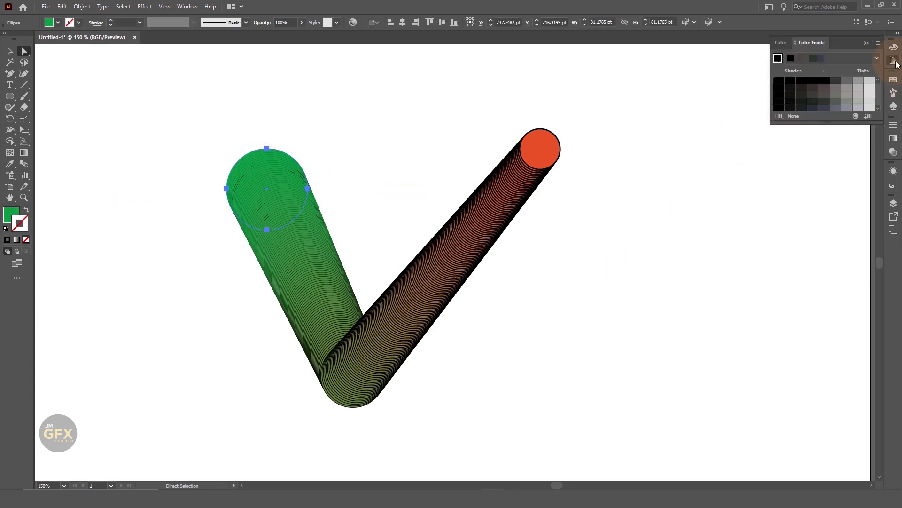
left_click(894, 80)
left_click(797, 106)
left_click(658, 229)
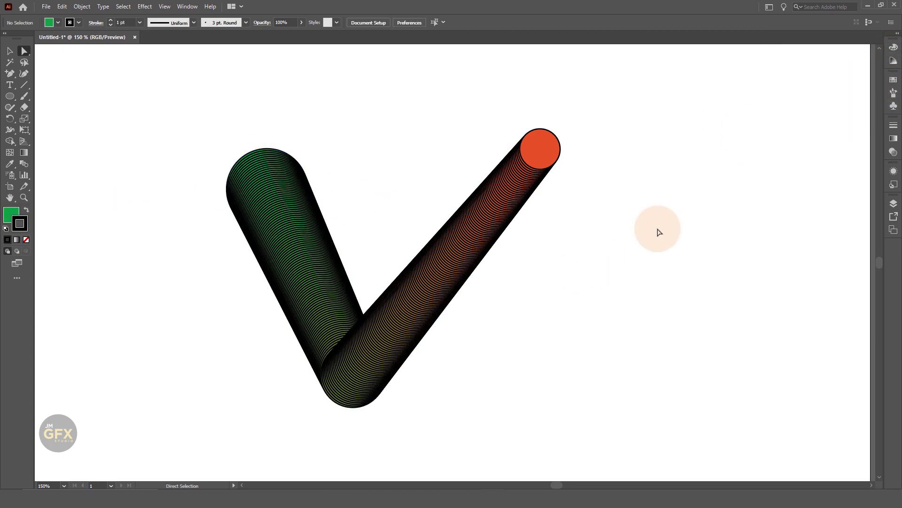
left_click_drag(540, 149, 539, 200)
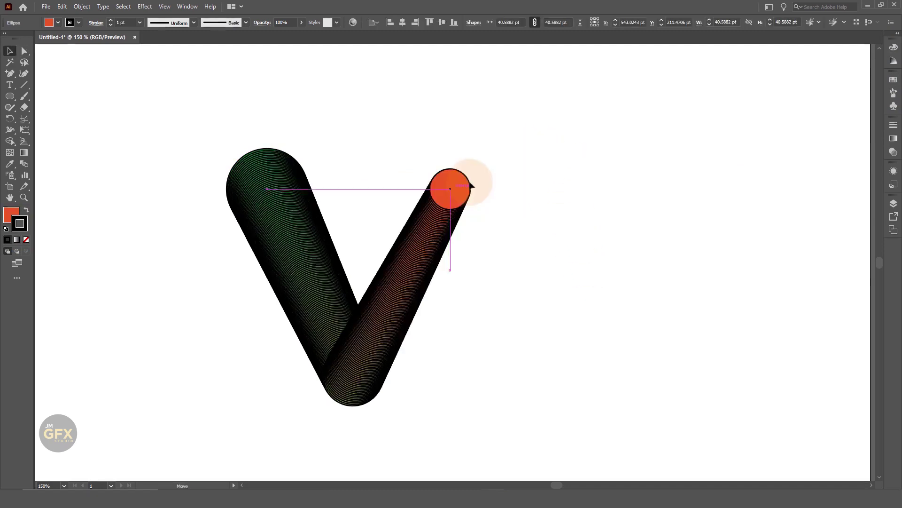
key("v")
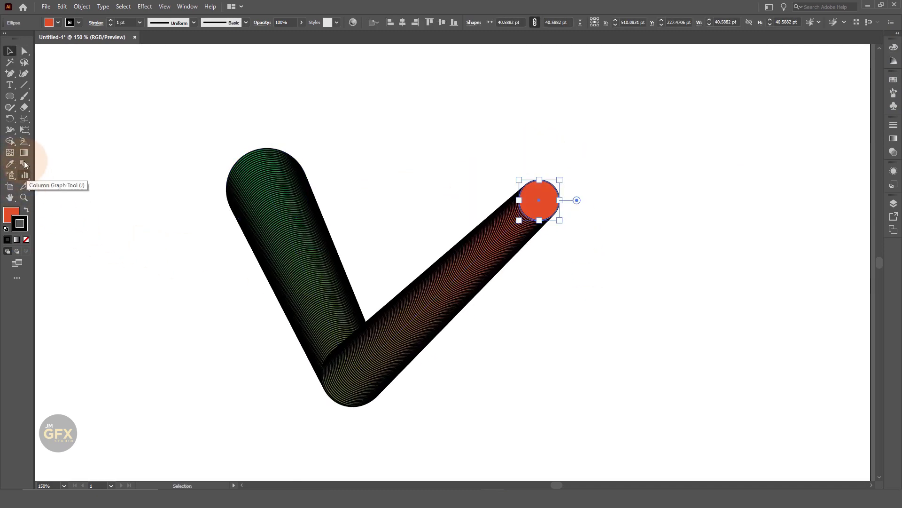
Set Blend Options to 100 Specified Steps, then zoom to 200% and deselect
double_click(24, 163)
left_click(700, 116)
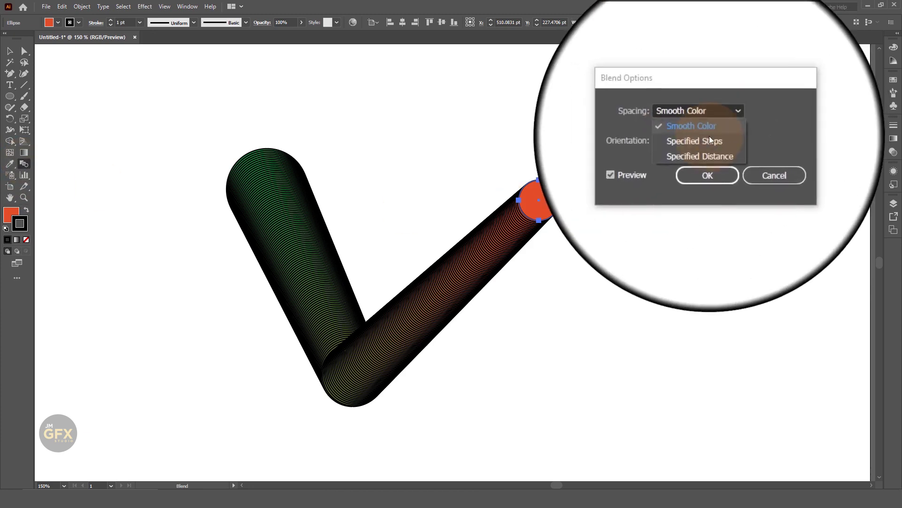
left_click(684, 137)
type("100")
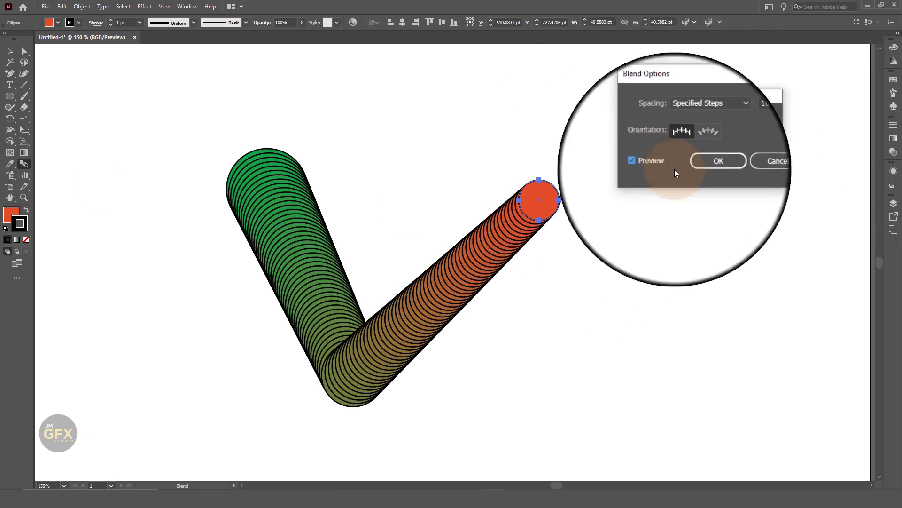
left_click(671, 221)
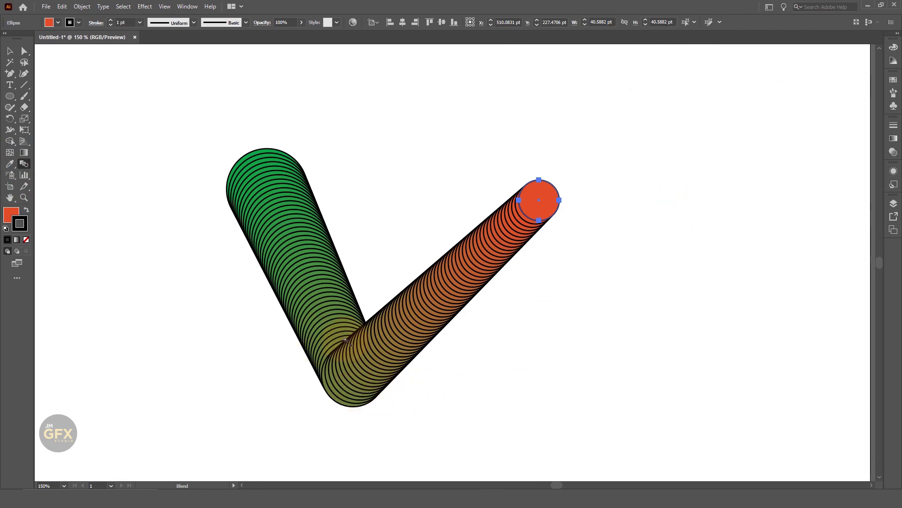
key("ctrl+plus")
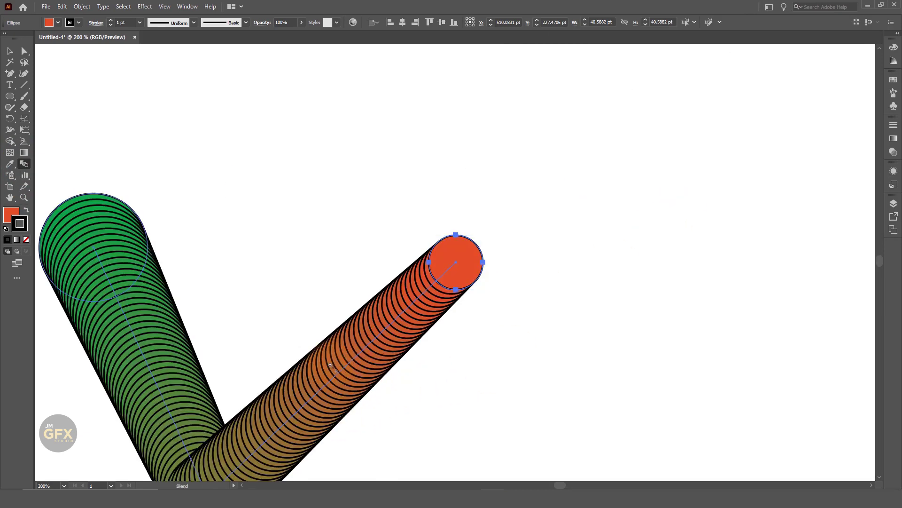
left_click_drag(330, 365, 545, 249)
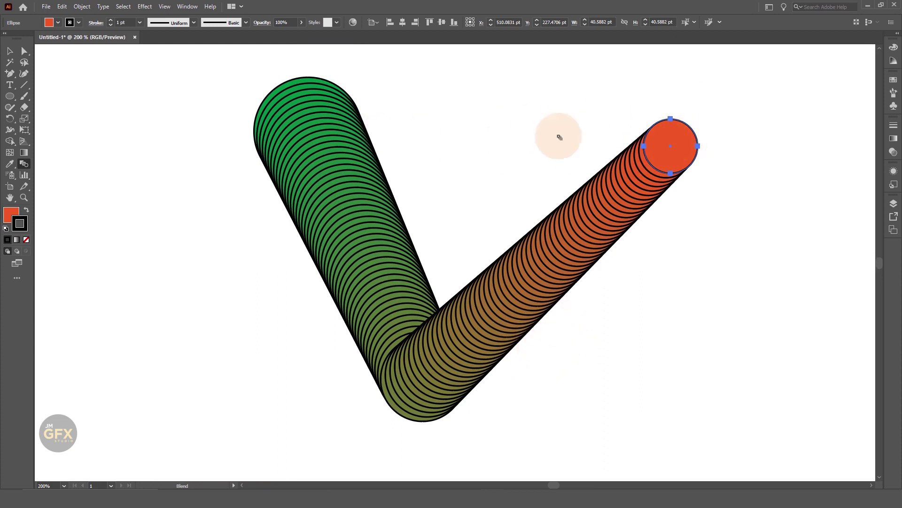
left_click(10, 51)
left_click(151, 133)
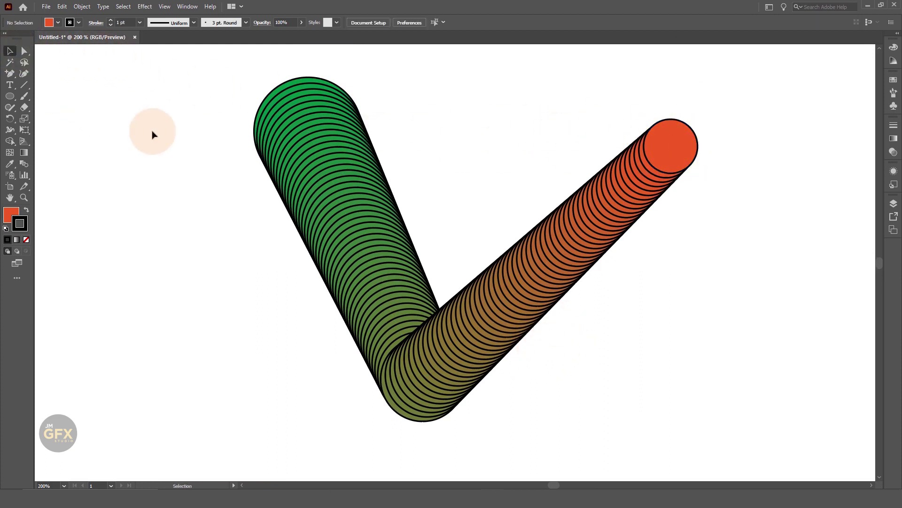
In isolation mode, drag the orange and green end circles toward the bend, then right-click the orange circle
double_click(680, 146)
left_click_drag(675, 148, 495, 284)
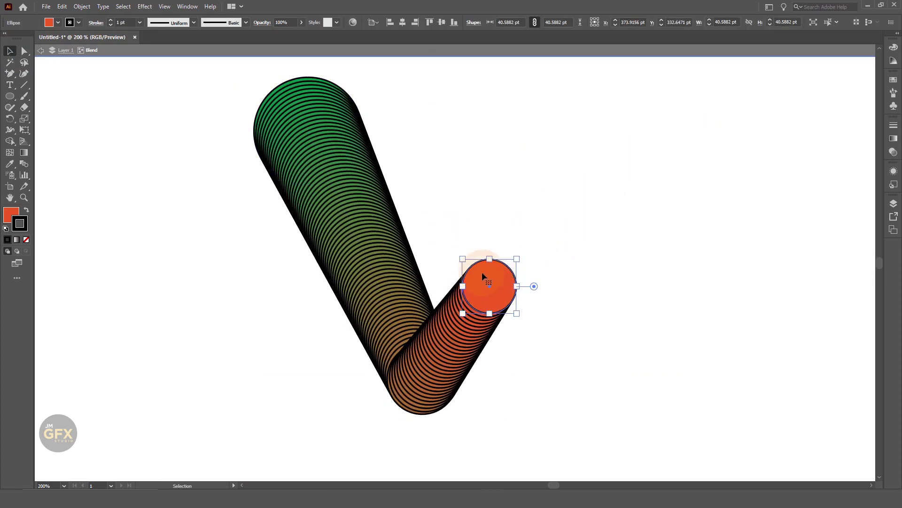
left_click(292, 88)
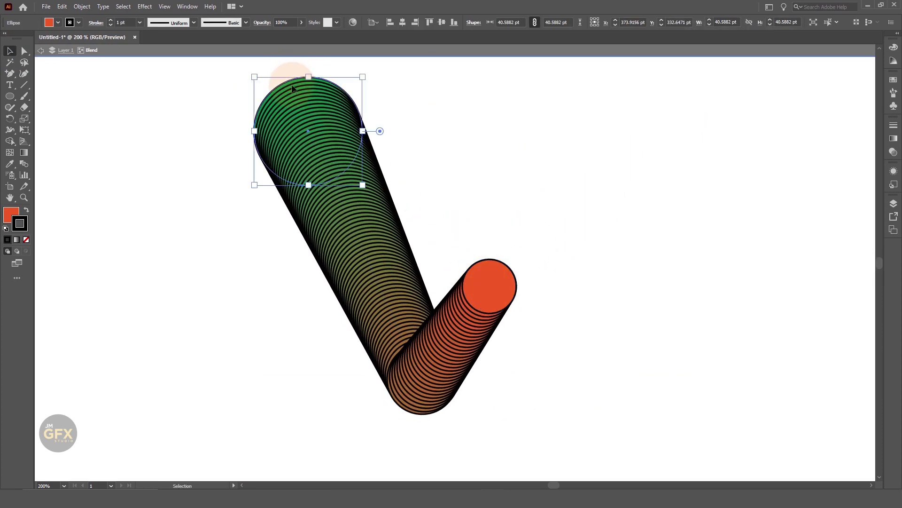
left_click_drag(292, 88, 334, 203)
left_click(517, 187)
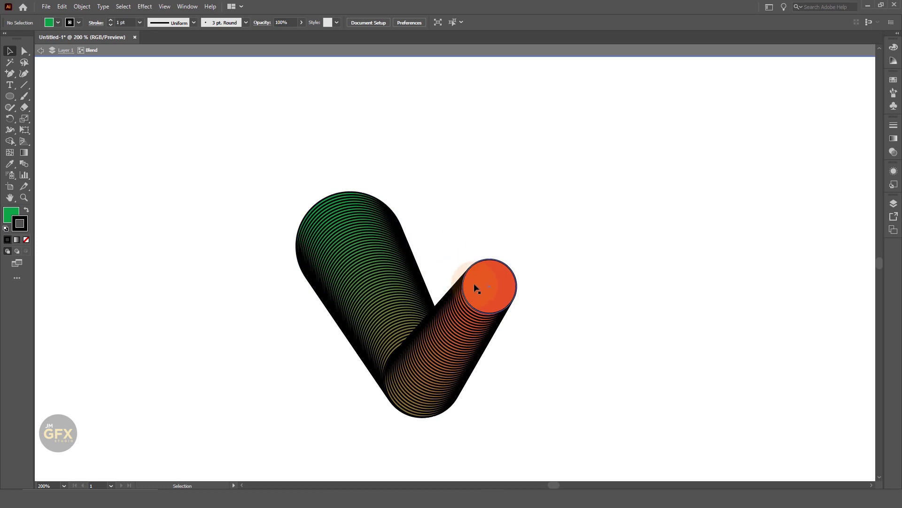
left_click(493, 282)
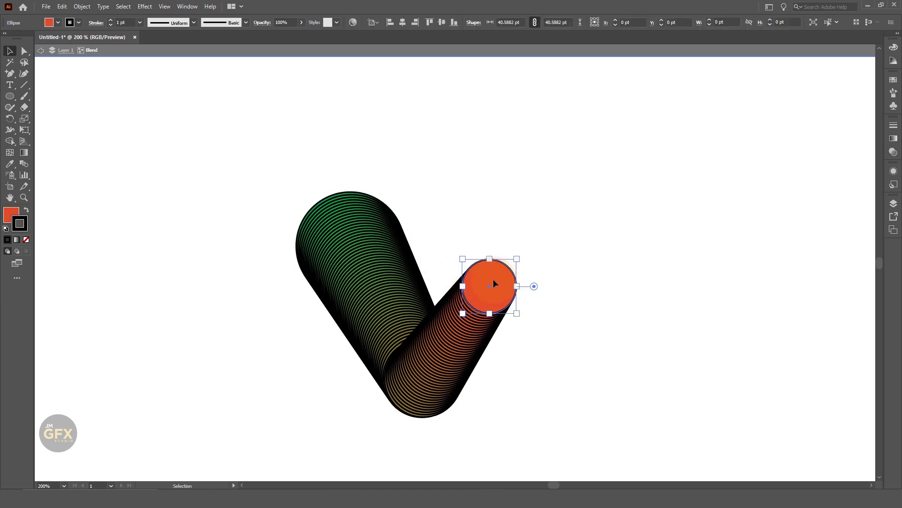
right_click(494, 282)
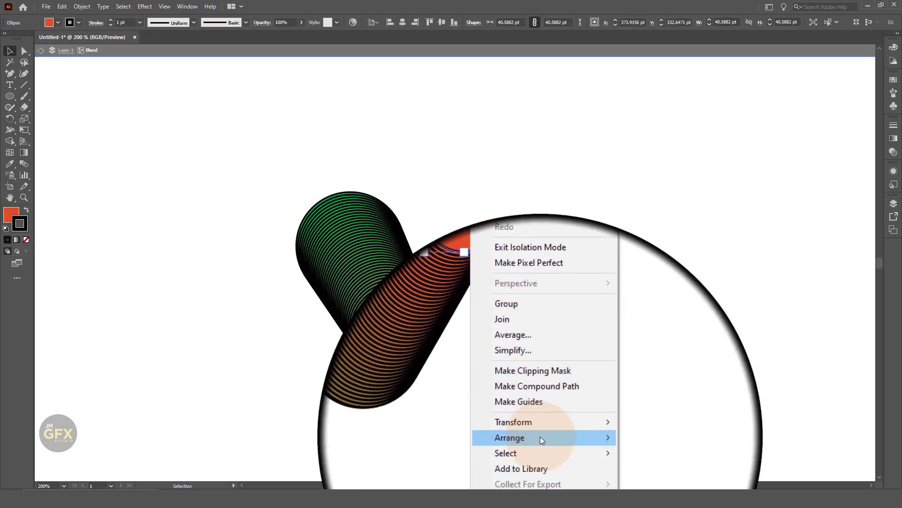
mouse_move(520, 437)
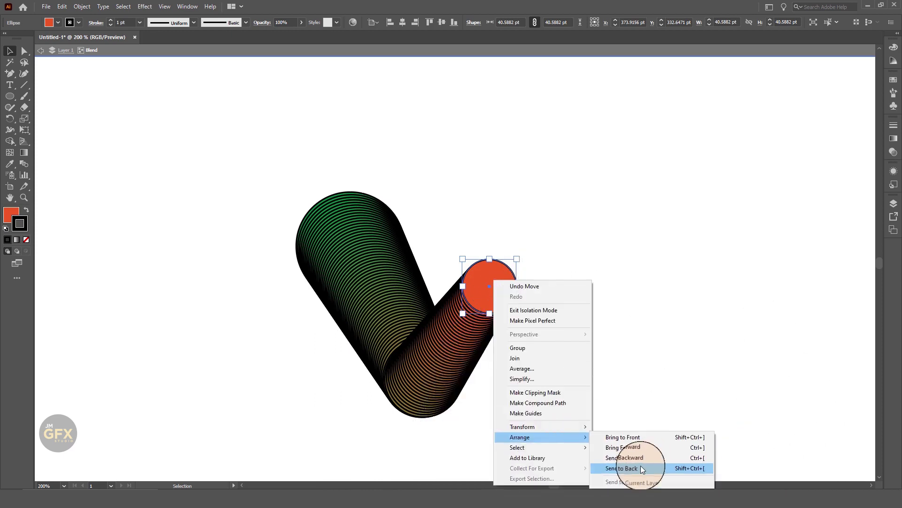
Send the orange circle to back and move the blend up and left
left_click(641, 466)
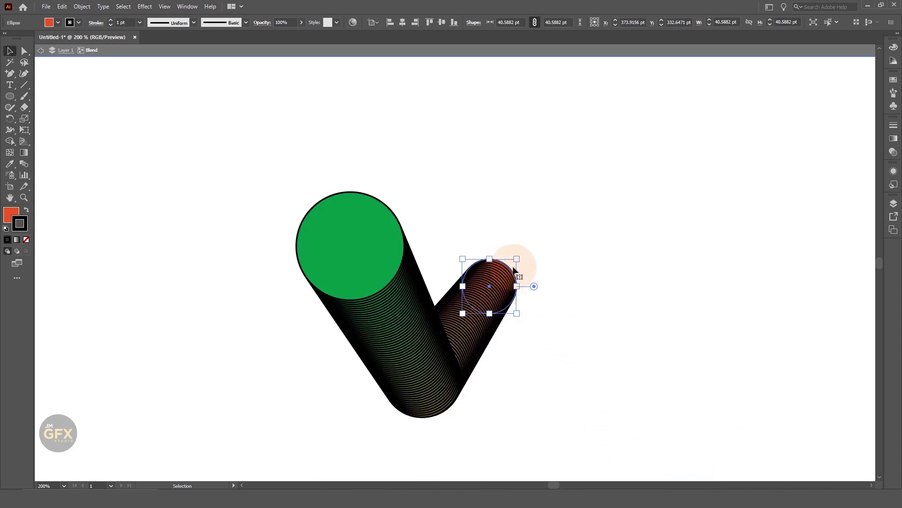
left_click(569, 228)
left_click_drag(445, 361, 435, 306)
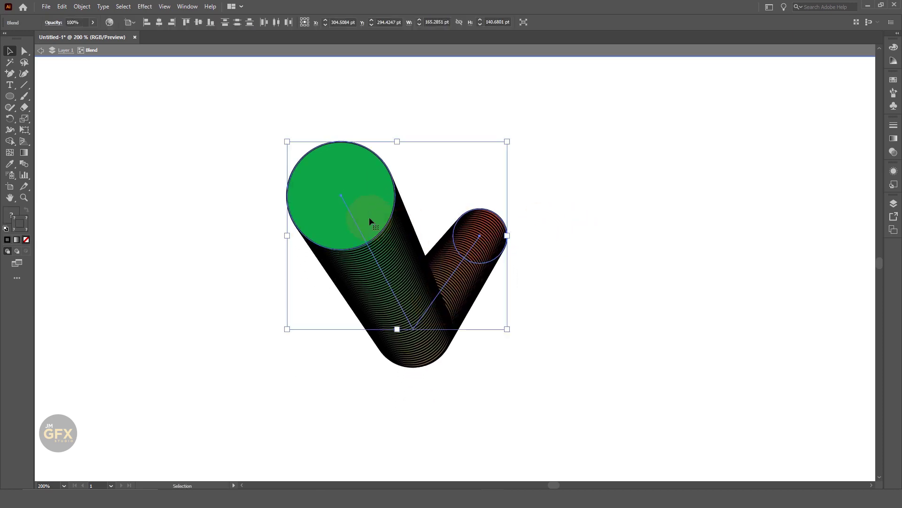
left_click(624, 272)
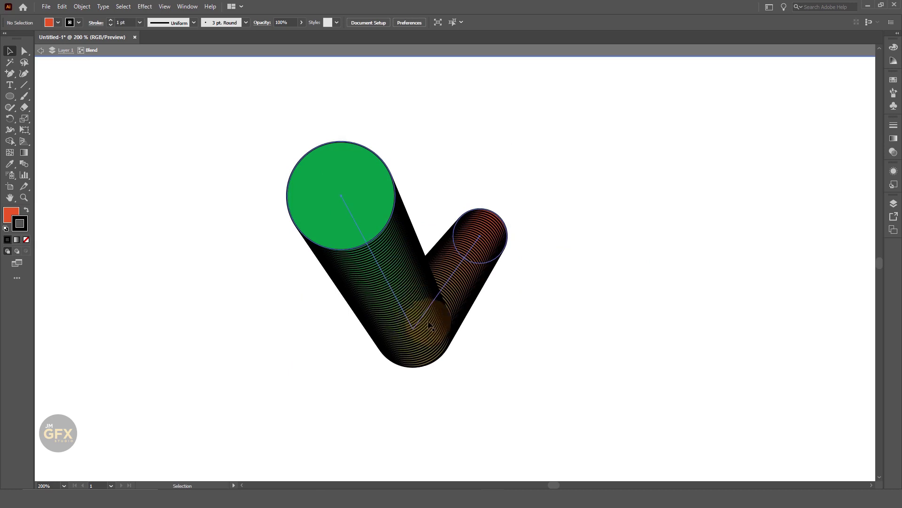
Exit isolation and apply Object > Blend > Reverse Front to Back
double_click(540, 208)
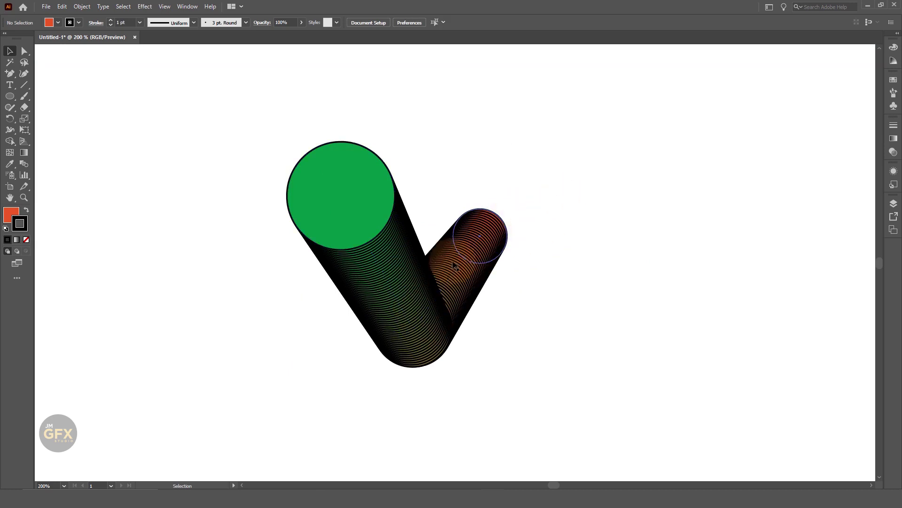
left_click(422, 274)
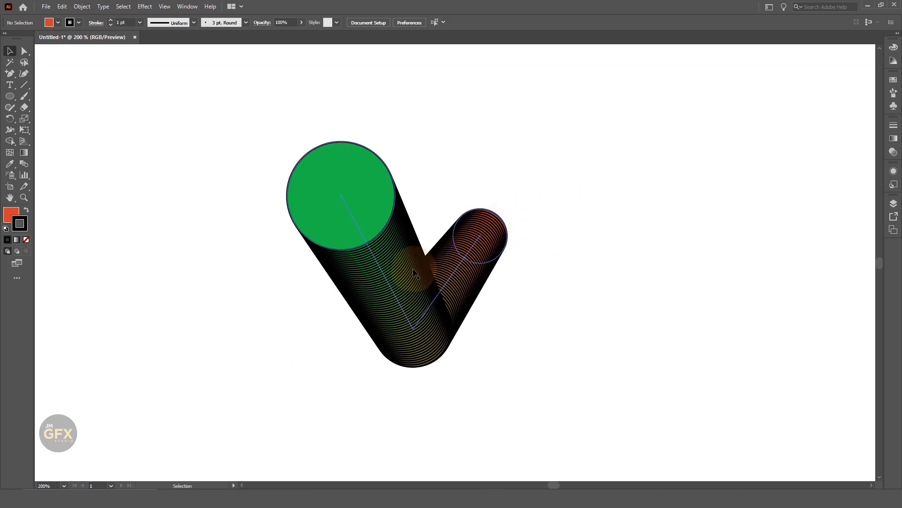
left_click(82, 7)
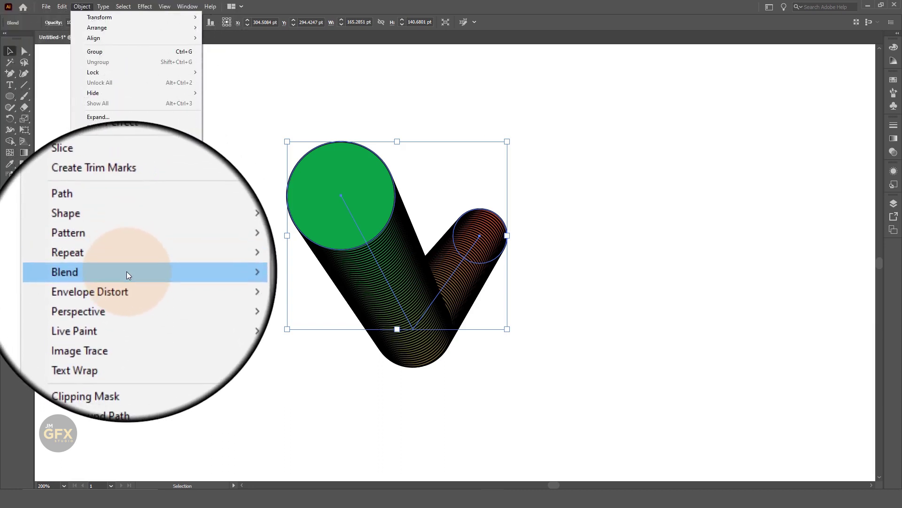
mouse_move(94, 272)
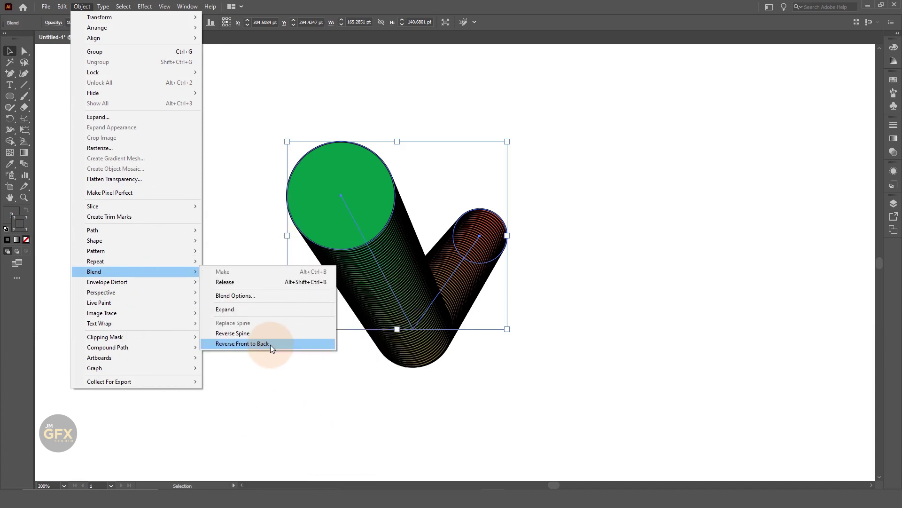
left_click(270, 345)
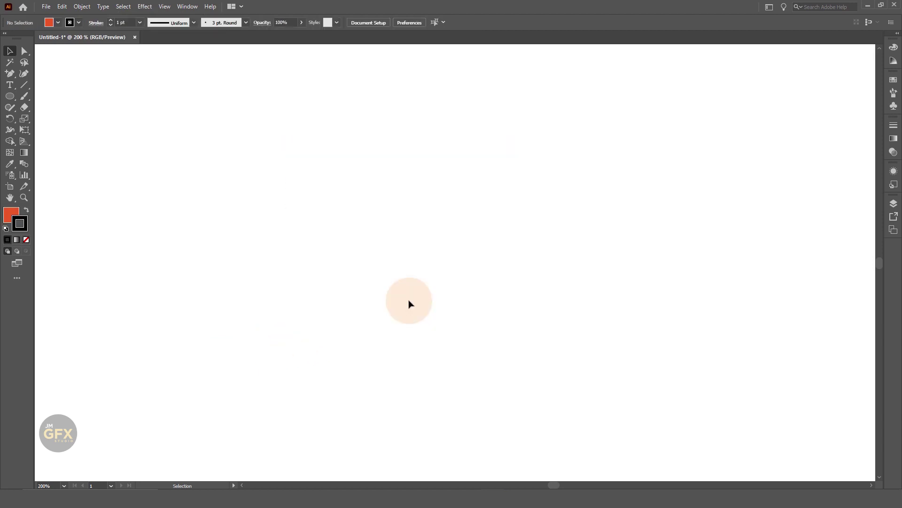
Draw an orange circle at upper left and a copy at lower right shrunk to about 56.8 pt
left_click(9, 96)
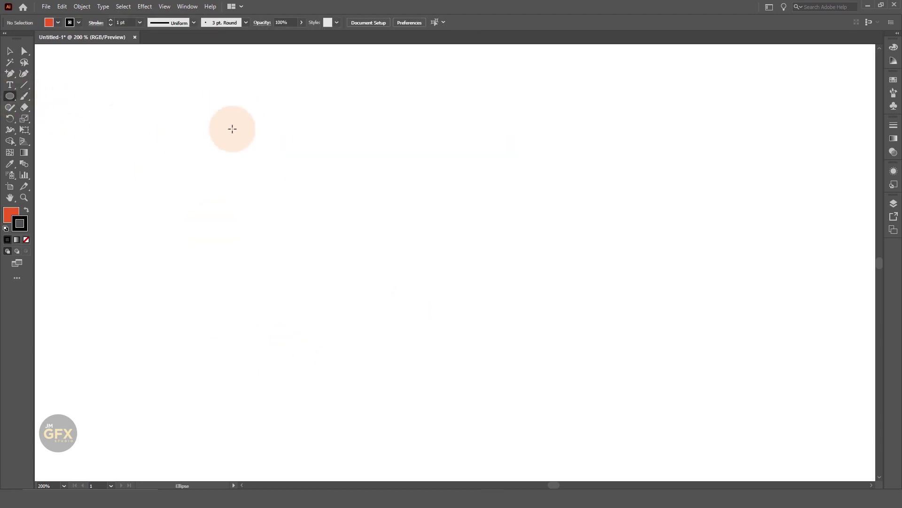
left_click_drag(217, 109, 329, 221)
left_click(9, 50)
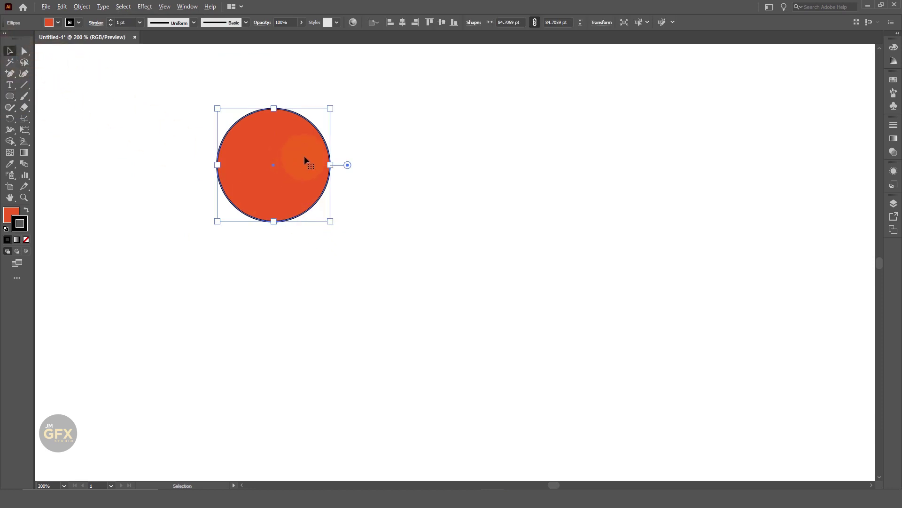
left_click_drag(304, 160, 564, 320)
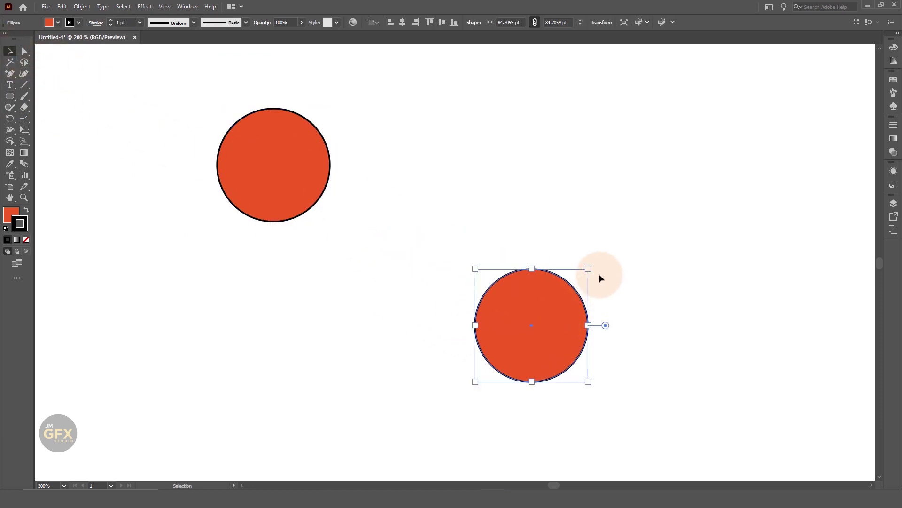
left_click_drag(588, 269, 551, 306)
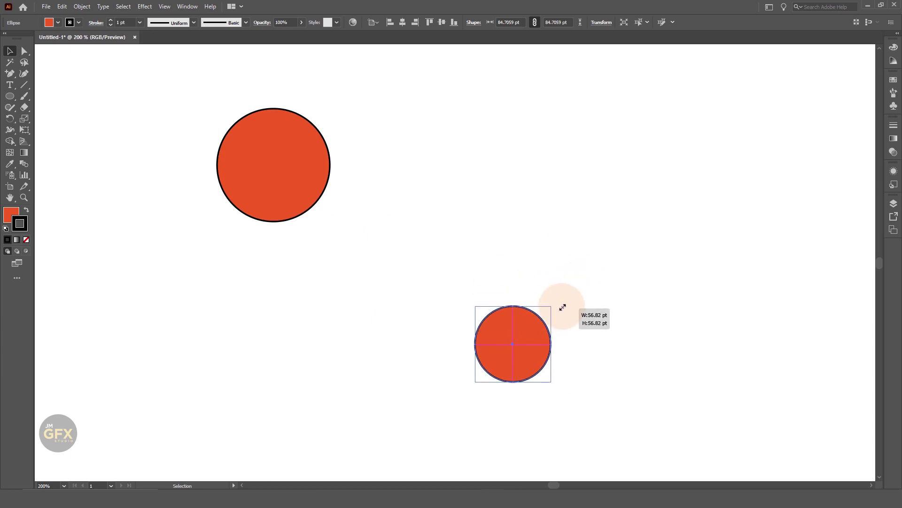
Fill the small circle green from Swatches and select both circles
left_click(893, 80)
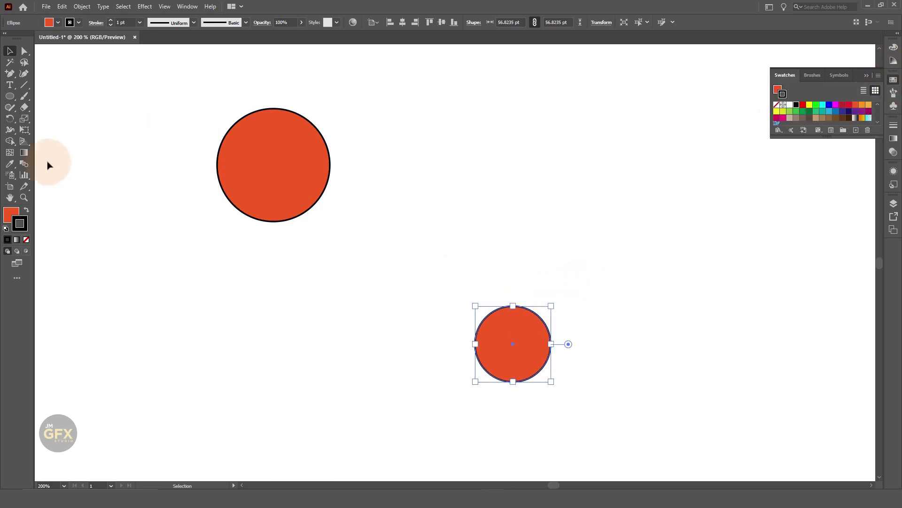
left_click(779, 91)
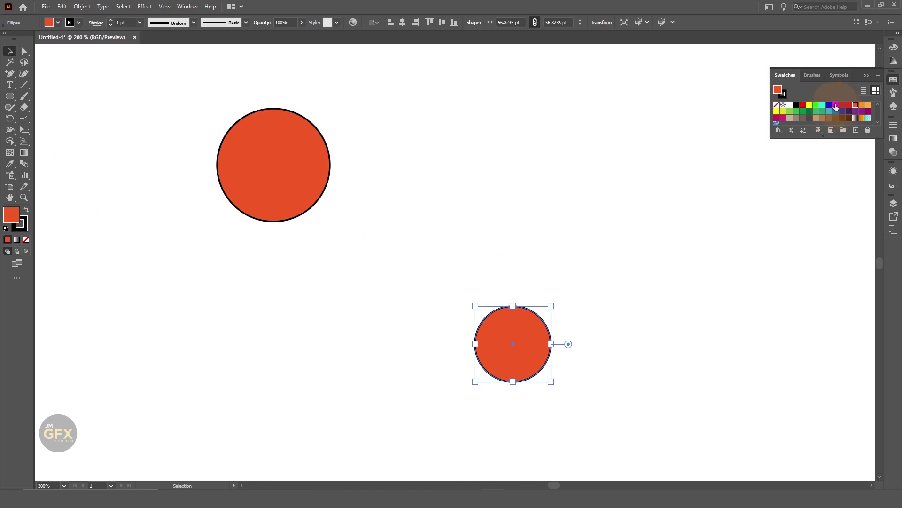
left_click(835, 105)
left_click(814, 114)
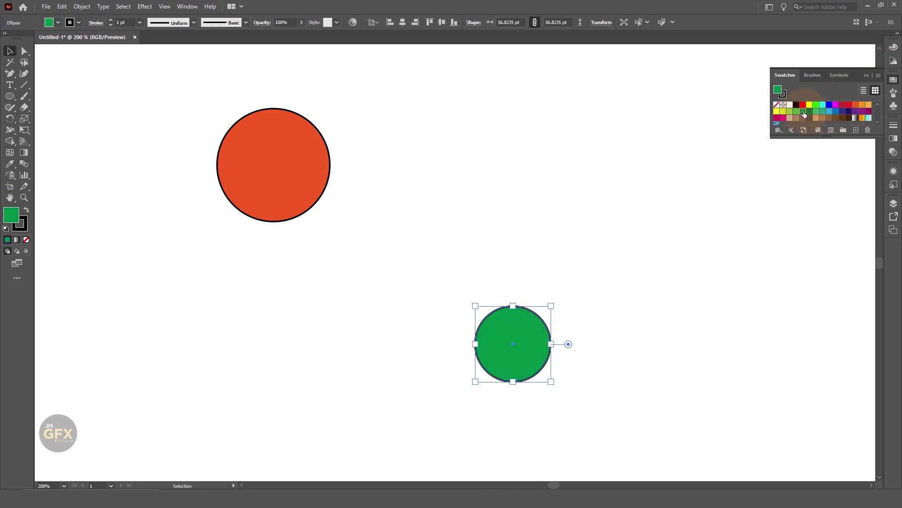
left_click_drag(168, 167, 517, 348)
left_click(24, 164)
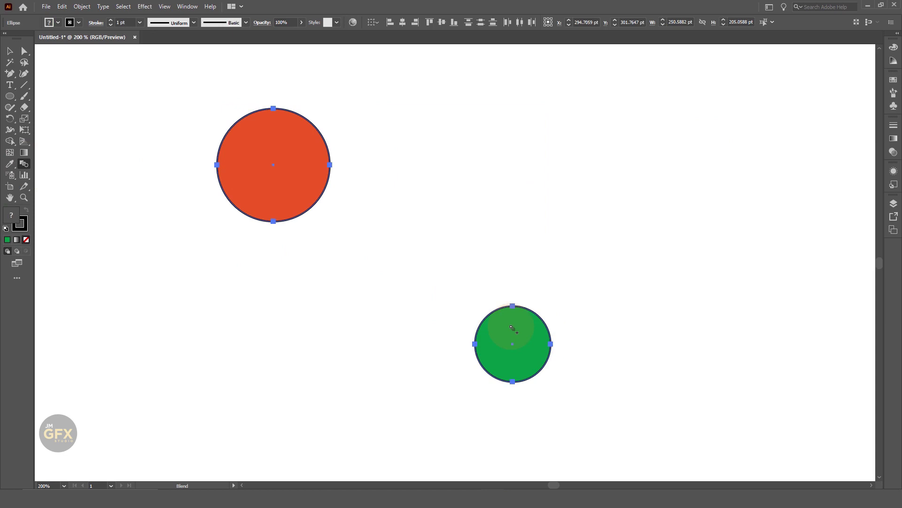
Blend the orange circle into the green circle
left_click(282, 156)
key("v")
left_click(146, 162)
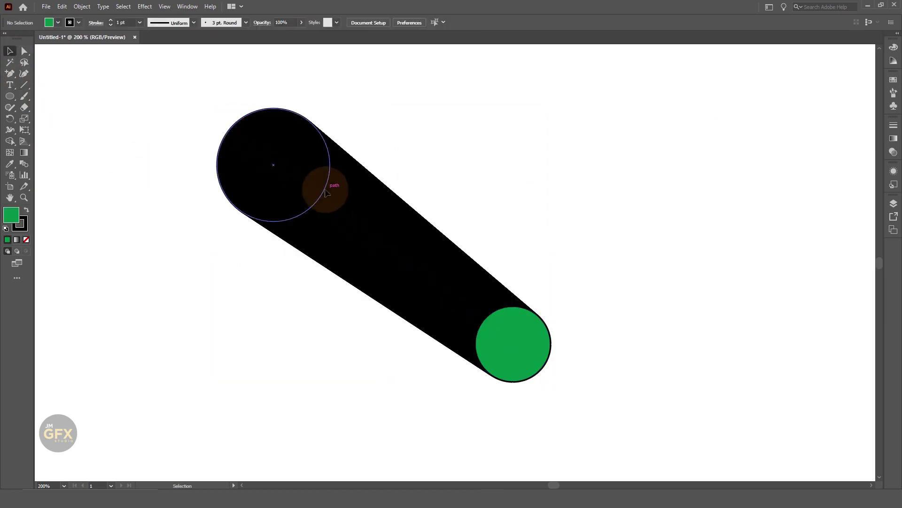
left_click(325, 193)
Set both end circles' stroke to None and move the blend to the right
double_click(312, 166)
left_click(285, 190)
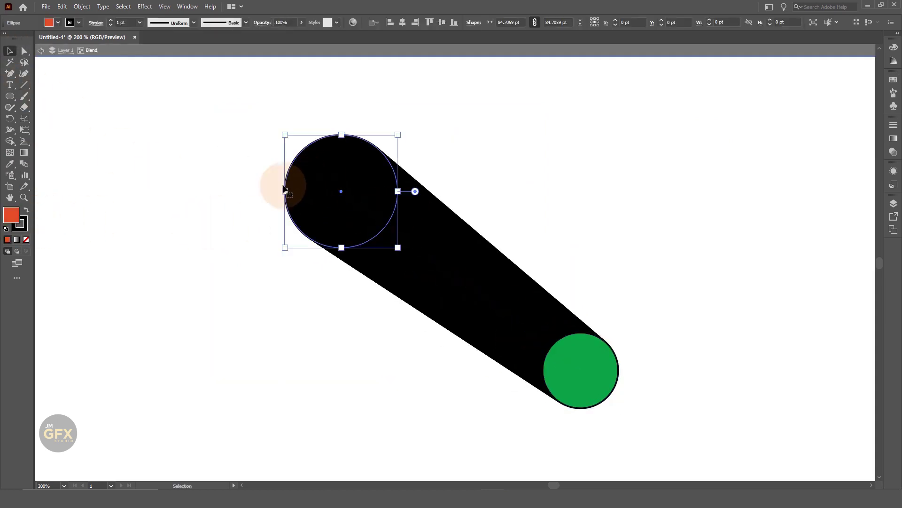
left_click(24, 228)
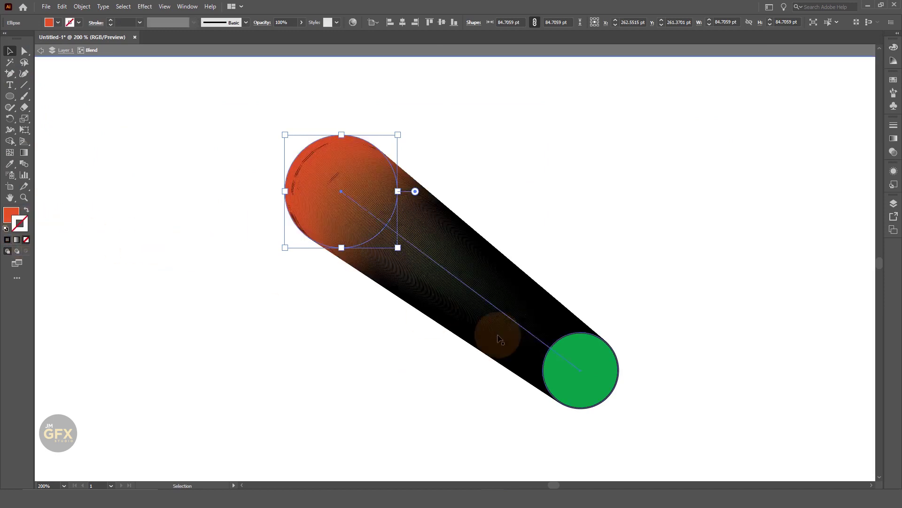
left_click(593, 357)
left_click(26, 238)
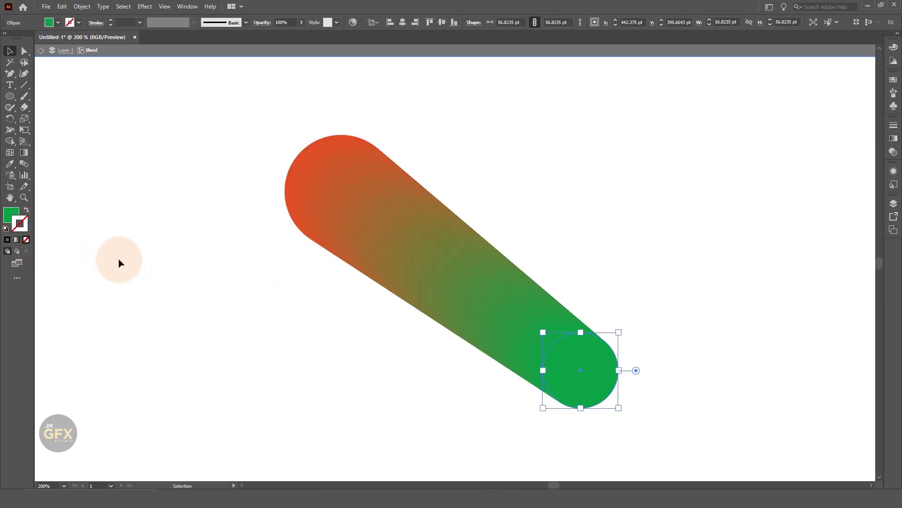
left_click(119, 262)
left_click_drag(472, 268, 629, 256)
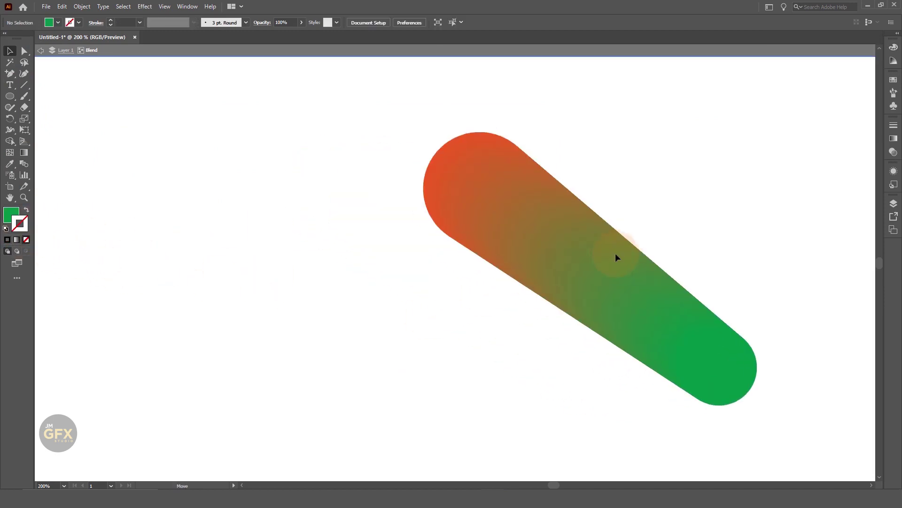
left_click(292, 200)
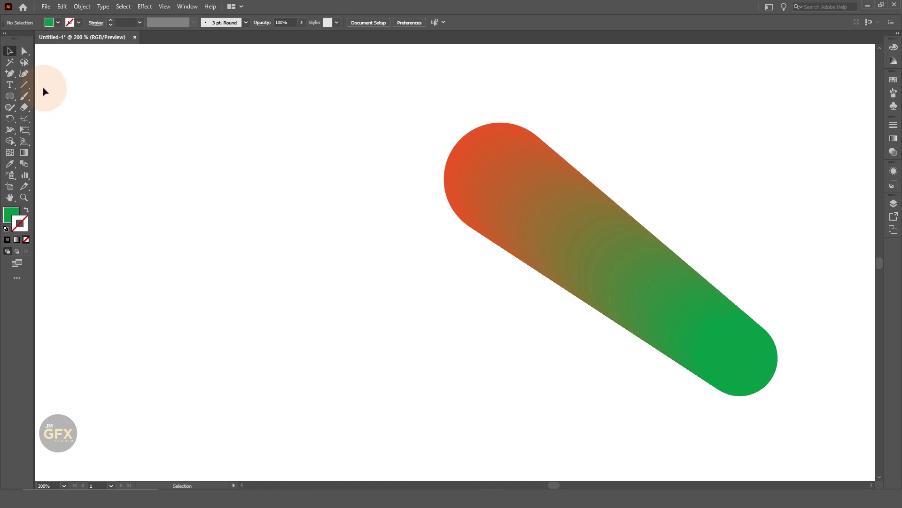
Draw a spiral left of the blend and give it a black stroke with no fill
left_click_drag(26, 86, 61, 107)
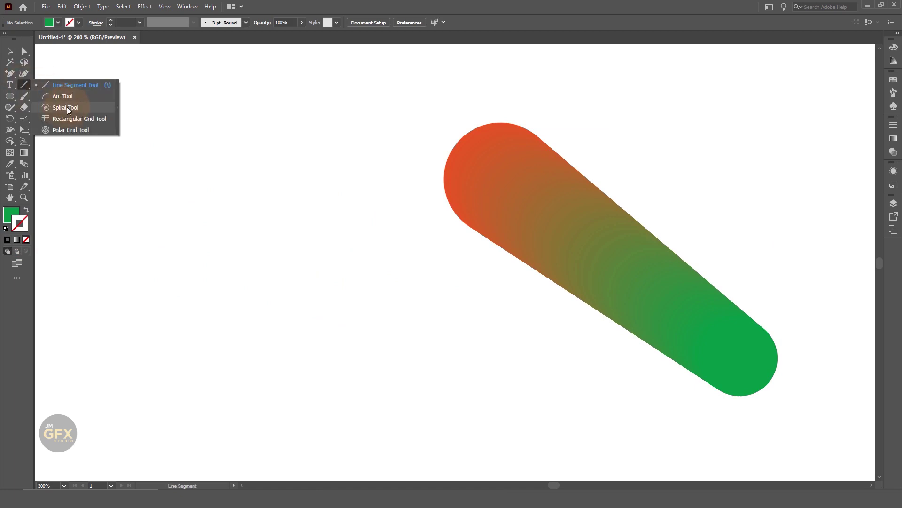
mouse_move(329, 221)
left_mouse_down()
mouse_move(270, 324)
mouse_move(227, 338)
mouse_move(229, 346)
left_mouse_up()
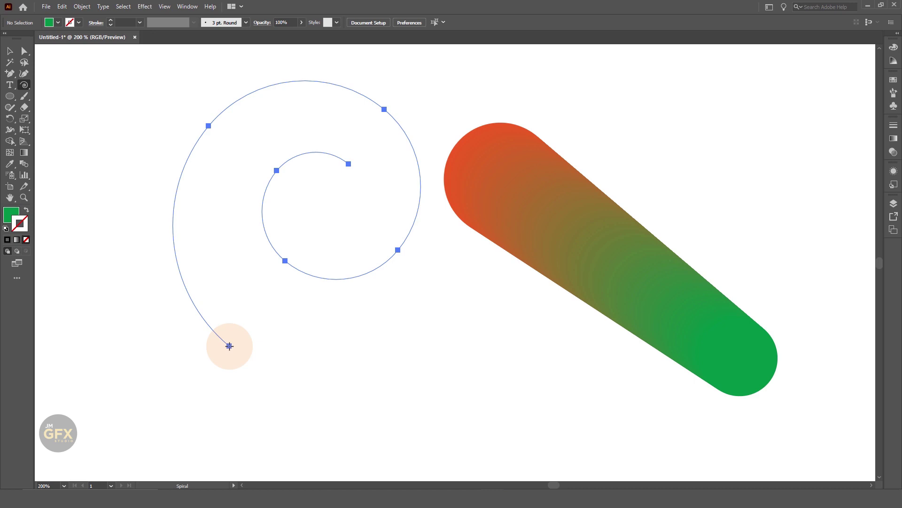
left_click(10, 51)
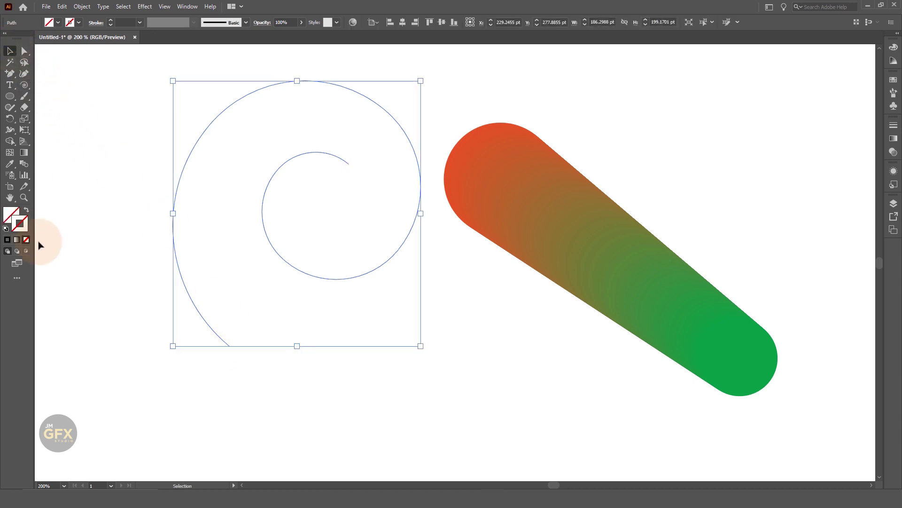
left_click(6, 229)
left_click(26, 240)
Nudge the spiral down-right and the blend up-right to separate them
left_click(278, 246)
left_click_drag(316, 278, 324, 319)
left_click(493, 386)
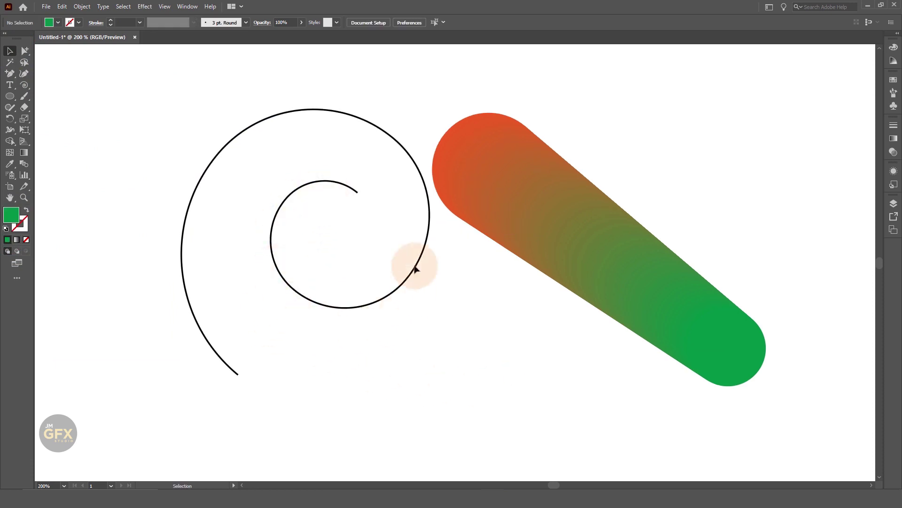
left_click_drag(587, 246, 607, 223)
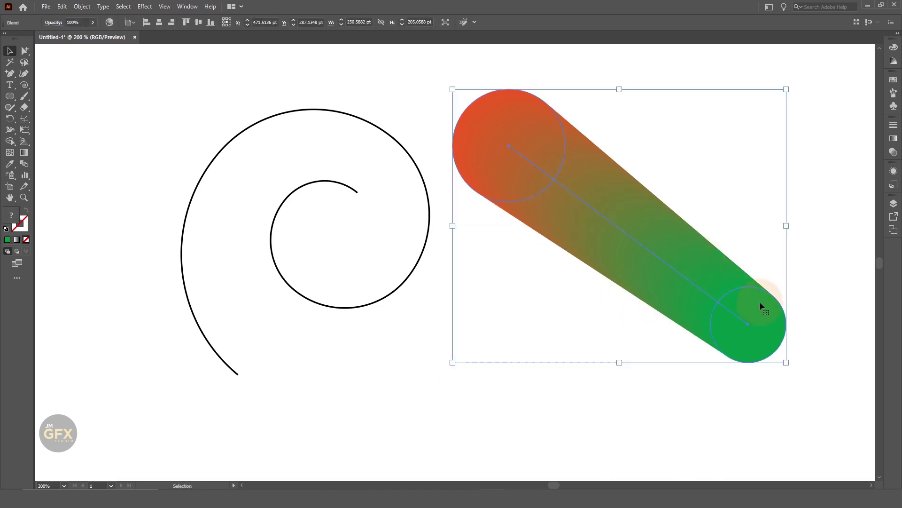
Inside the blend, shrink the green end circle to about 20 pt and the red start circle slightly
double_click(753, 312)
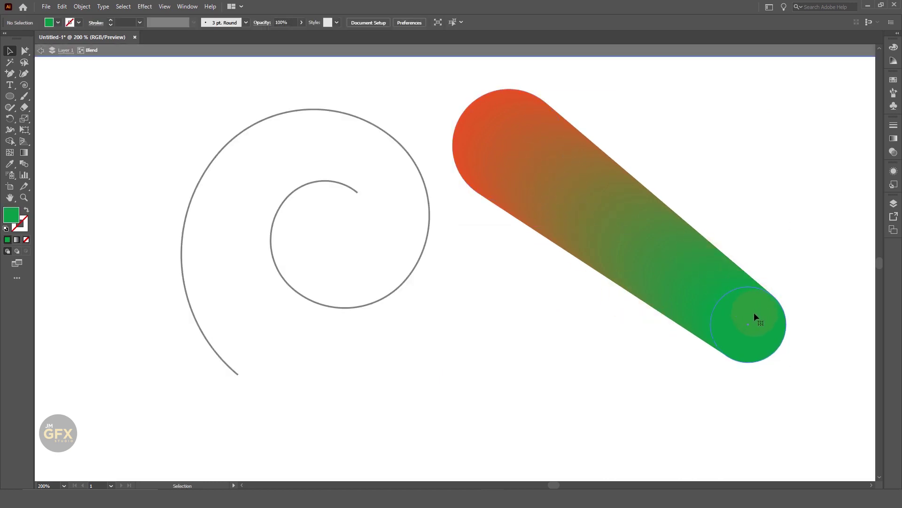
left_click(752, 312)
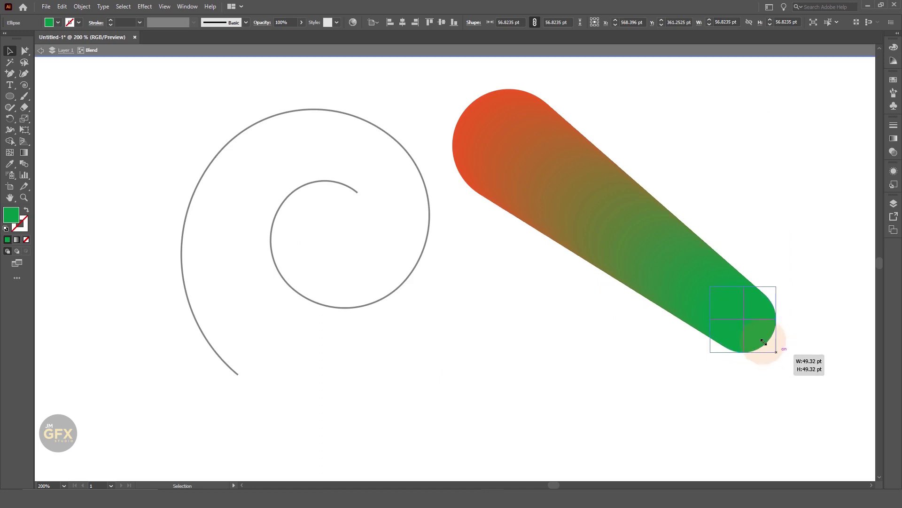
left_click_drag(786, 362, 737, 312)
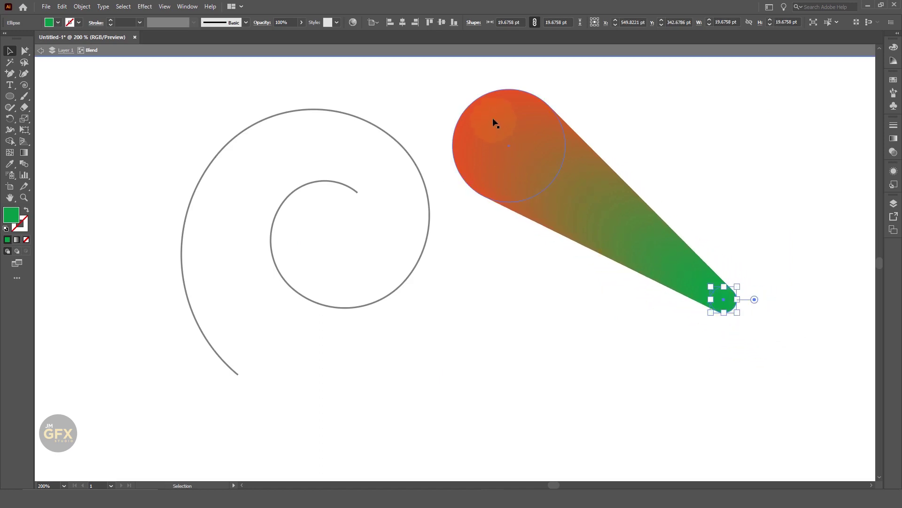
left_click_drag(566, 88, 542, 119)
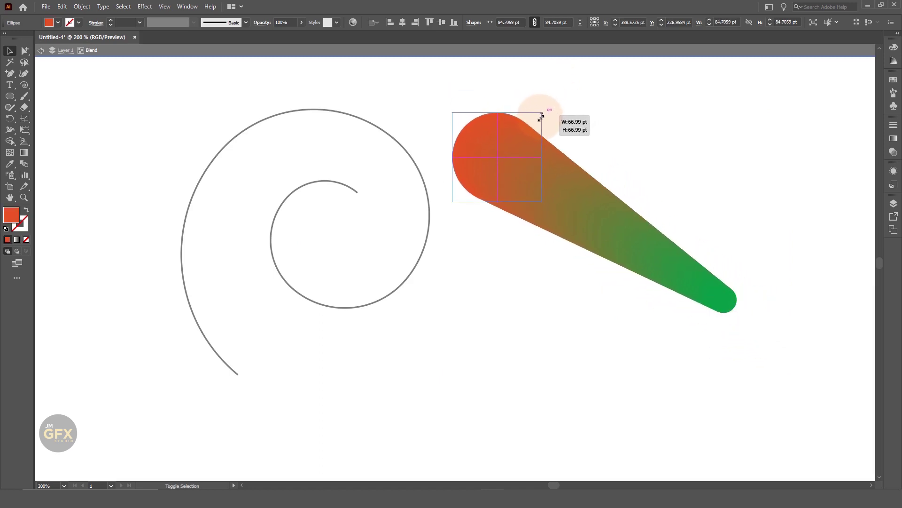
left_click(635, 147)
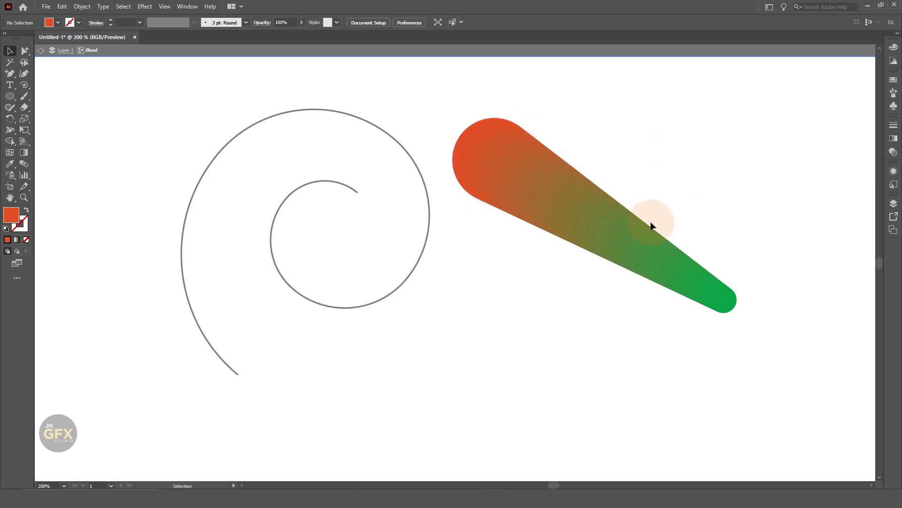
Reposition the blend right and down, exit isolation, and select both spiral and blend
left_click_drag(640, 254, 653, 265)
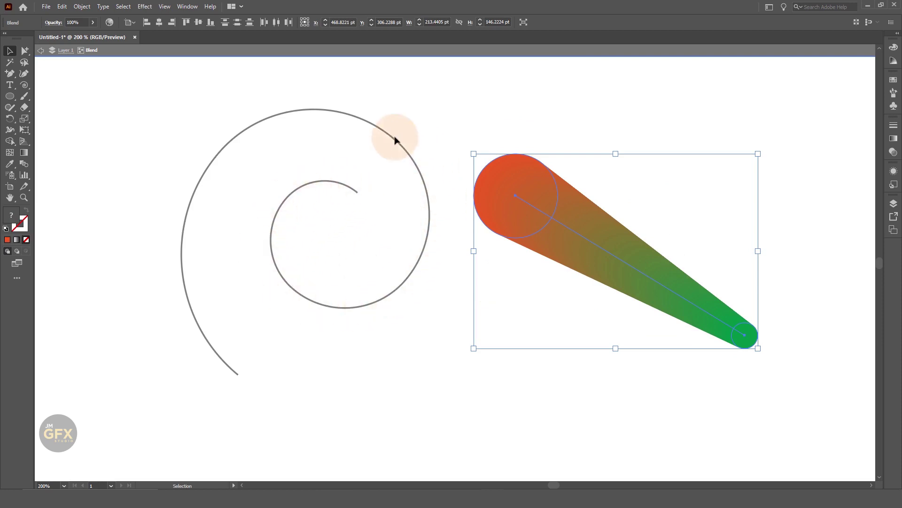
double_click(431, 396)
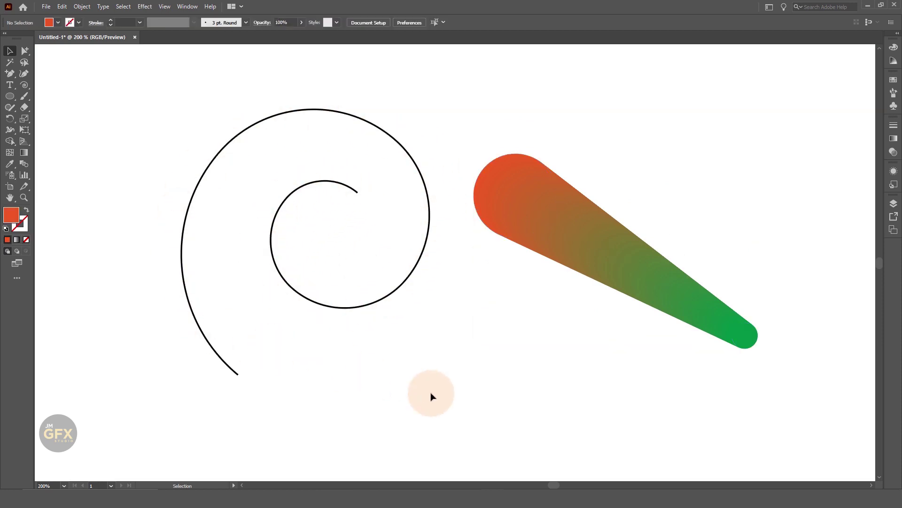
left_click_drag(584, 242, 614, 251)
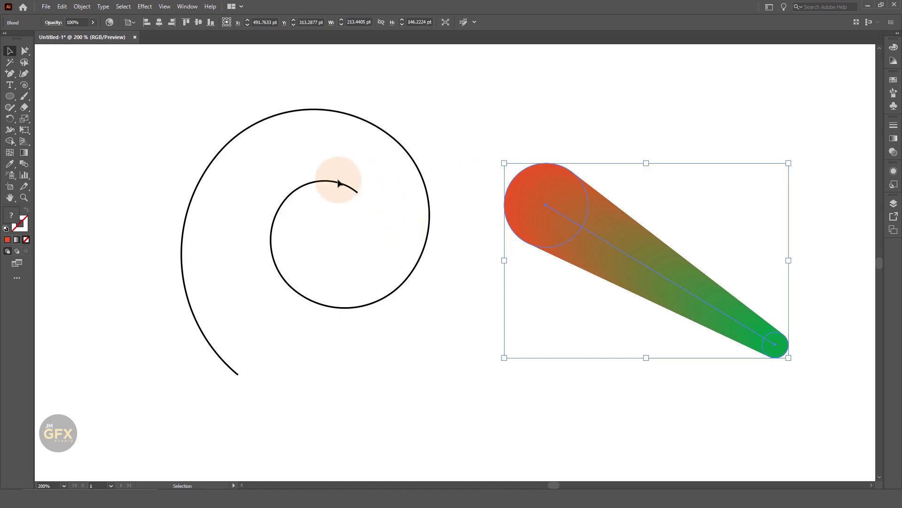
left_click(644, 387)
left_click_drag(664, 145, 269, 272)
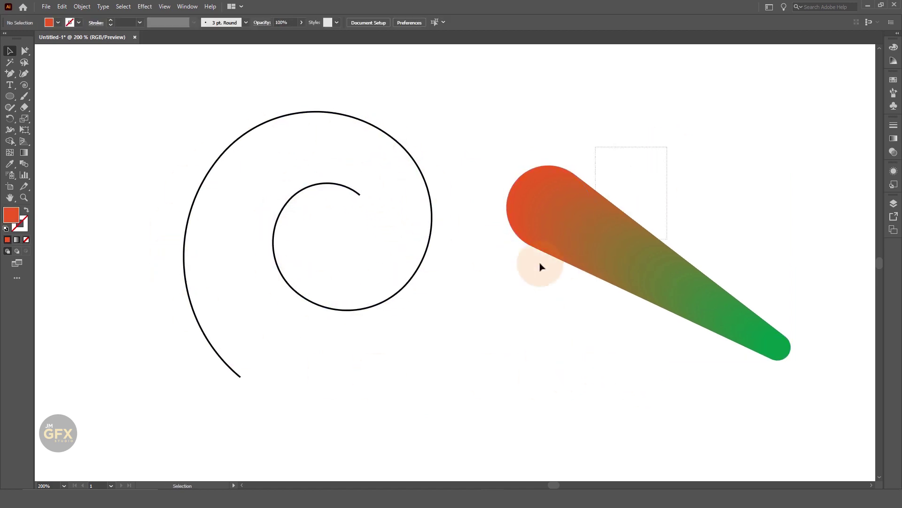
Use Object > Blend > Replace Spine so the blend follows the spiral
left_click(83, 8)
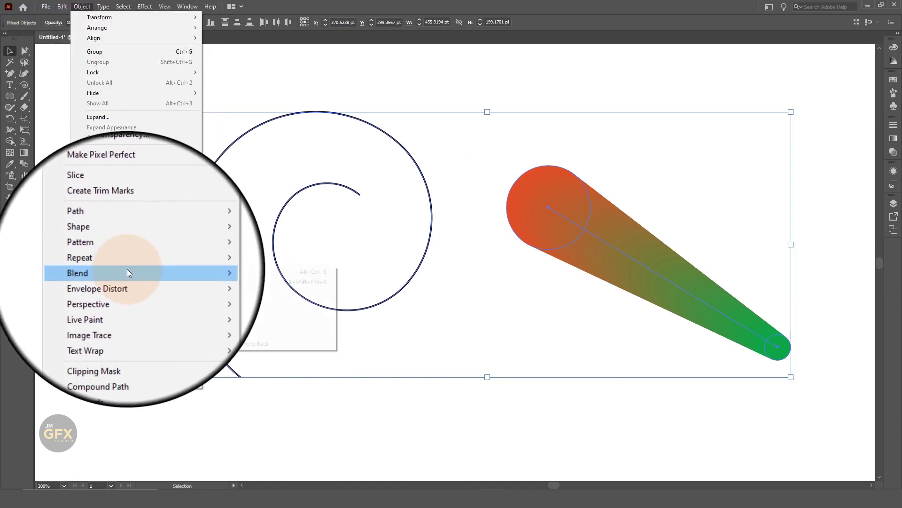
mouse_move(94, 272)
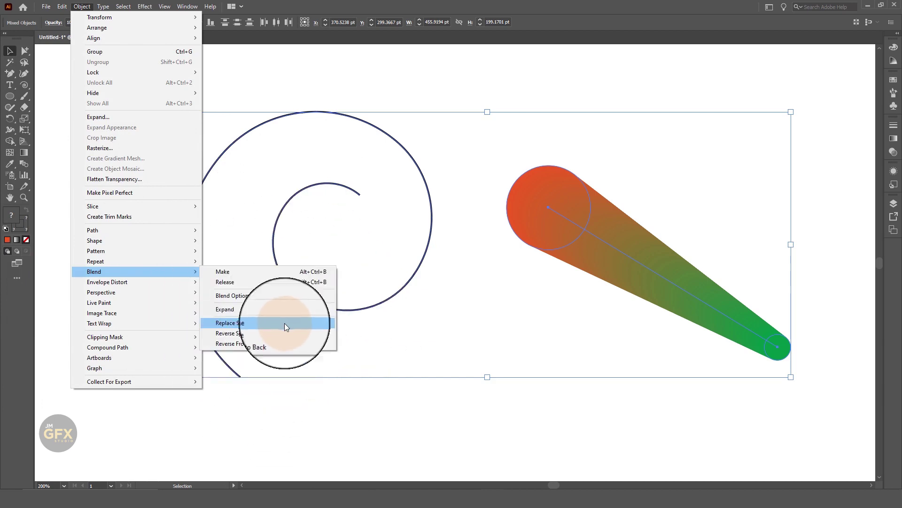
left_click(283, 317)
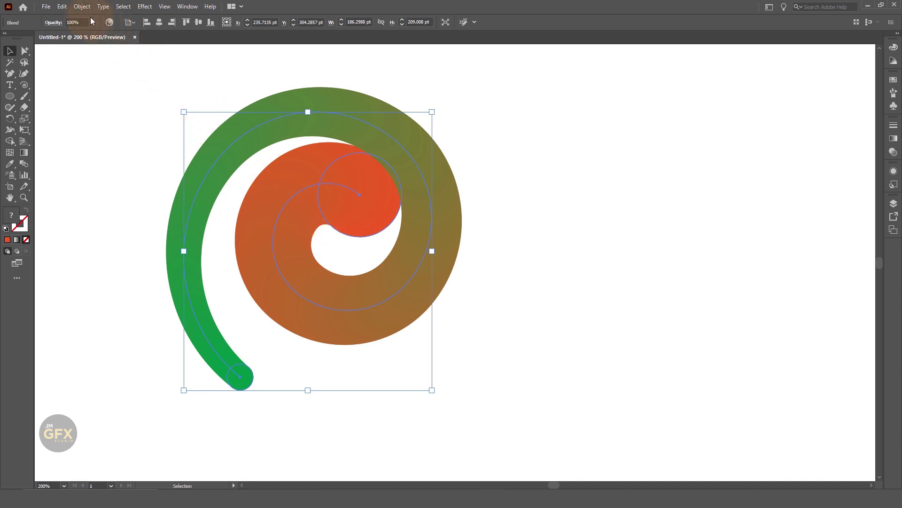
left_click(82, 6)
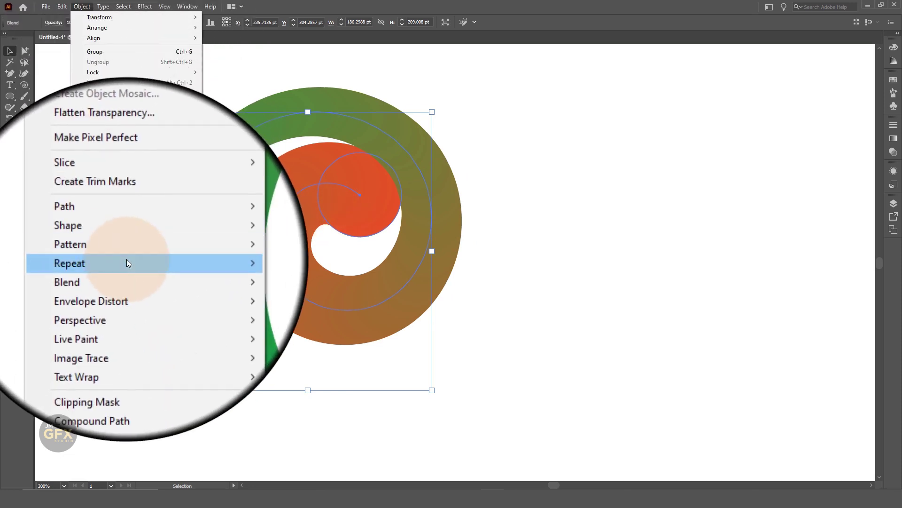
mouse_move(94, 272)
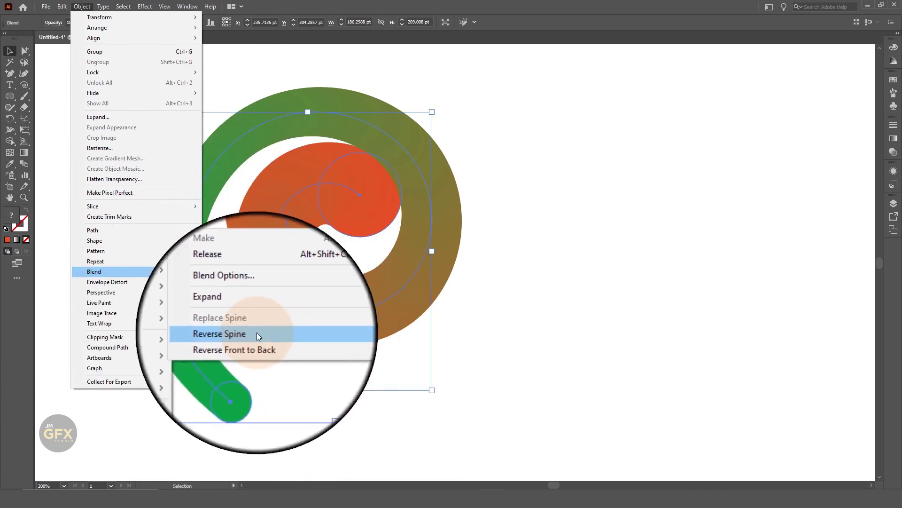
Apply Reverse Spine, placing green at the spiral's centre and orange-red at the outer tail
left_click(256, 332)
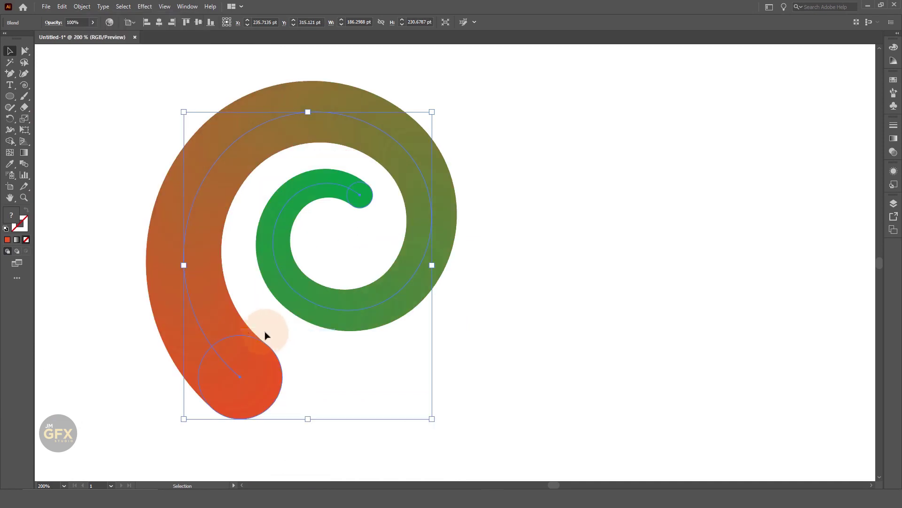
left_click(553, 281)
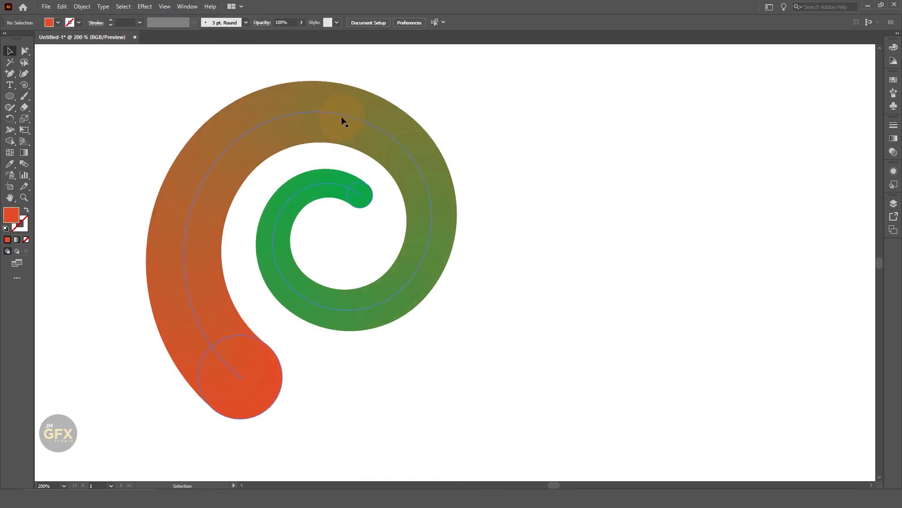
left_click(372, 207)
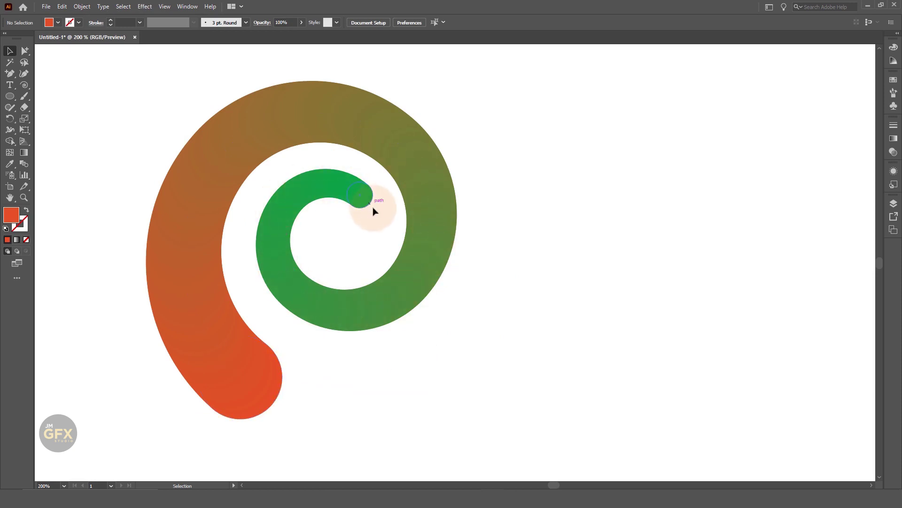
left_click(466, 281)
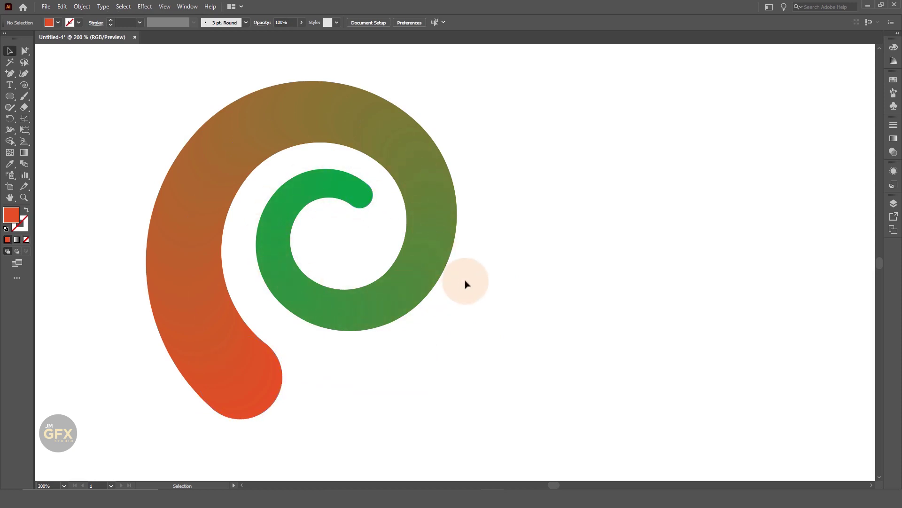
left_click(273, 355)
Swap fill and stroke on the red outer and green centre circles, making both outlined rings
left_click(265, 361)
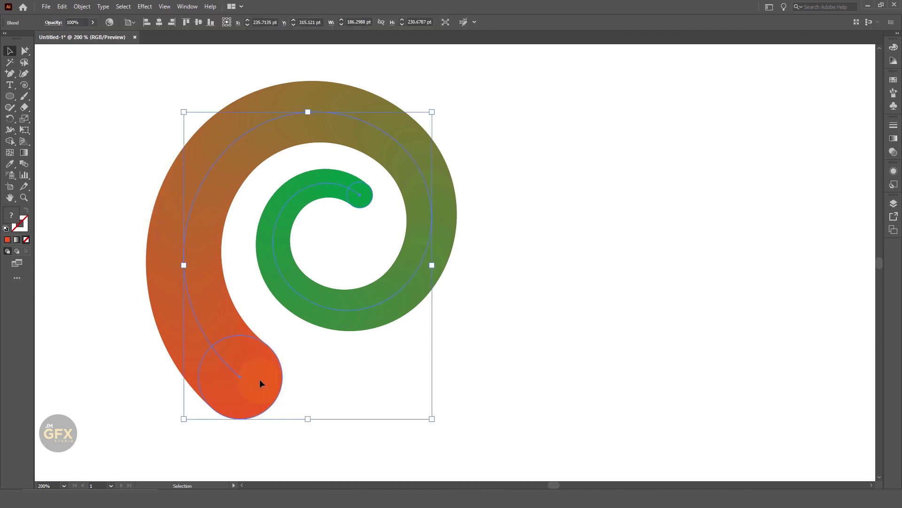
double_click(259, 380)
left_click(258, 377)
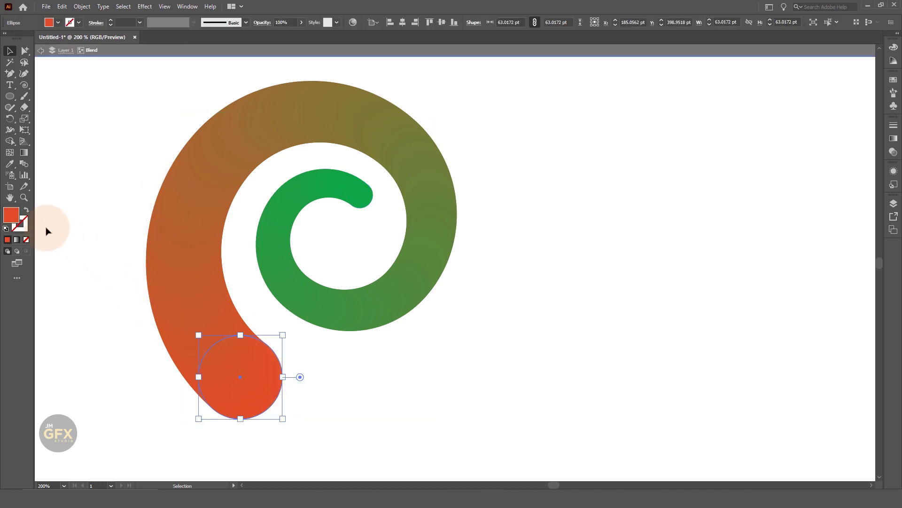
left_click(27, 209)
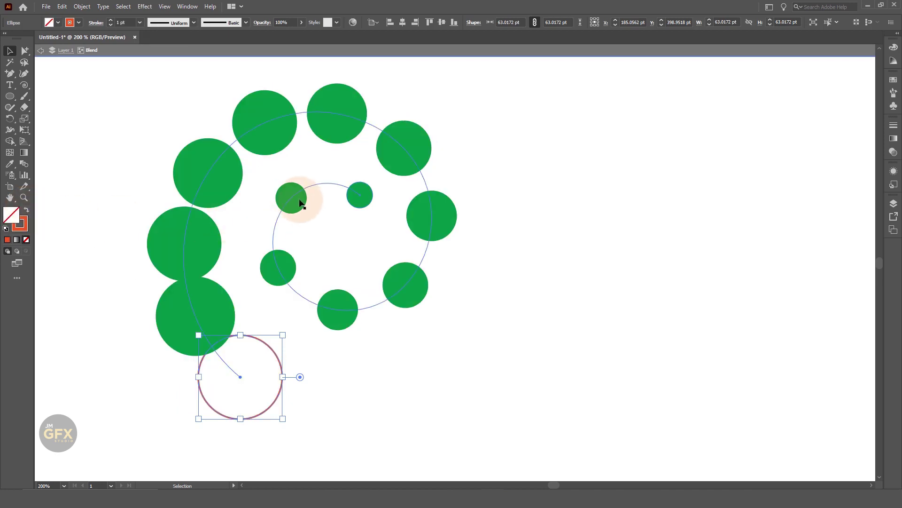
left_click(360, 195)
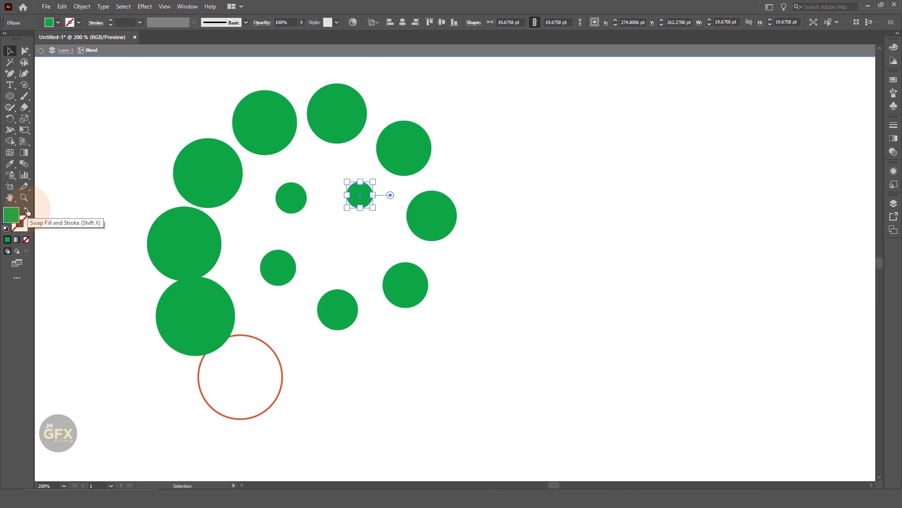
left_click(26, 209)
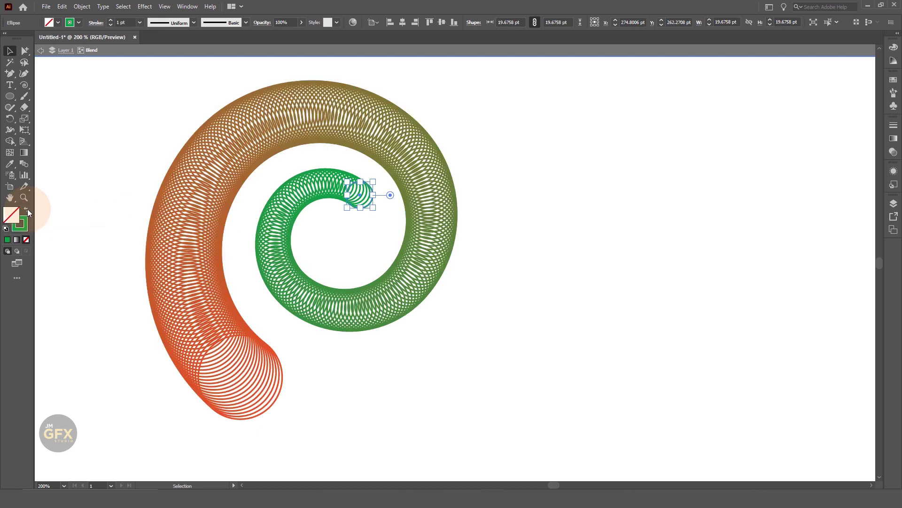
left_click(476, 302)
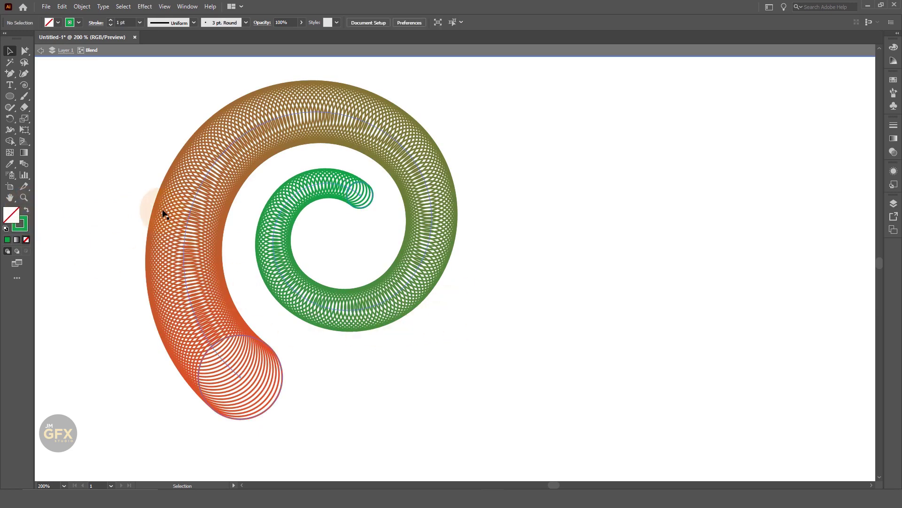
Exit isolation and set the spiral blend's Blend Options spacing to 50 Specified Steps
left_click(429, 182)
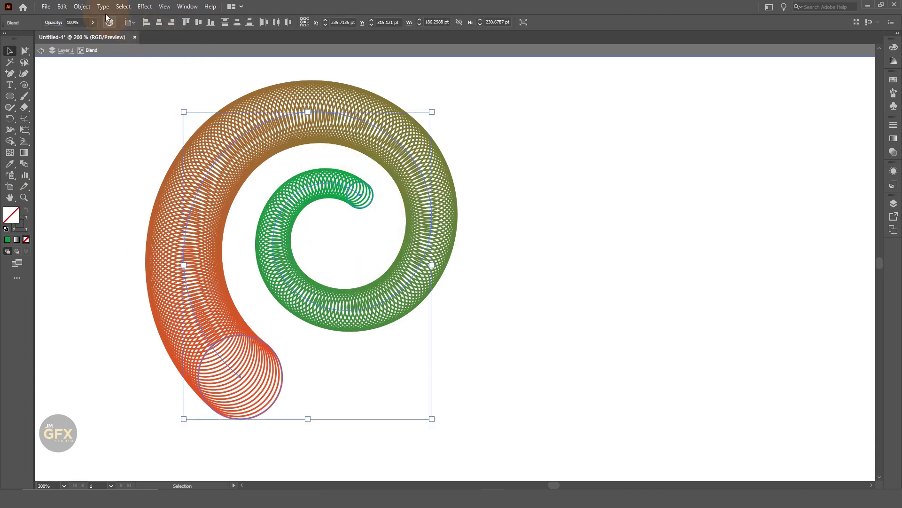
double_click(117, 139)
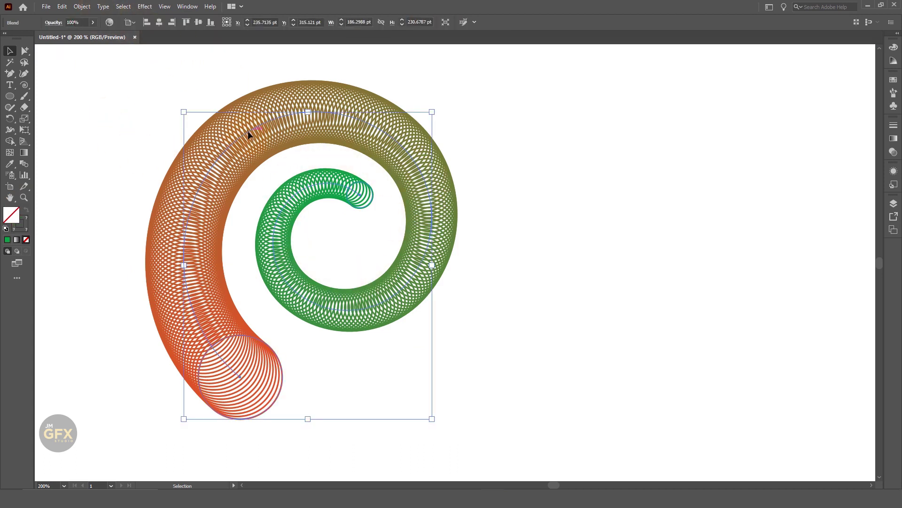
left_click(83, 7)
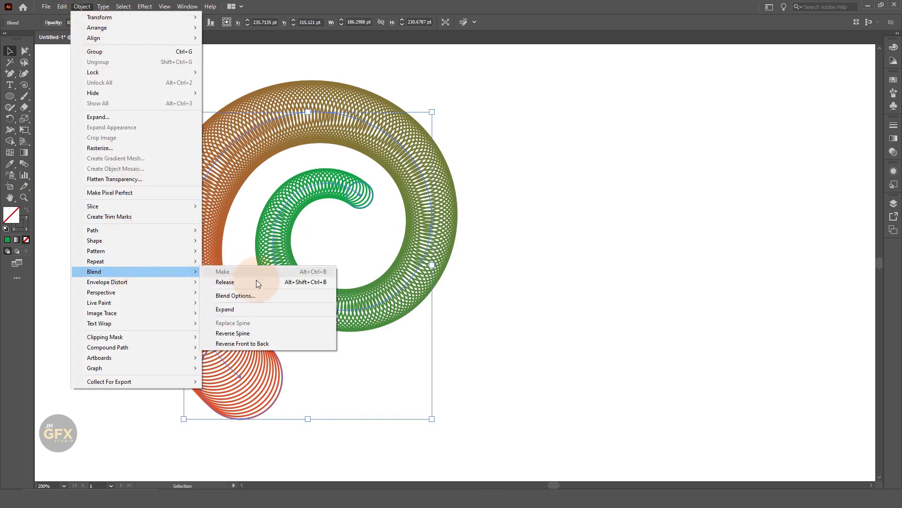
left_click(258, 295)
left_click(714, 117)
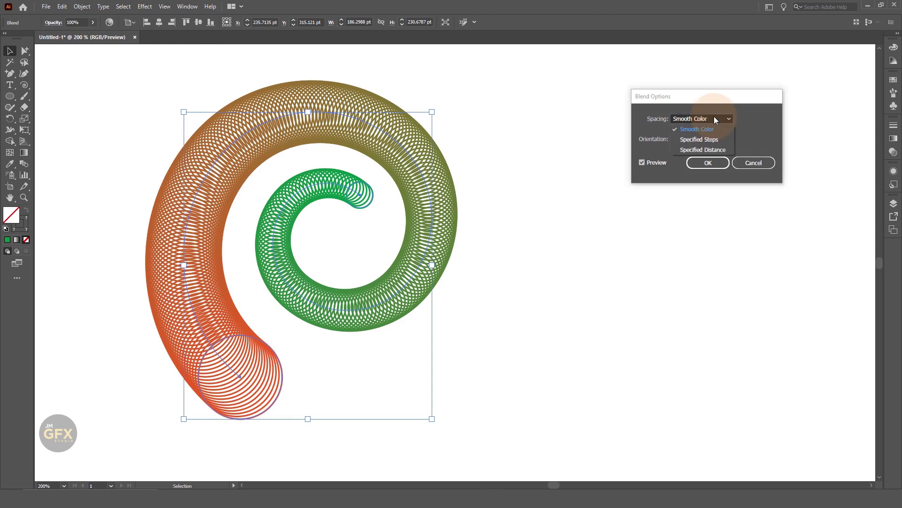
left_click(713, 139)
double_click(750, 118)
type("50")
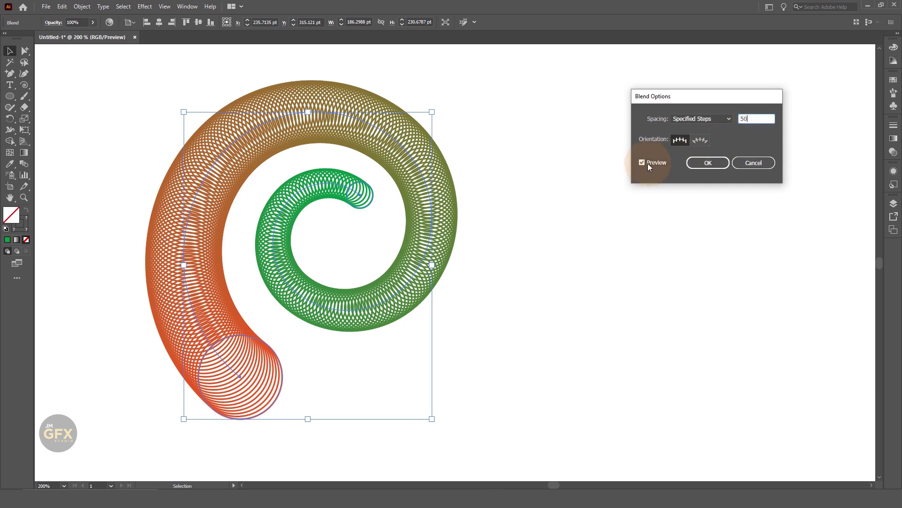
key("Tab")
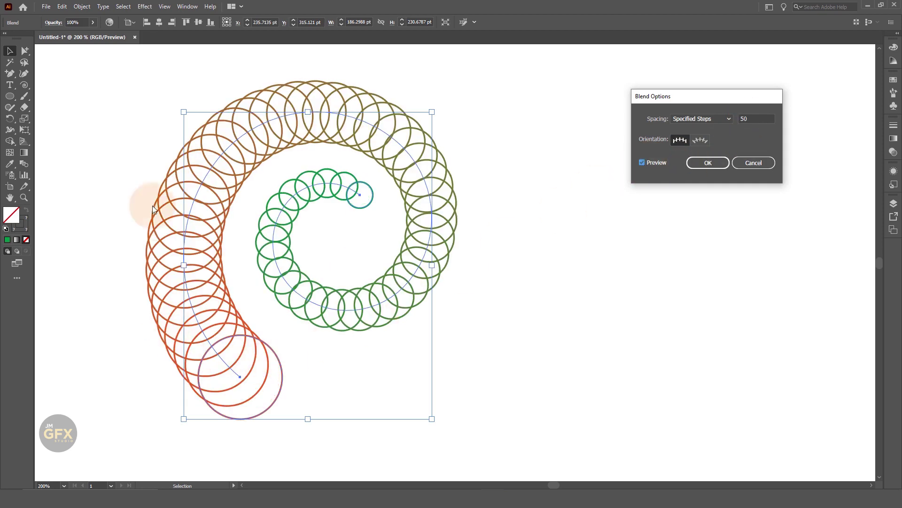
left_click(707, 163)
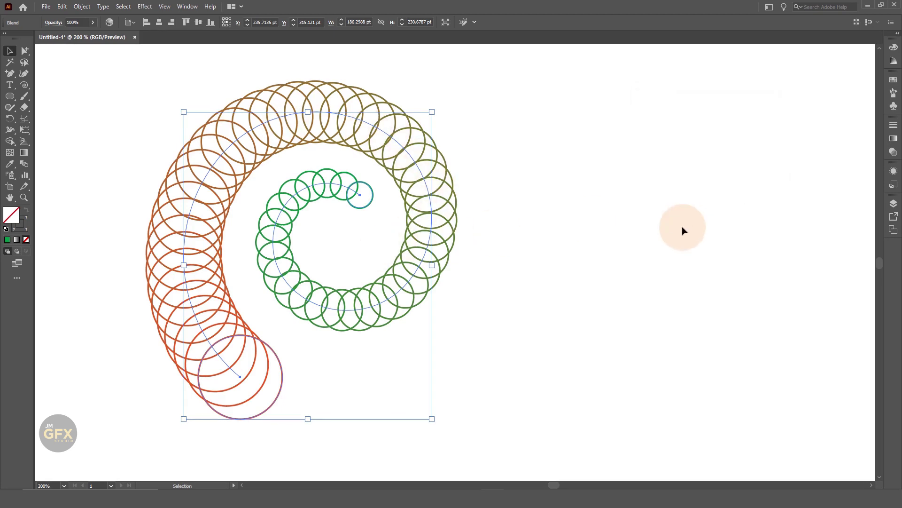
left_click(677, 228)
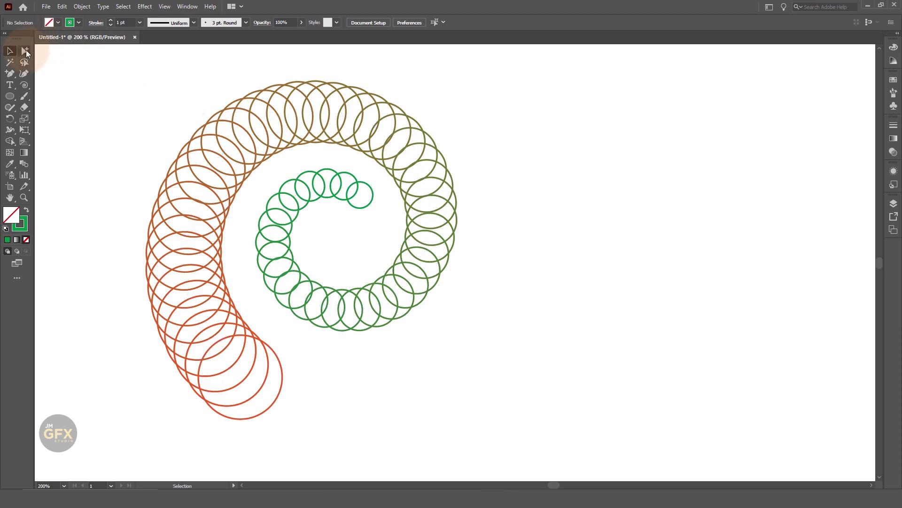
With Direct Selection, drag a spine anchor and its handle to reshape the blend's curve
left_click_drag(27, 51, 72, 50)
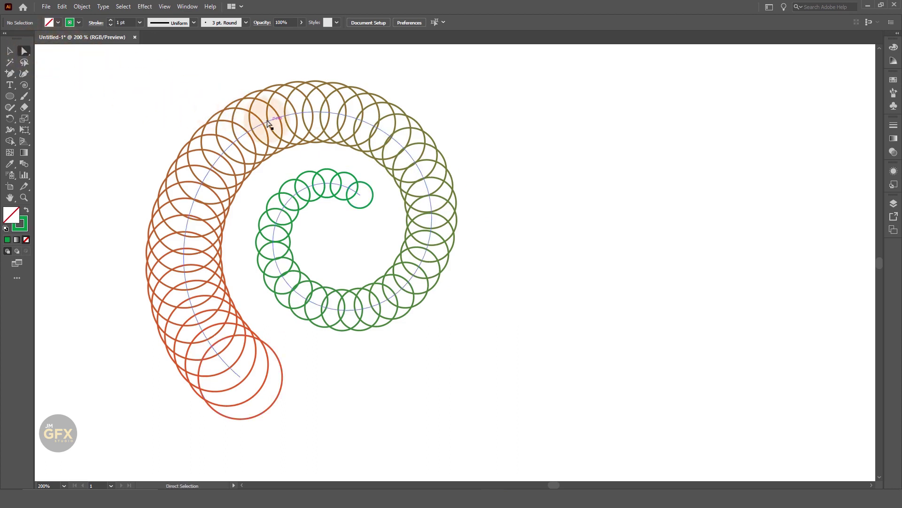
left_click(268, 123)
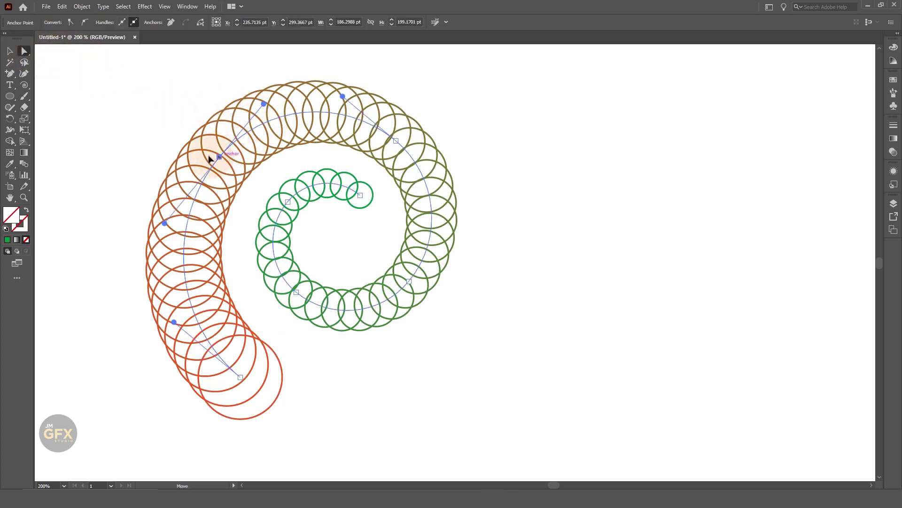
left_click_drag(210, 159, 189, 157)
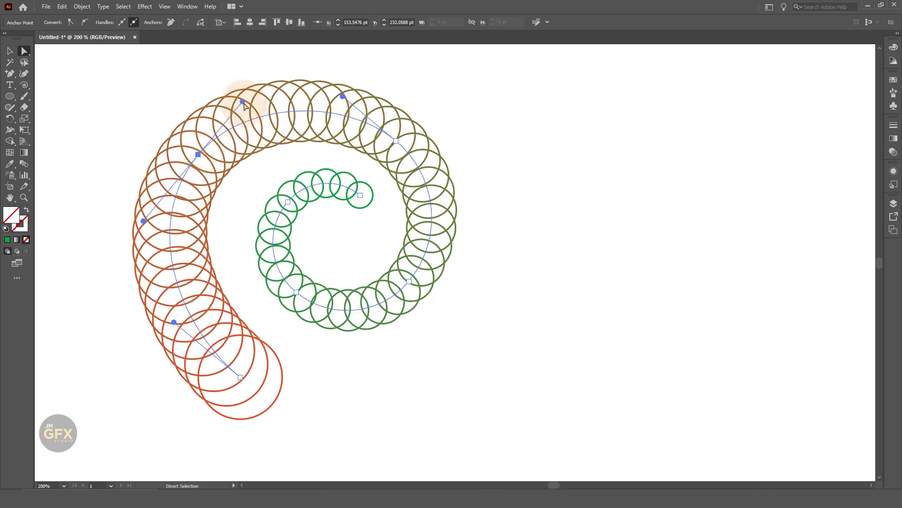
left_click_drag(240, 101, 231, 93)
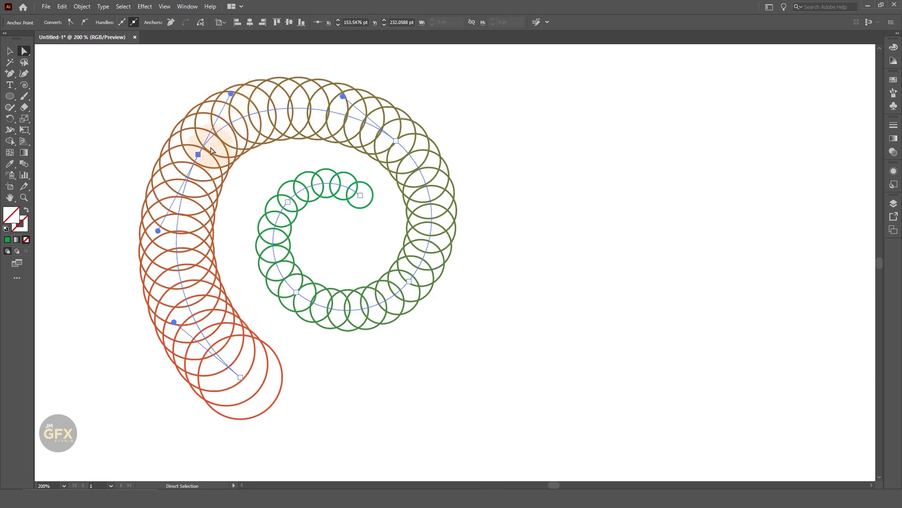
left_click_drag(201, 155, 210, 176)
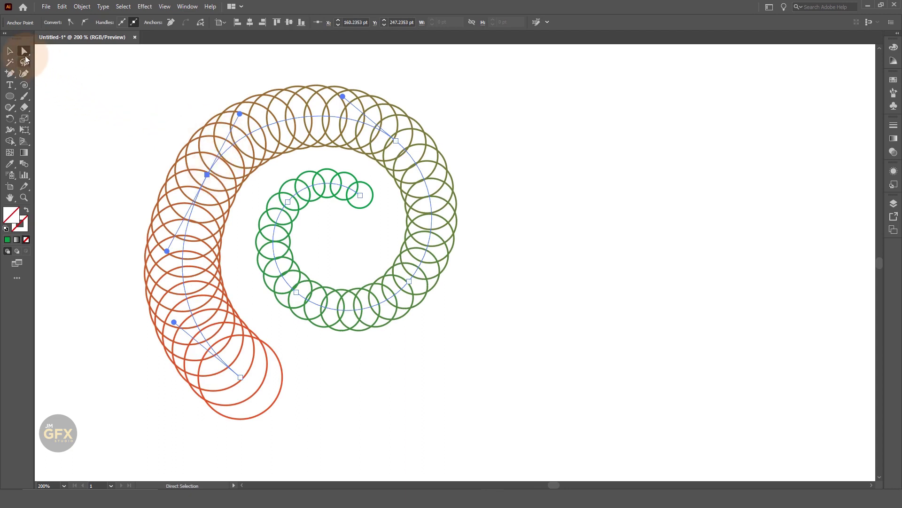
Select the whole spiral blend and delete it
left_click(10, 51)
left_click(445, 183)
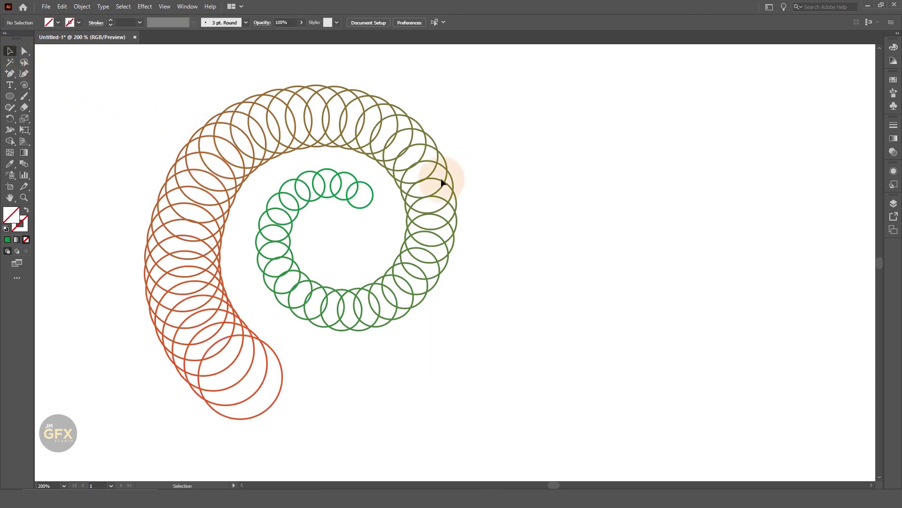
key("Delete")
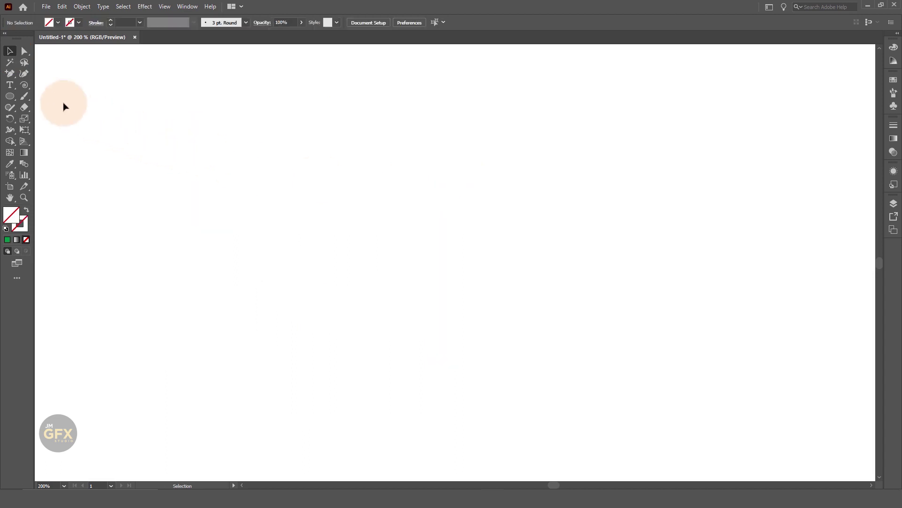
Draw a circle and a five-point star with white fill and black stroke, then shift both up-left
left_click(10, 96)
left_click_drag(353, 128, 436, 211)
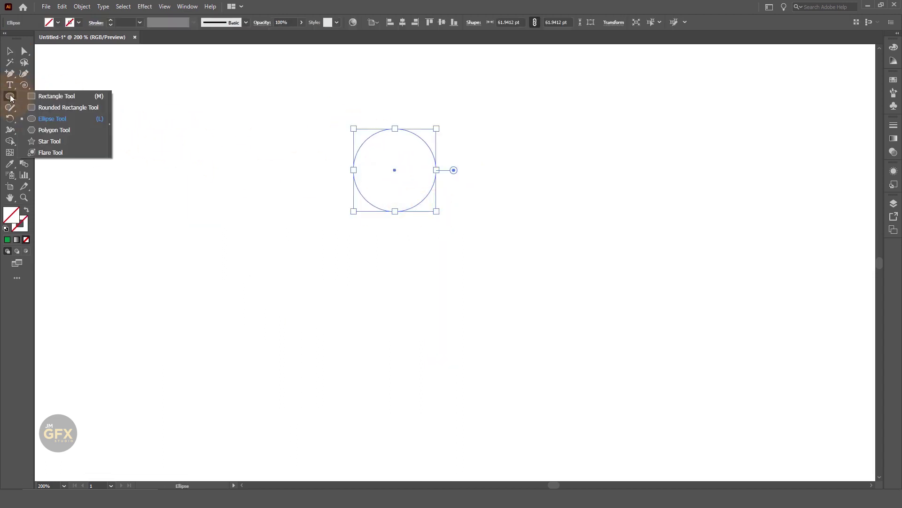
left_click_drag(10, 98, 47, 139)
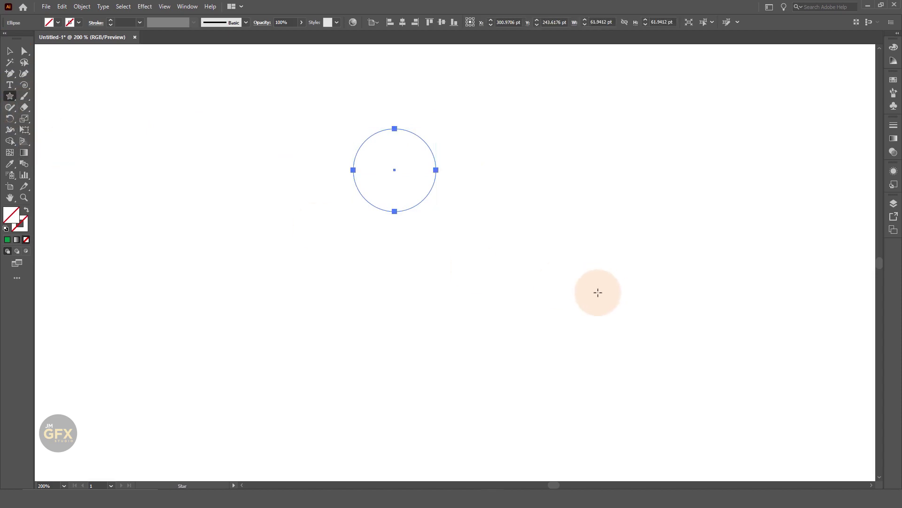
left_click_drag(590, 282, 636, 343)
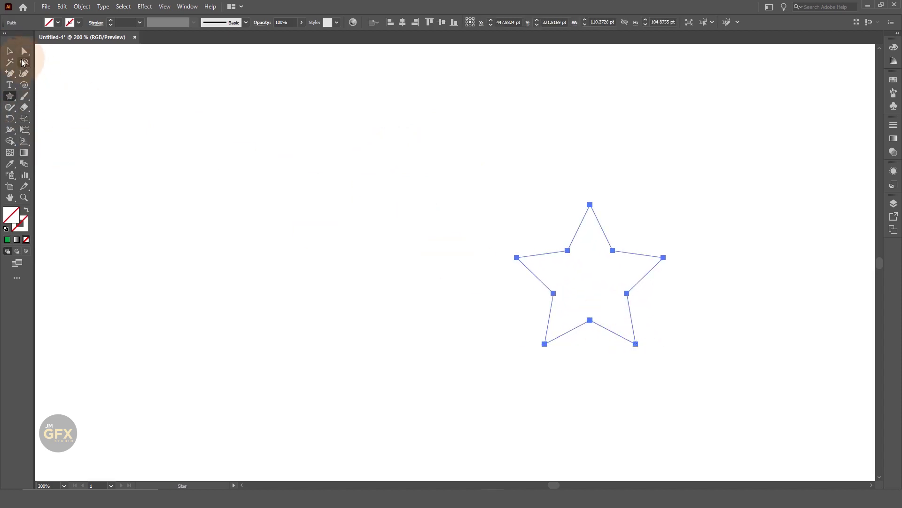
left_click(10, 51)
left_click_drag(255, 127, 658, 309)
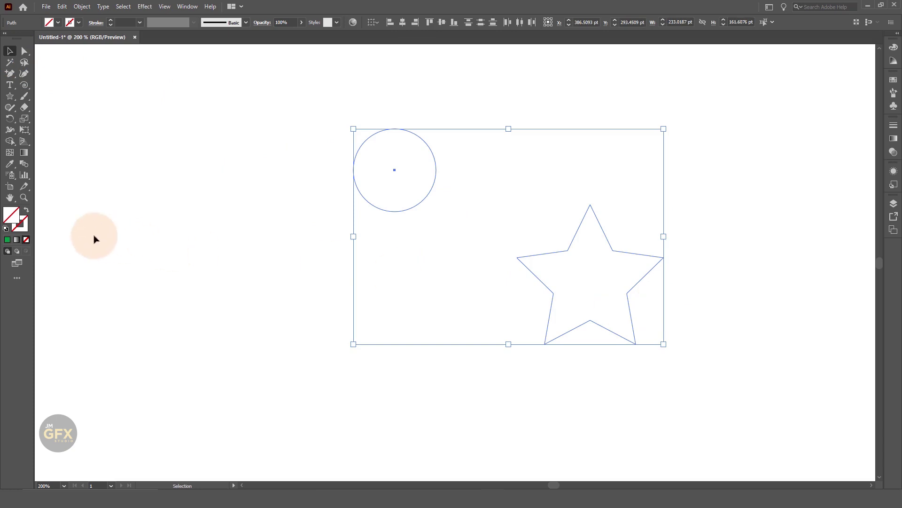
left_click(6, 229)
left_click(175, 221)
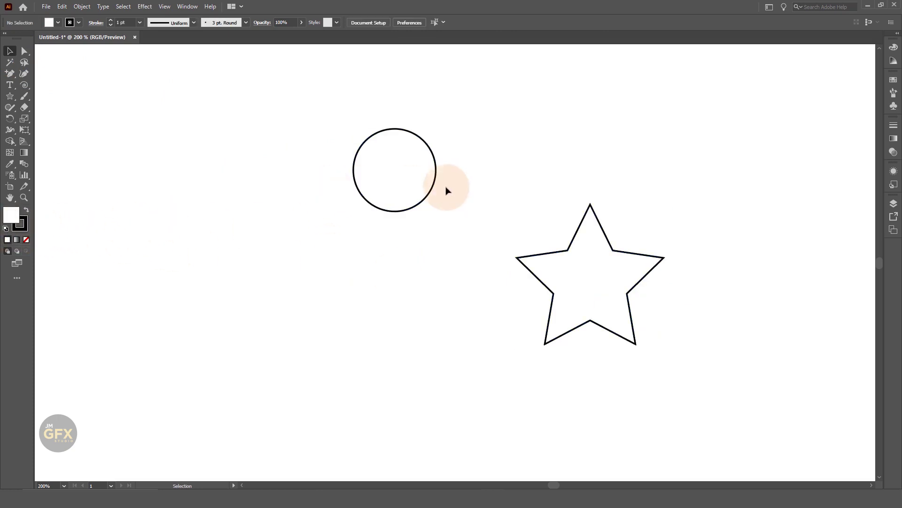
key("ctrl+a")
left_click_drag(591, 306, 534, 294)
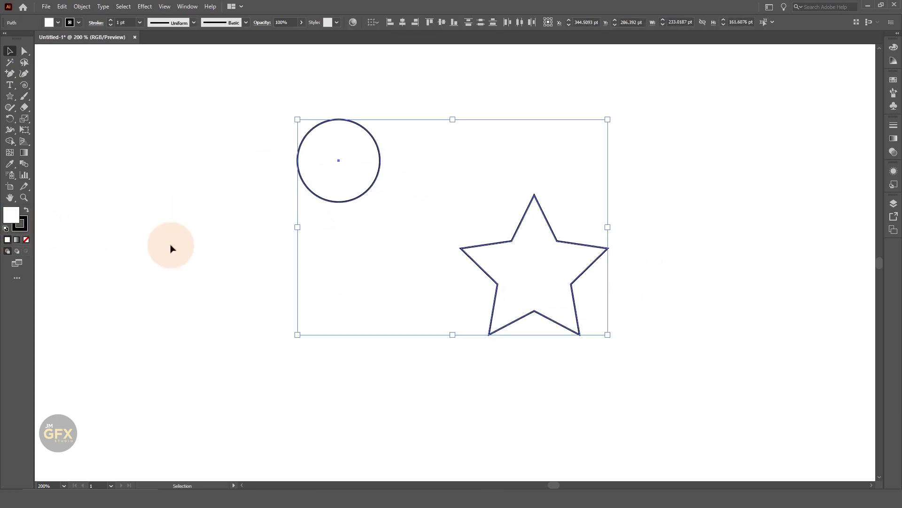
Blend the circle into the star and select the resulting blend
left_click(24, 163)
left_click(319, 153)
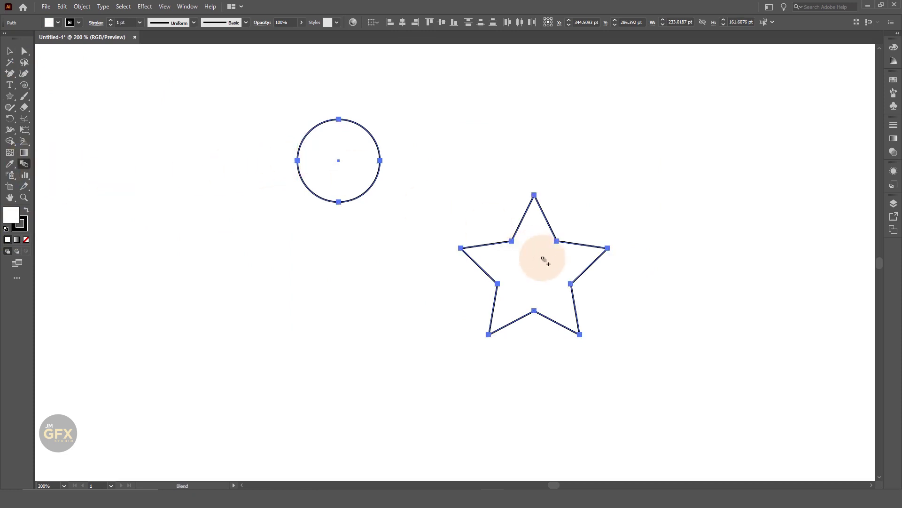
left_click(540, 260)
left_click(10, 52)
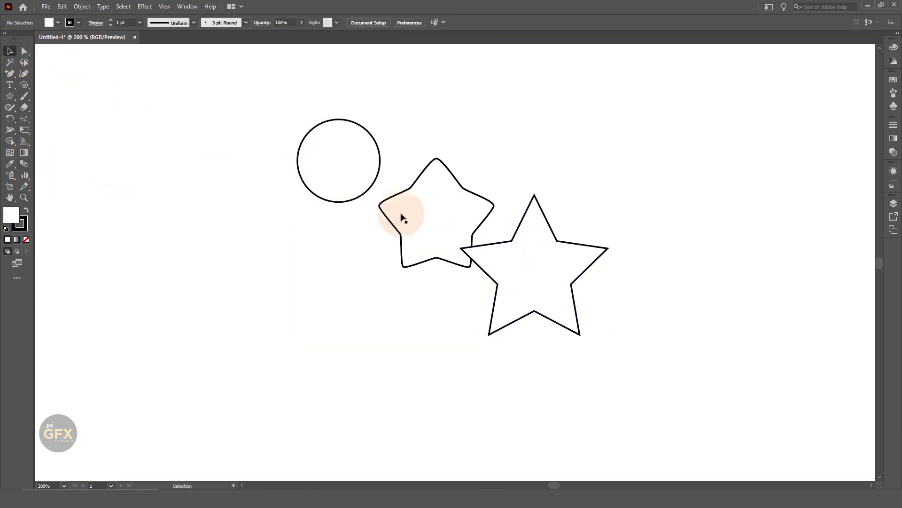
left_click(460, 215)
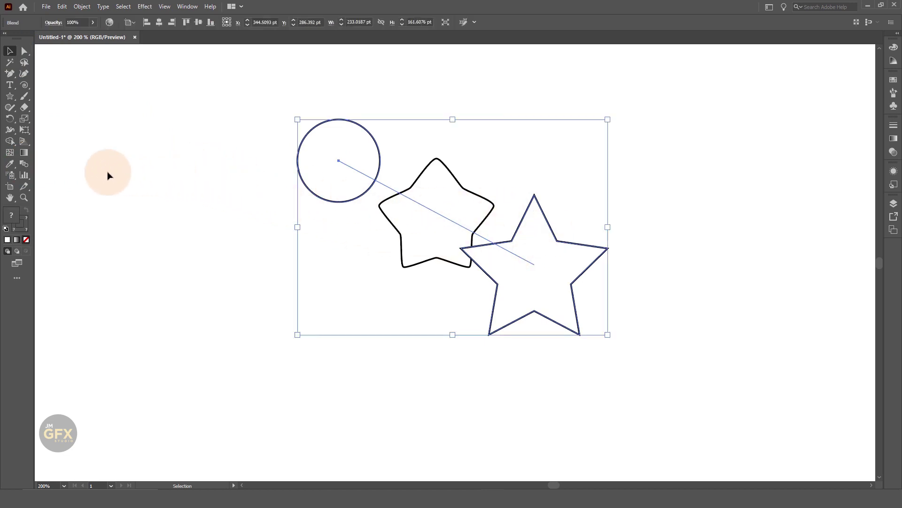
Set the circle-to-star Blend Options to 5 Specified Steps, then nudge the blend right and down
double_click(23, 164)
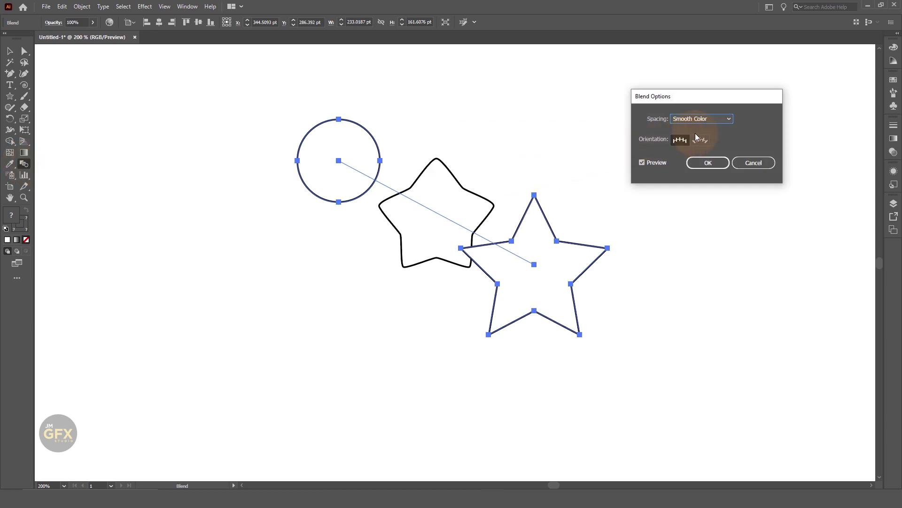
left_click(728, 119)
left_click(702, 137)
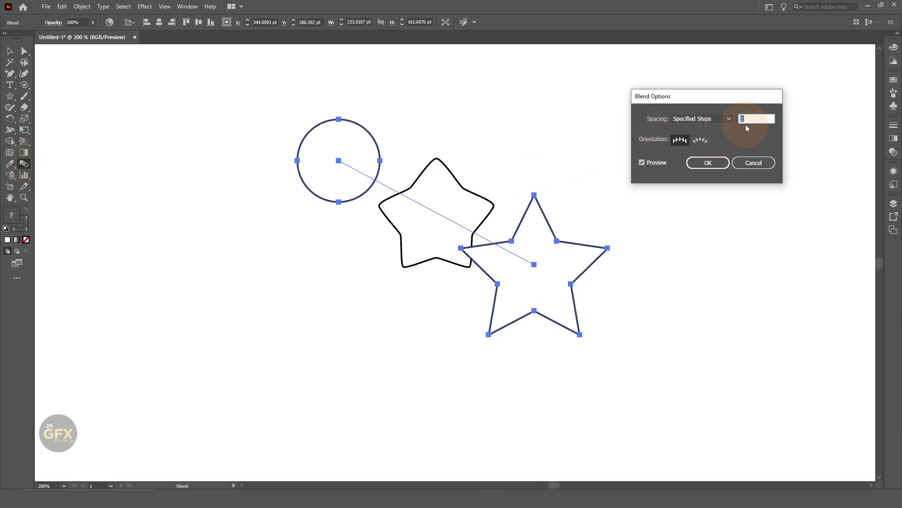
type("5")
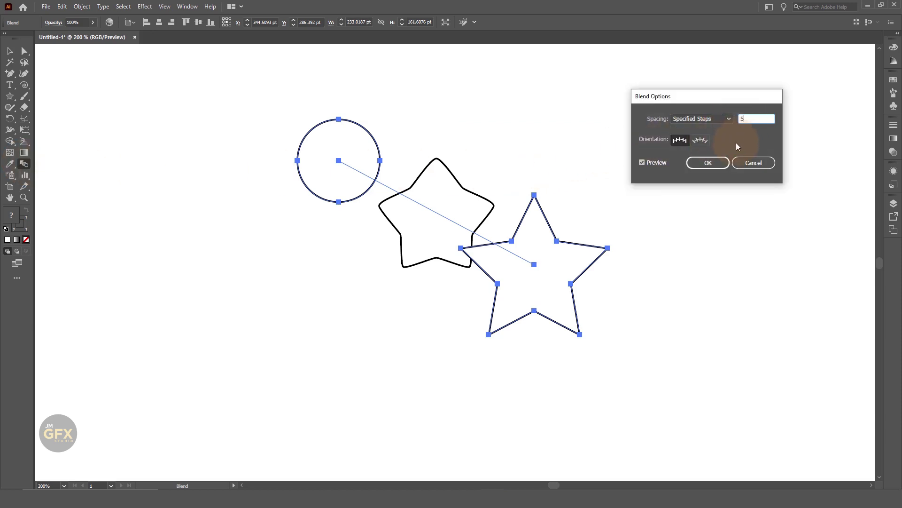
left_click(708, 163)
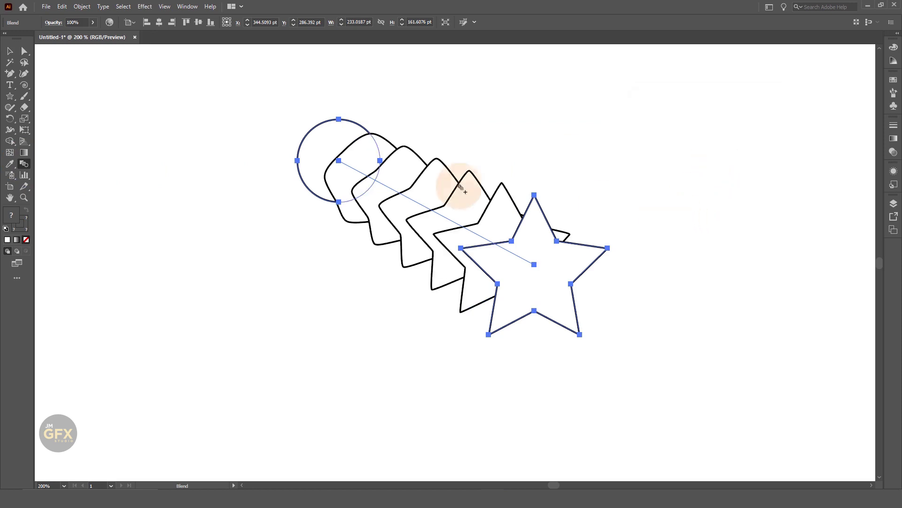
left_click(10, 51)
left_click(97, 106)
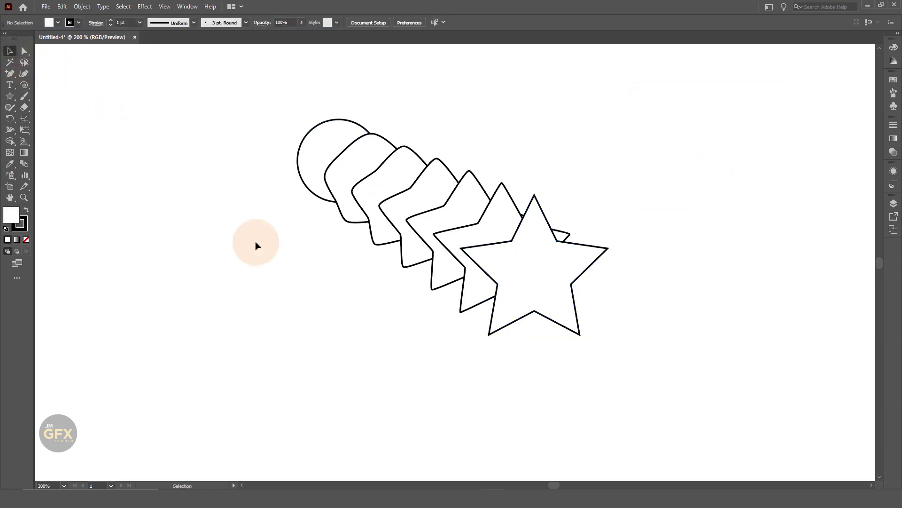
left_click_drag(546, 270, 553, 285)
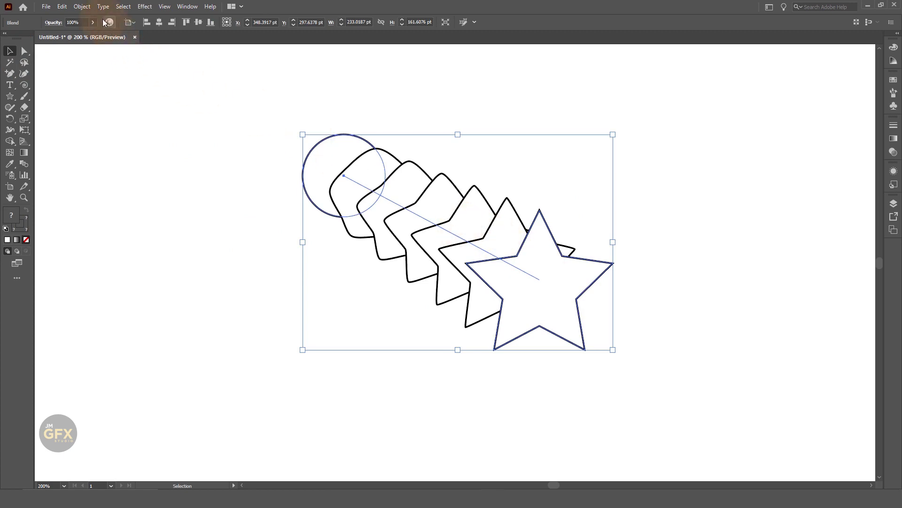
Expand the circle-to-star blend, reposition it, and ungroup it into separate shapes
left_click(81, 6)
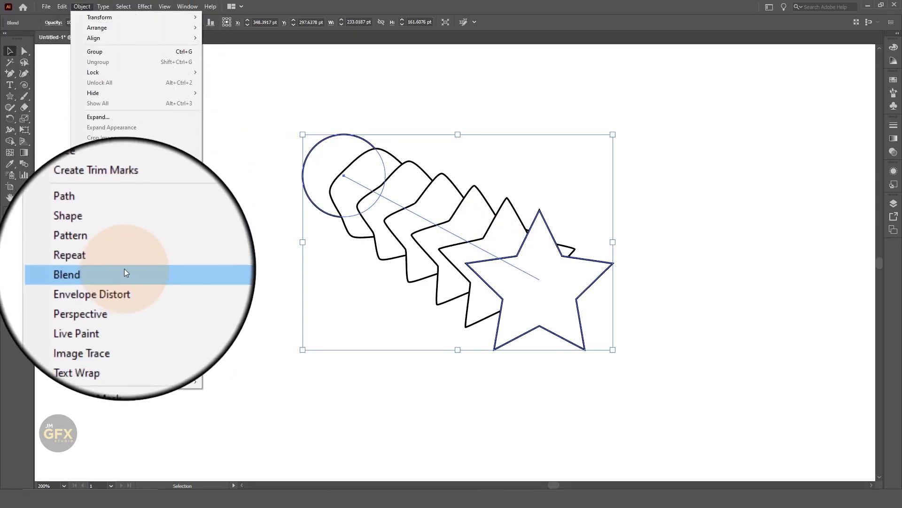
mouse_move(94, 271)
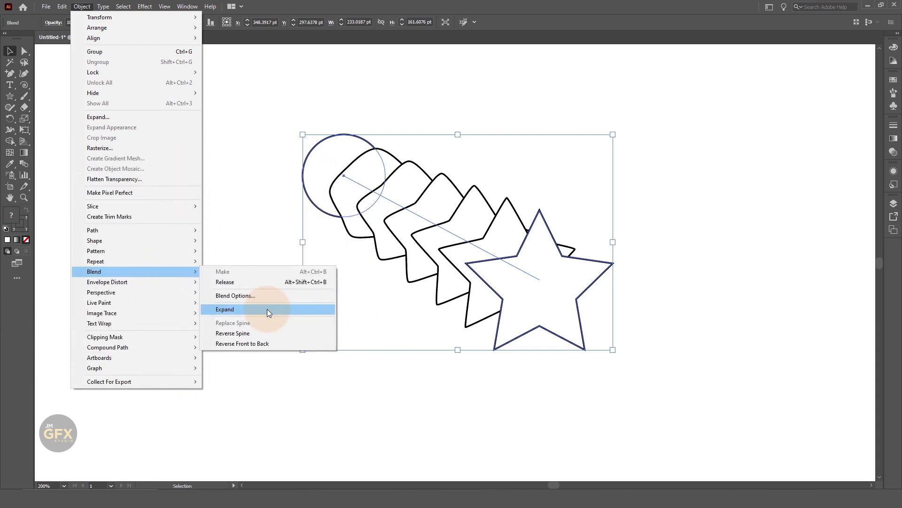
left_click(267, 313)
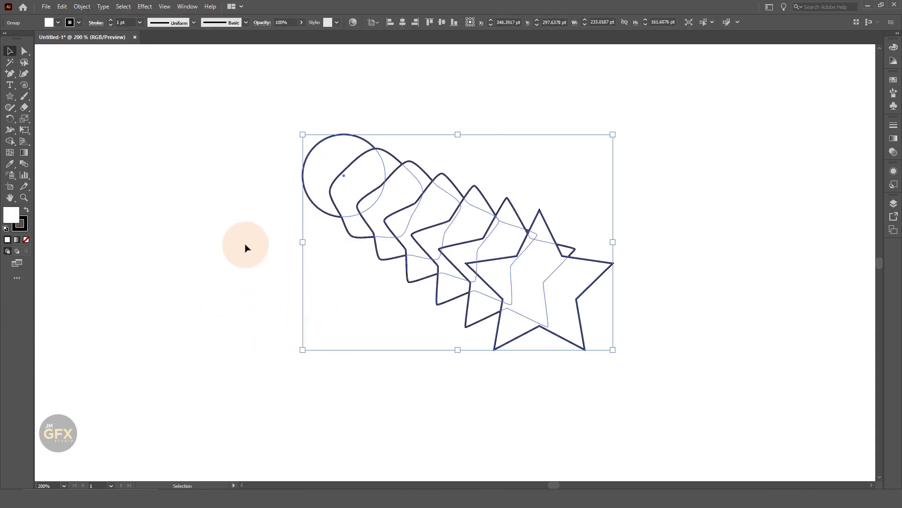
left_click(233, 221)
left_click_drag(516, 276, 544, 287)
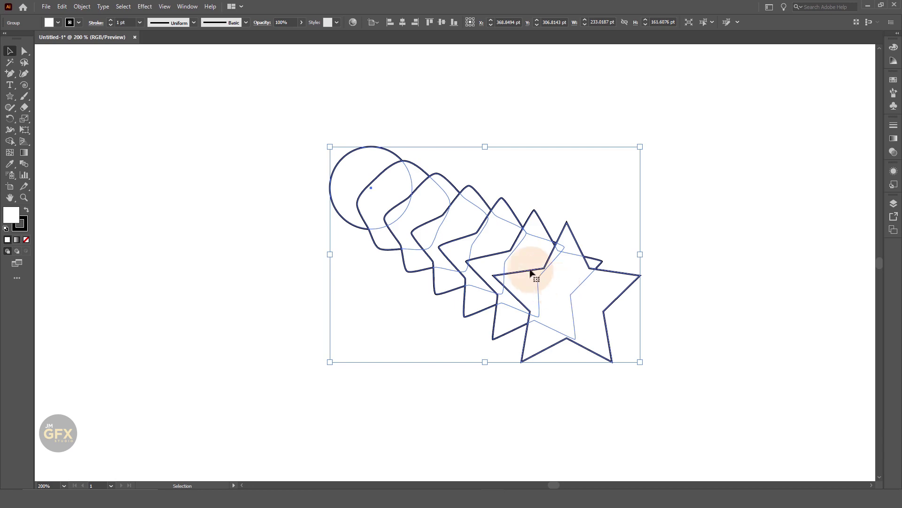
mouse_move(465, 249)
left_mouse_down()
mouse_move(450, 245)
mouse_move(536, 268)
left_mouse_up()
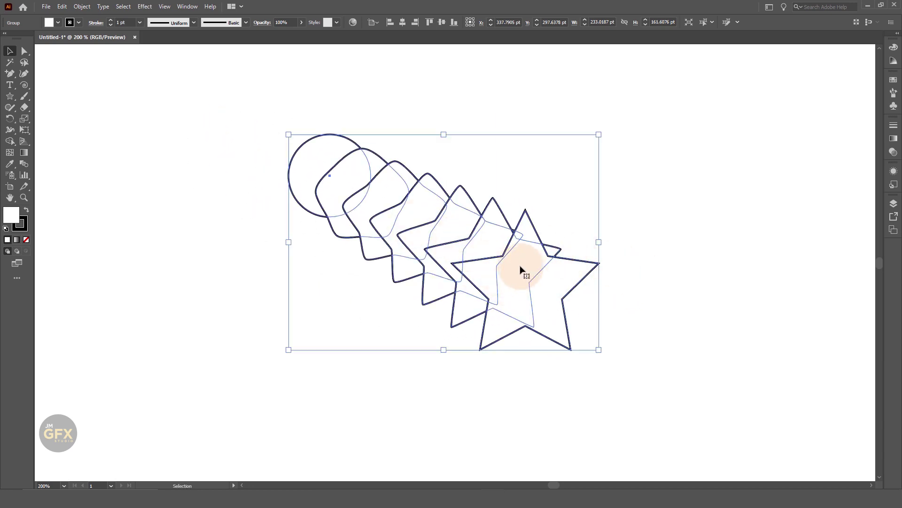
right_click(487, 244)
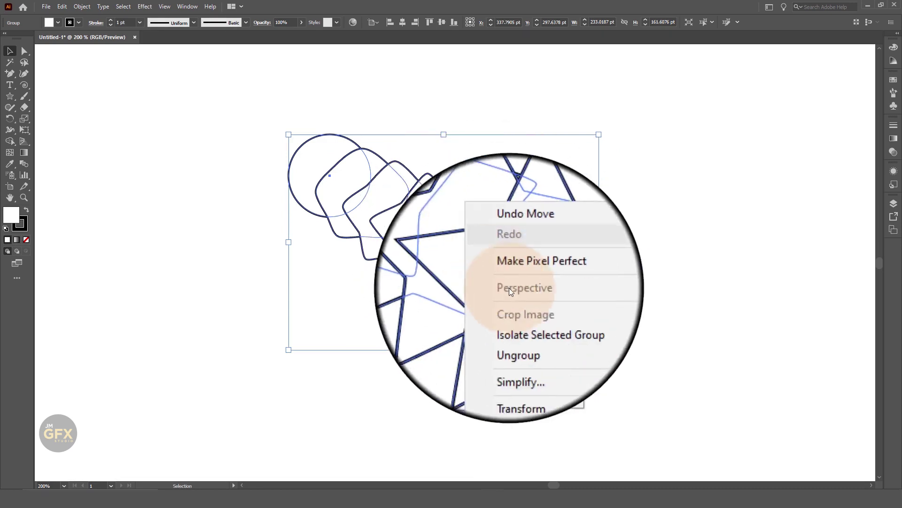
left_click(527, 325)
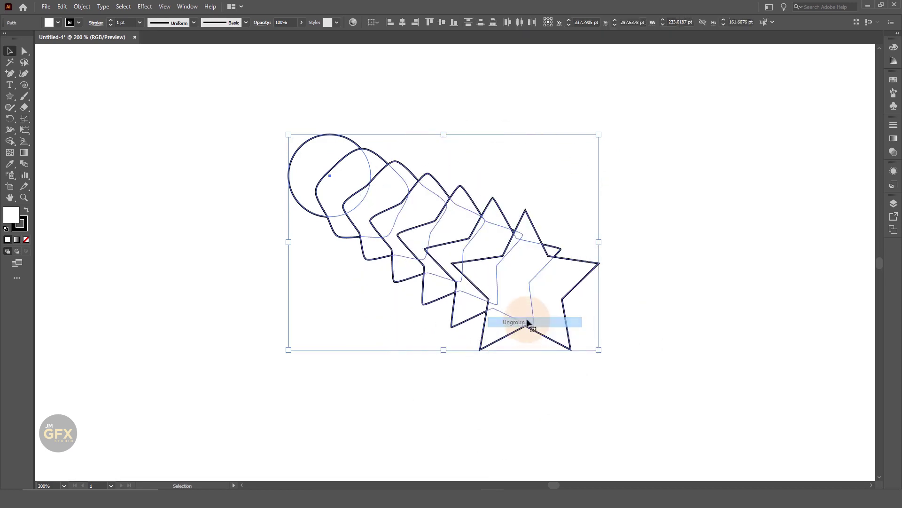
left_click(643, 286)
Spread the circle, rounded stars and stars around the canvas, then delete them all
left_click_drag(618, 268, 736, 235)
left_click_drag(500, 258, 294, 312)
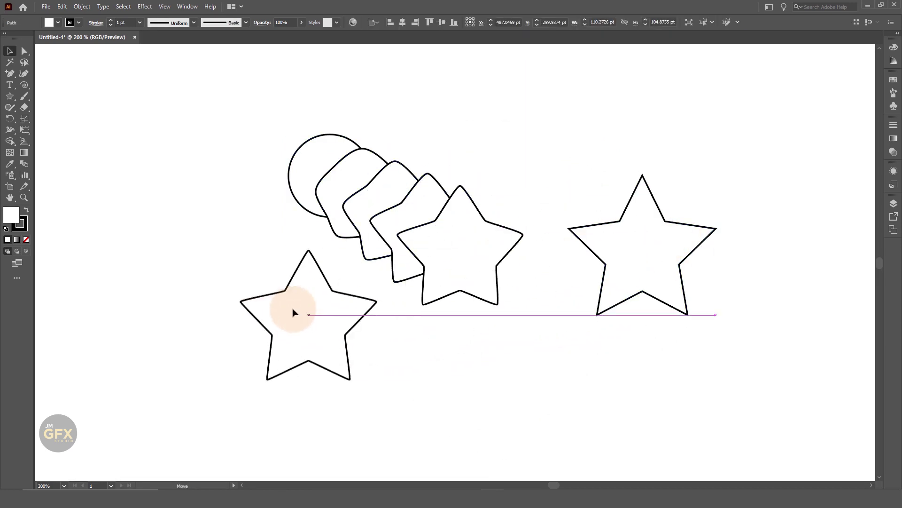
left_click_drag(500, 232, 576, 167)
left_click_drag(467, 224, 485, 314)
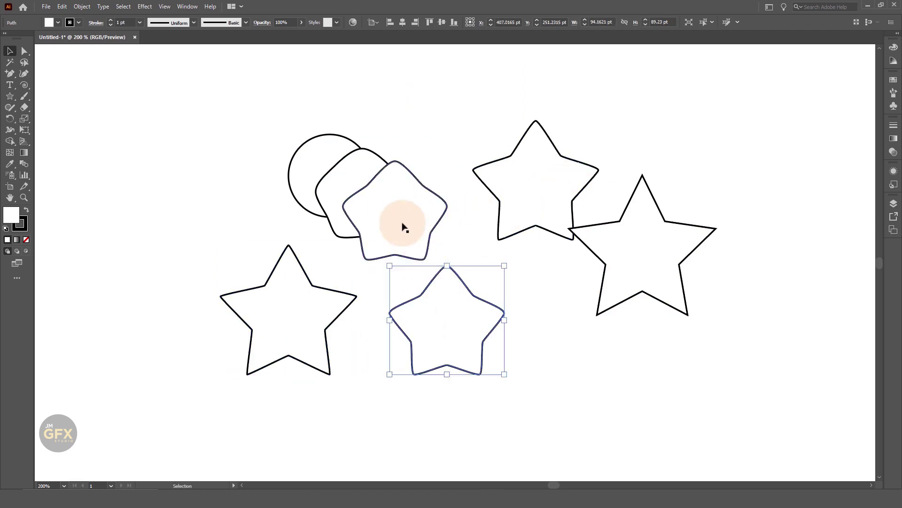
left_click_drag(403, 225, 458, 149)
mouse_move(374, 210)
left_mouse_down()
mouse_move(367, 223)
mouse_move(412, 265)
left_mouse_up()
left_click_drag(343, 191, 320, 157)
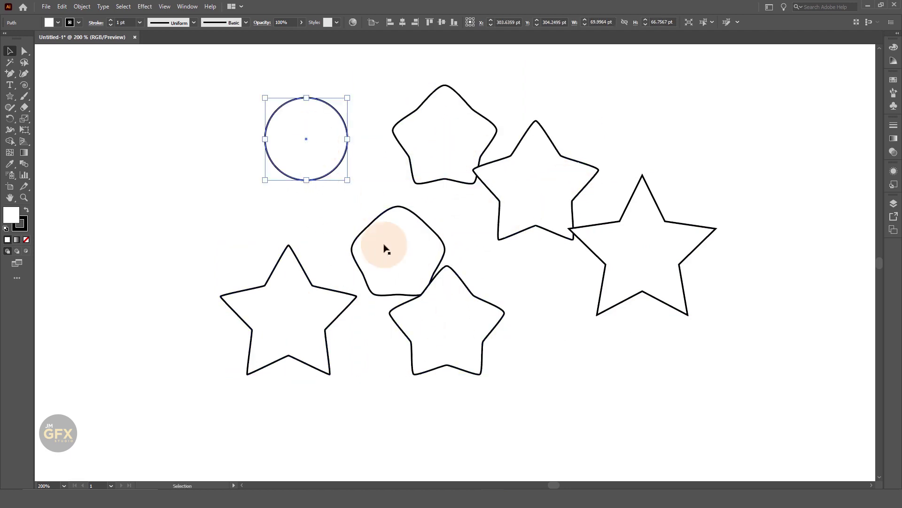
left_click_drag(385, 247, 364, 216)
left_click_drag(228, 123, 696, 353)
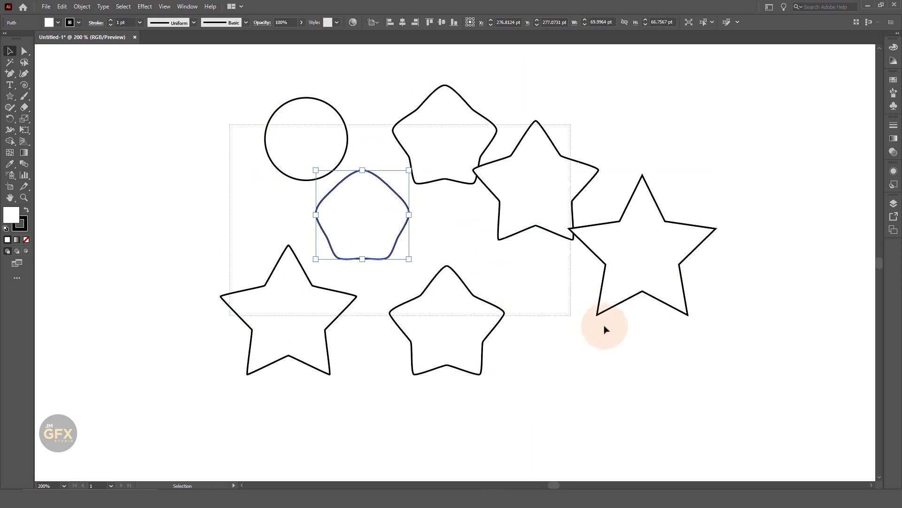
key("Delete")
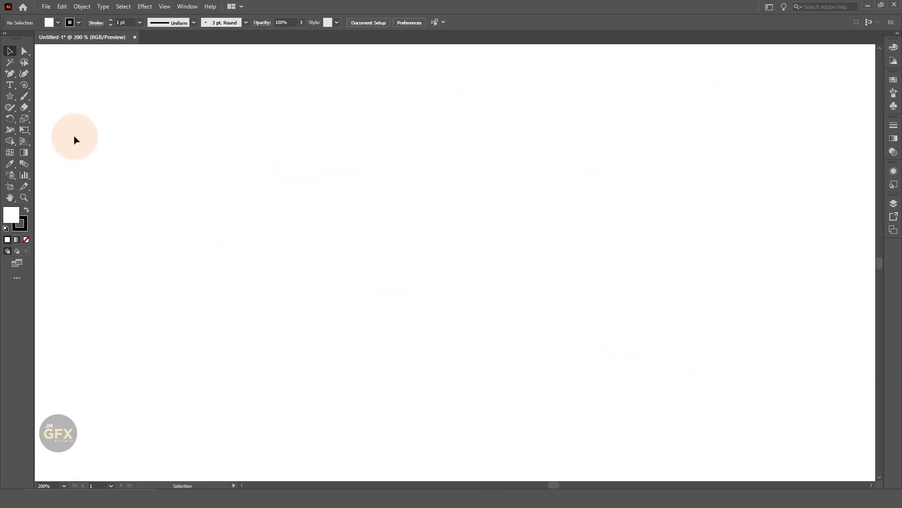
Type SAMPLE on the canvas, scale it up about fivefold and make it Bold
left_click(10, 84)
left_click(360, 199)
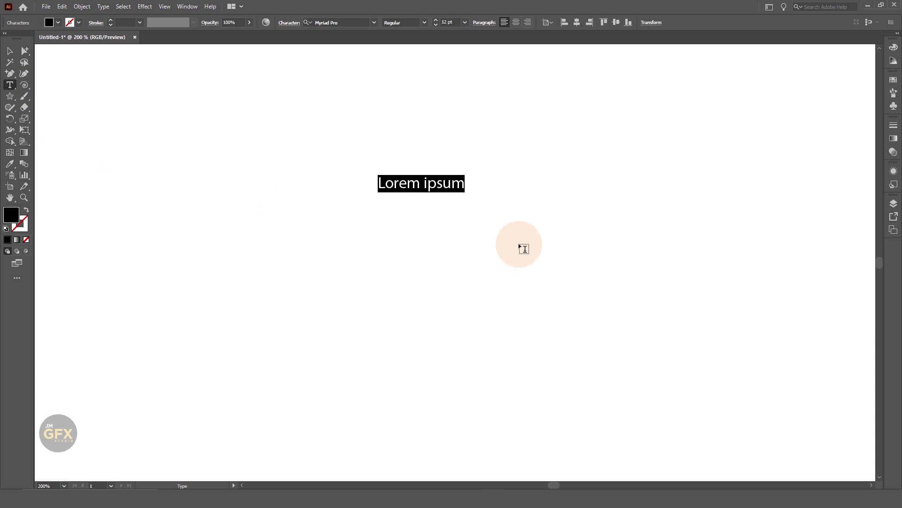
type("SAMPLE")
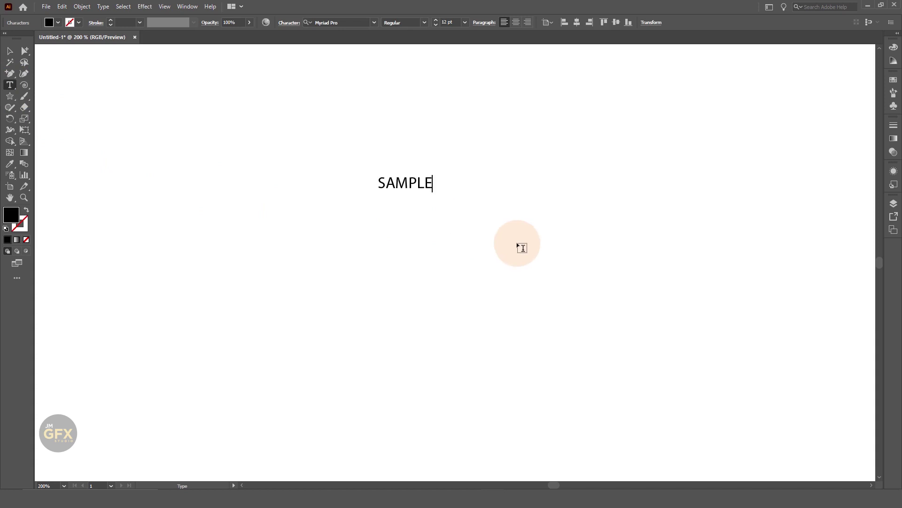
left_click(10, 51)
left_click_drag(432, 189, 550, 262)
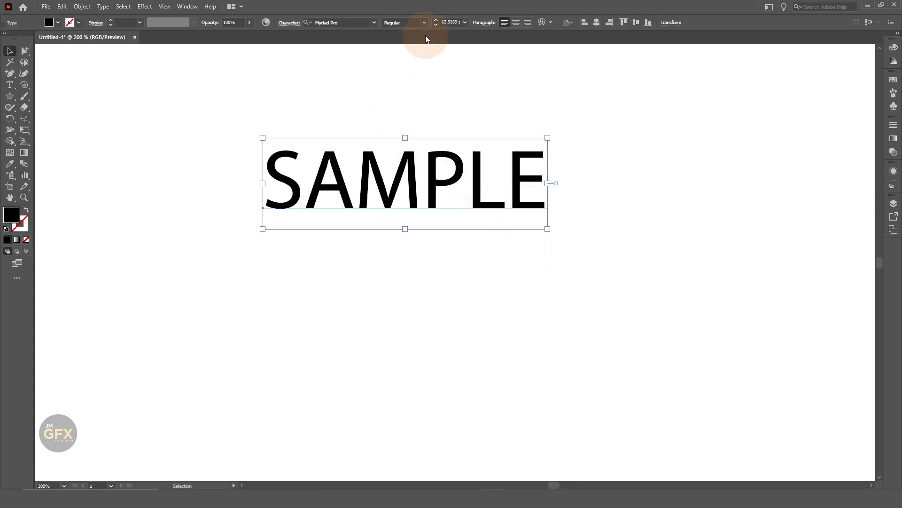
left_click(425, 23)
left_click(408, 116)
Place a copy of SAMPLE lower right, colour it orange-red, and select both words
mouse_move(428, 181)
left_mouse_down()
mouse_move(403, 192)
mouse_move(506, 306)
left_mouse_up()
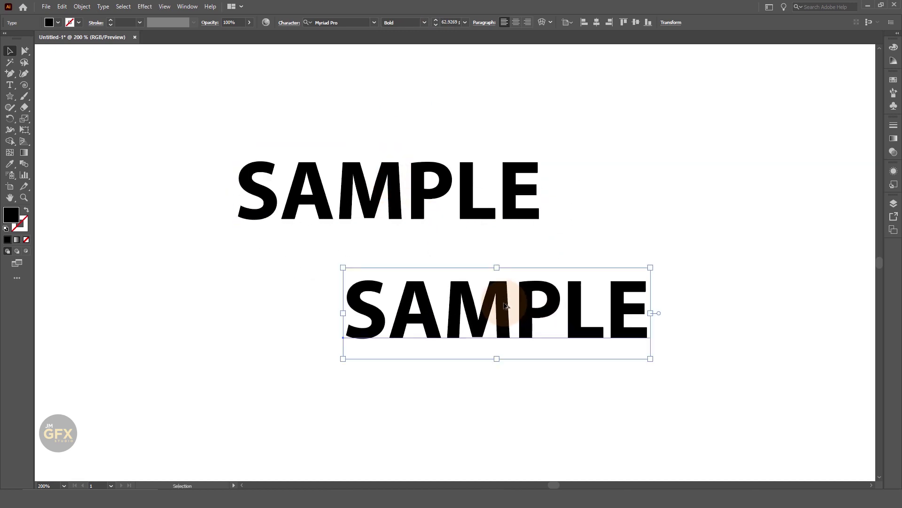
left_click(896, 81)
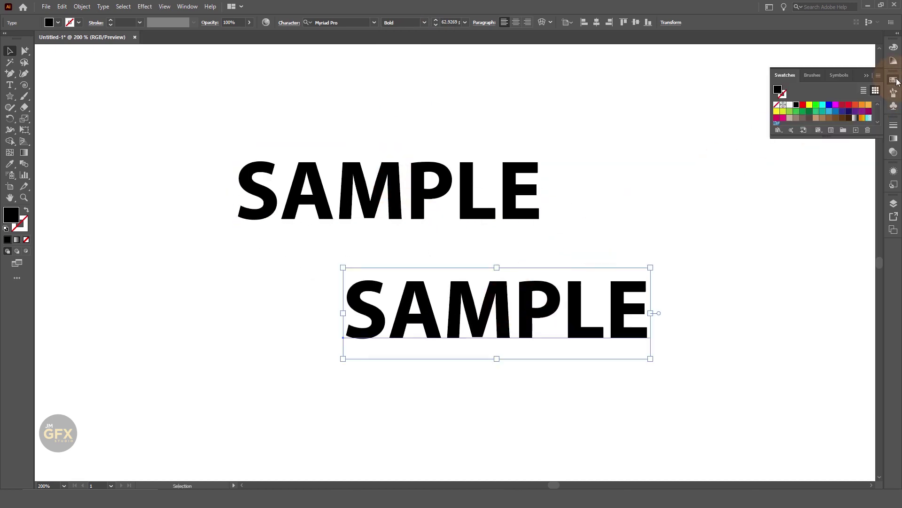
left_click(856, 106)
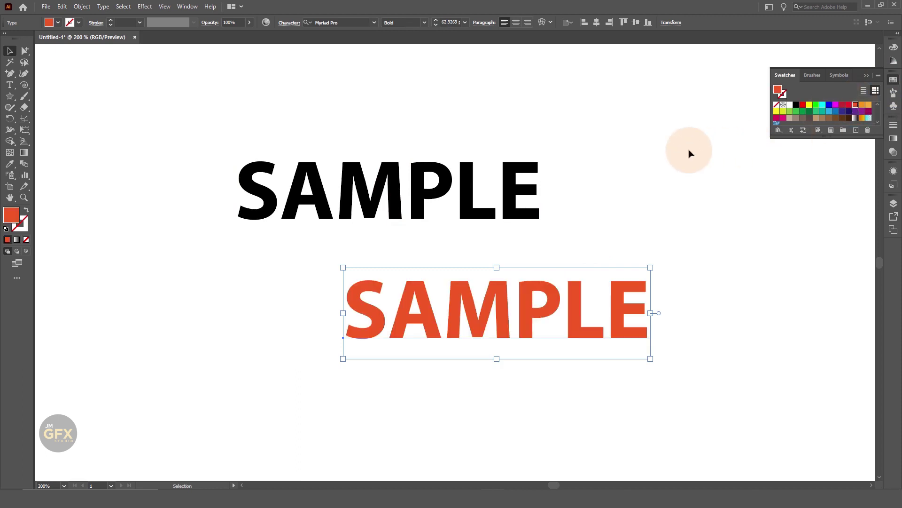
left_click(501, 151)
left_click_drag(415, 134, 526, 316)
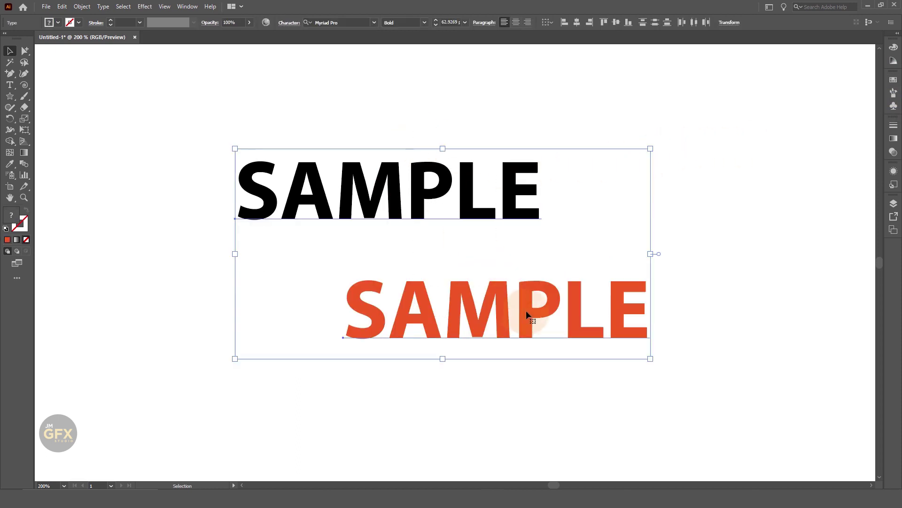
Blend the black SAMPLE into the orange-red SAMPLE with the Blend tool
left_click(21, 165)
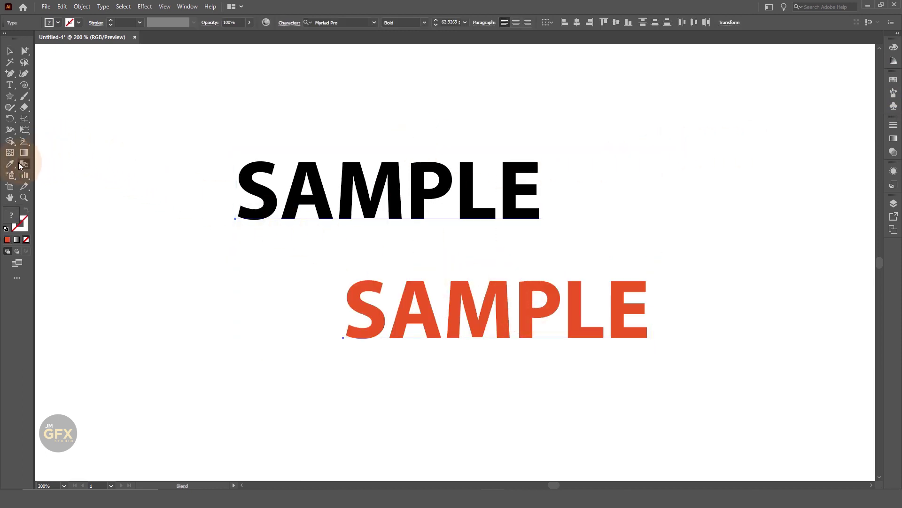
left_click(351, 284)
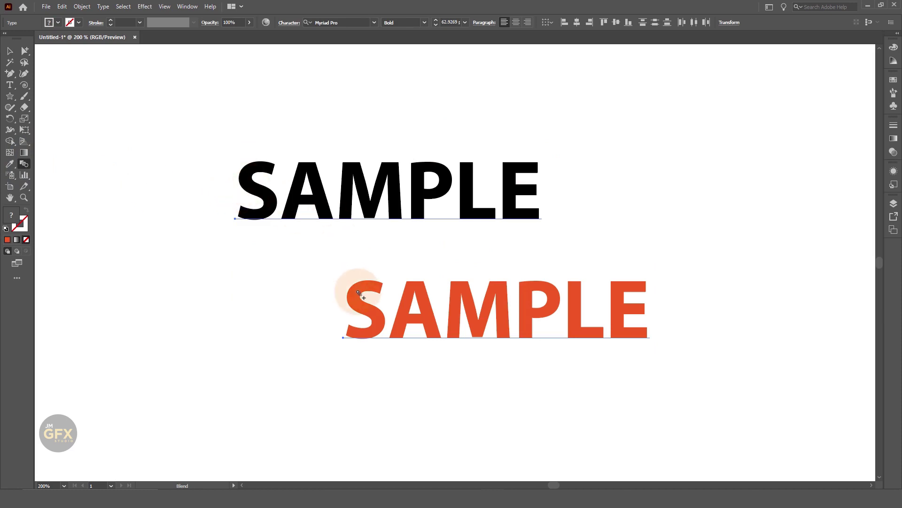
key("v")
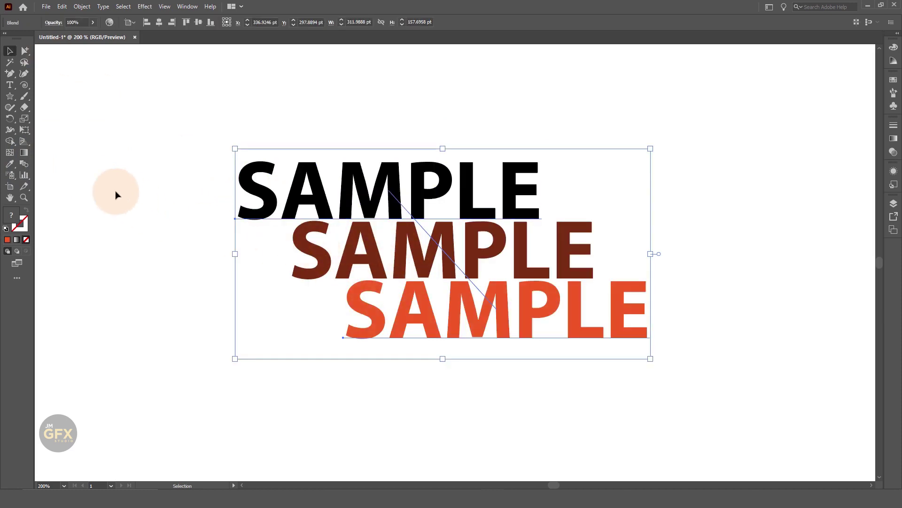
Set the blend spacing to Specified Steps 100, previewing before applying
double_click(23, 163)
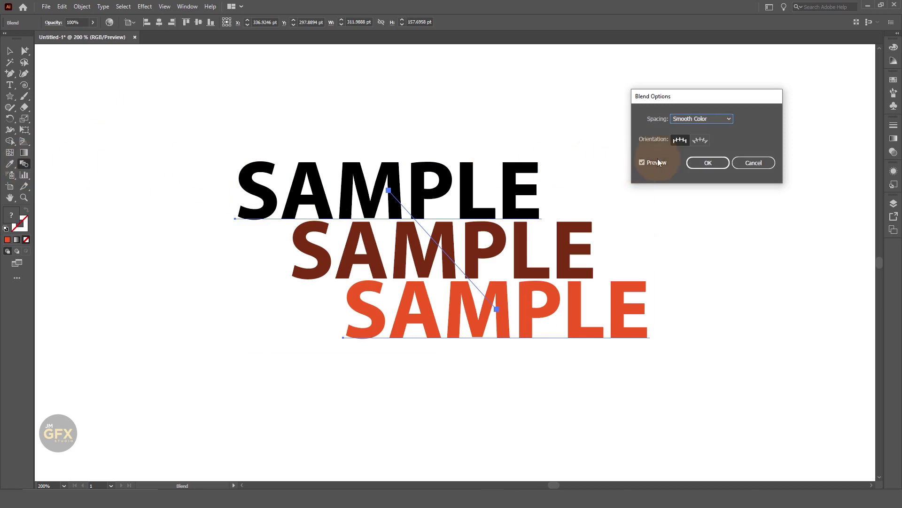
left_click(729, 122)
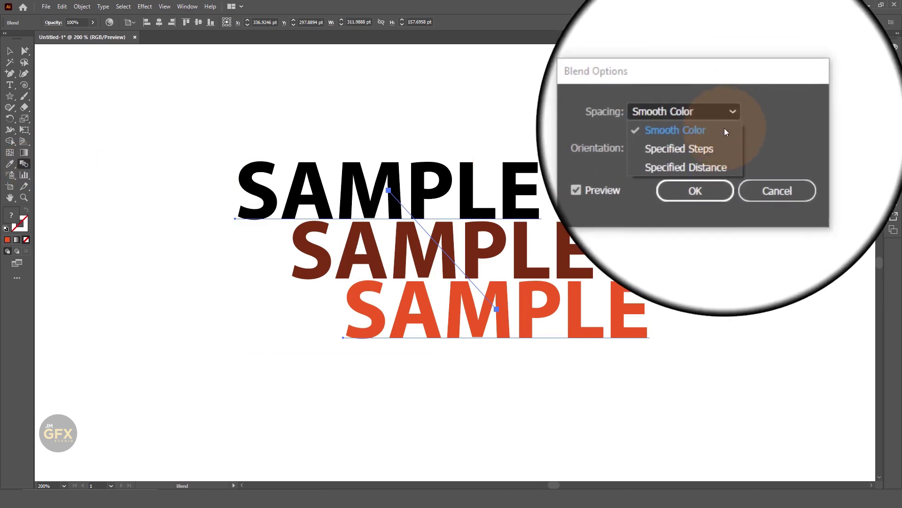
left_click(715, 139)
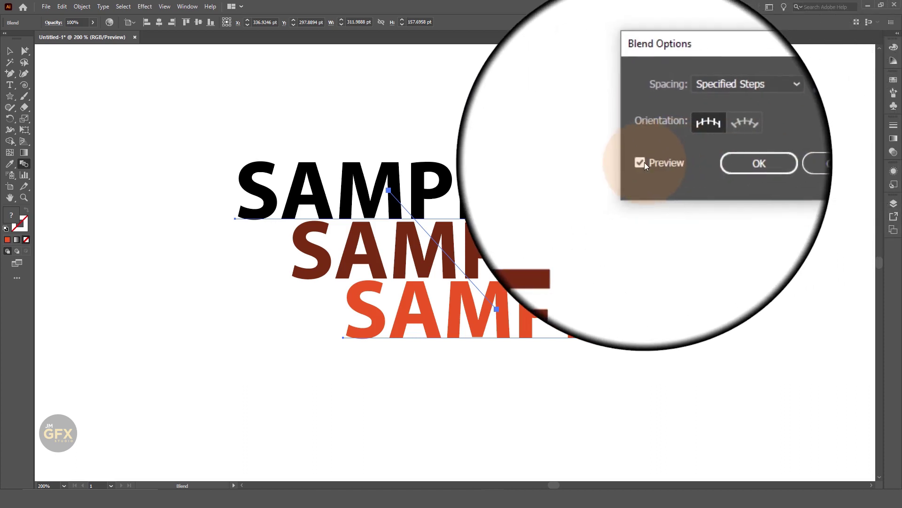
left_click(642, 163)
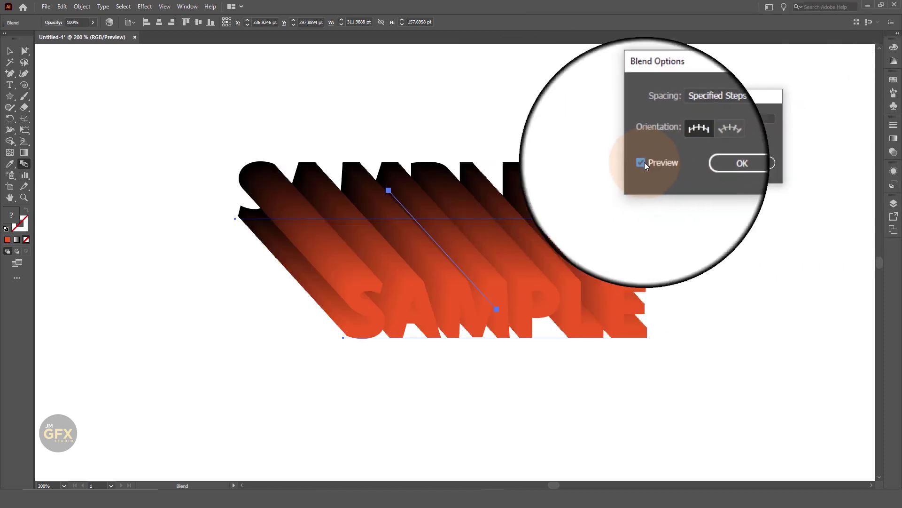
left_click(706, 163)
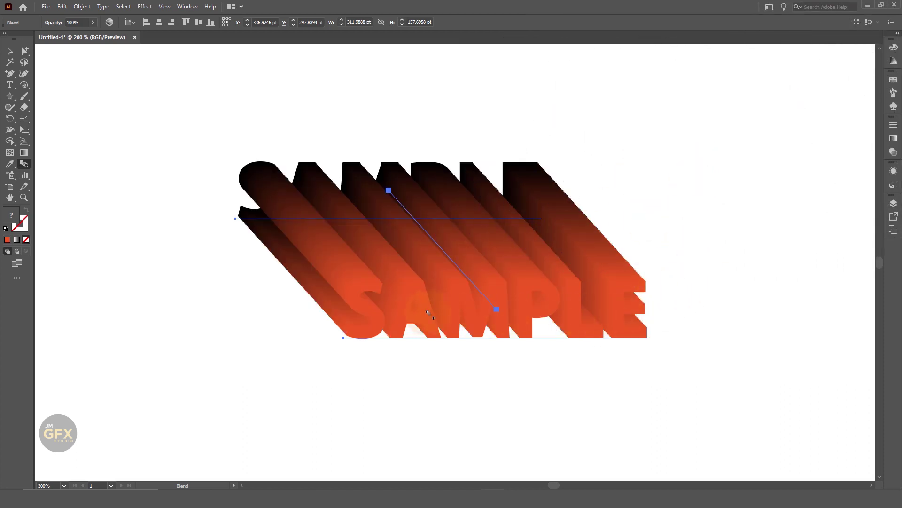
Reverse the SAMPLE blend's stacking order with Reverse Front to Back
left_click(9, 55)
left_click(280, 290)
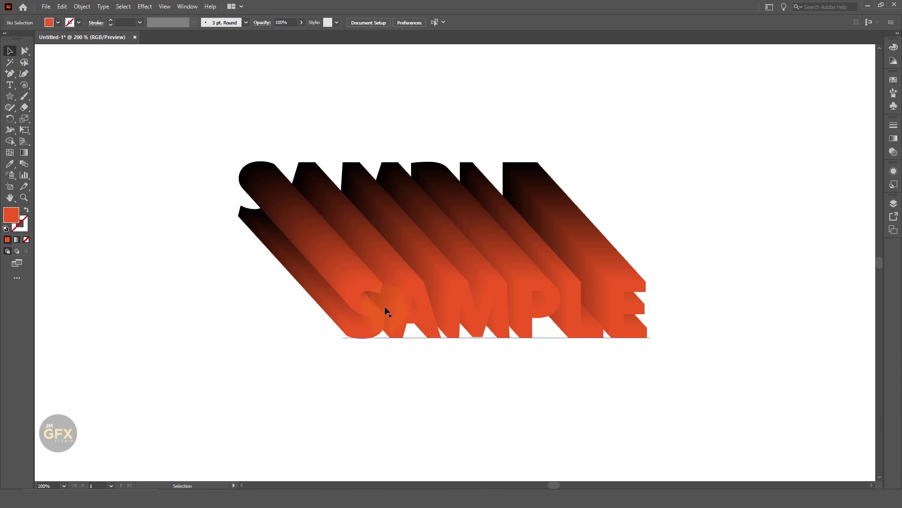
left_click(379, 284)
left_click(84, 7)
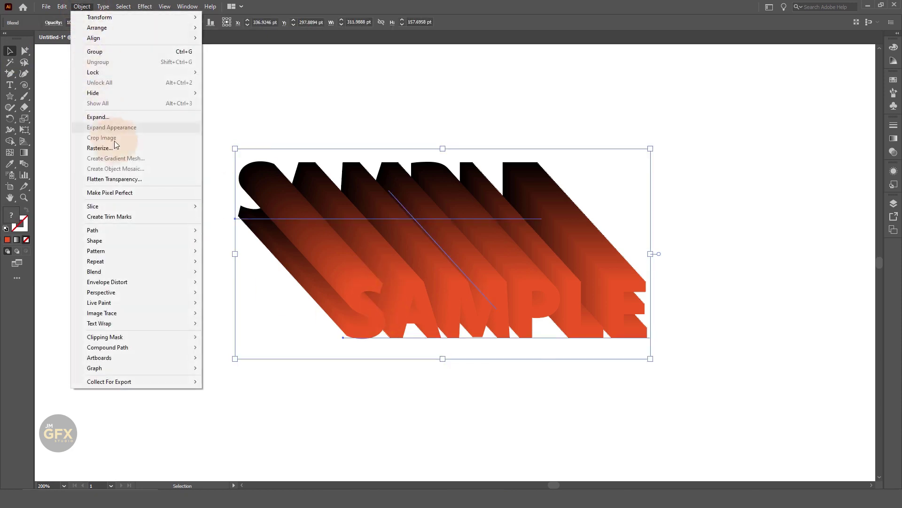
mouse_move(95, 271)
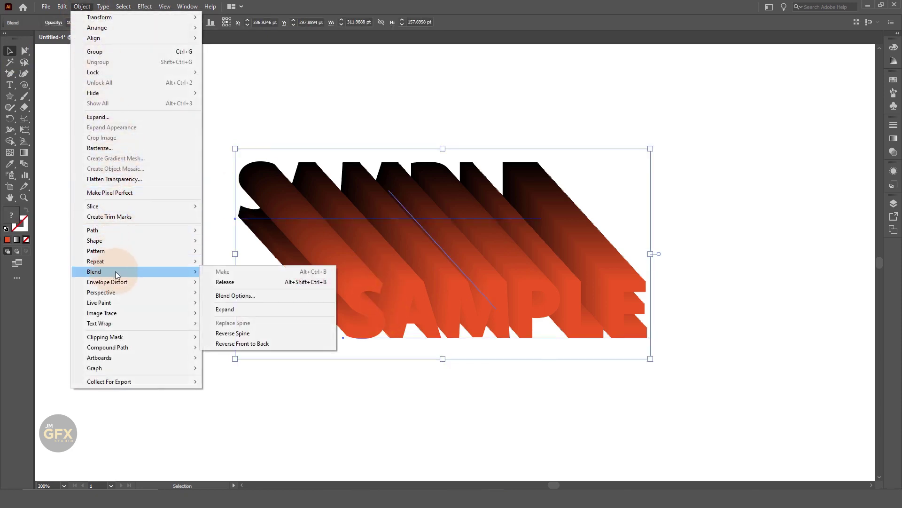
left_click(254, 344)
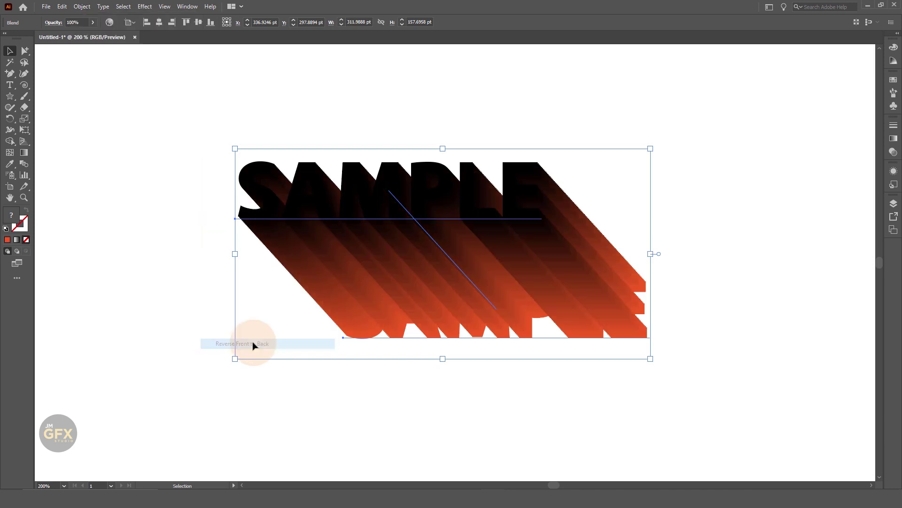
left_click(696, 251)
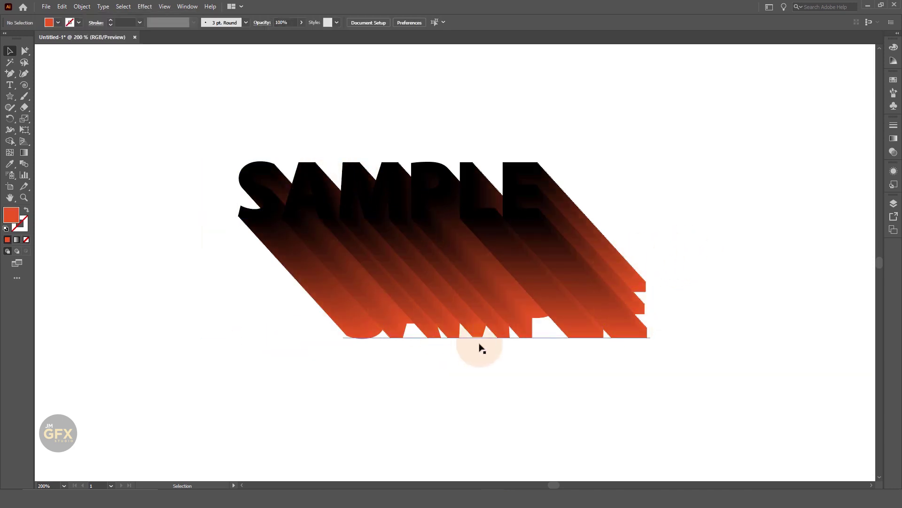
Recolour the top SAMPLE inside the blend dark brown
left_click(25, 50)
left_click(263, 193)
left_click(893, 81)
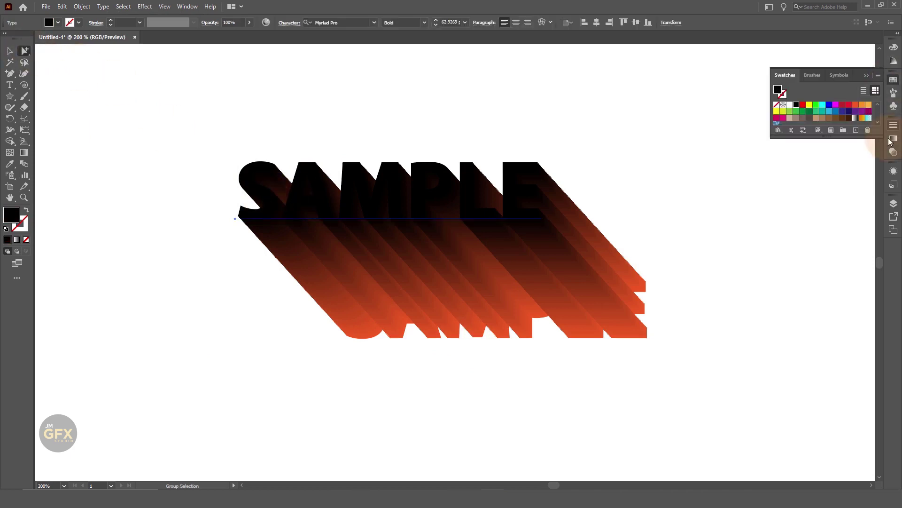
left_click(804, 140)
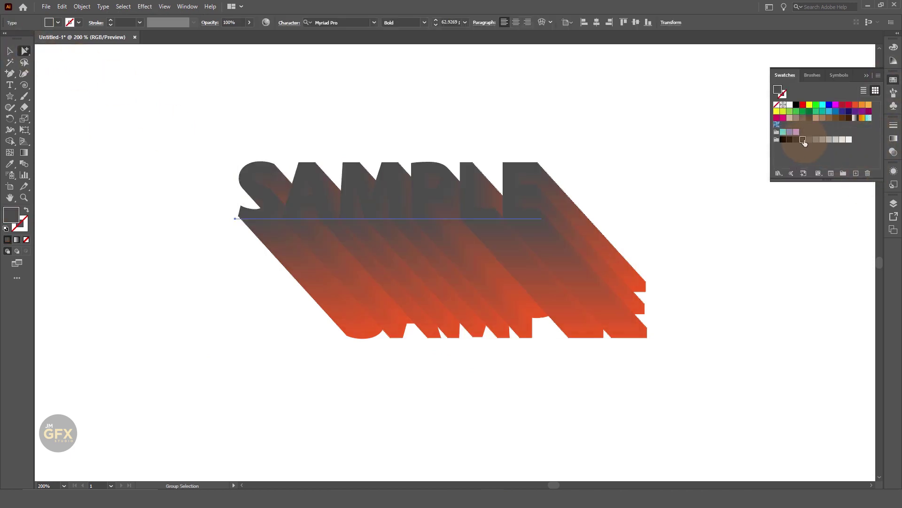
left_click(850, 118)
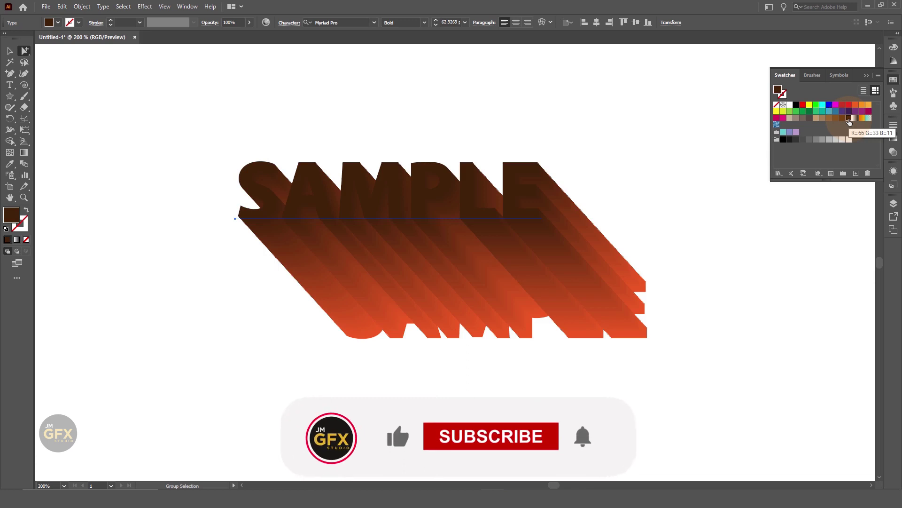
left_click(643, 296)
left_click(643, 295)
In isolation mode, shrink the bottom orange-red SAMPLE toward the centre
left_click(9, 50)
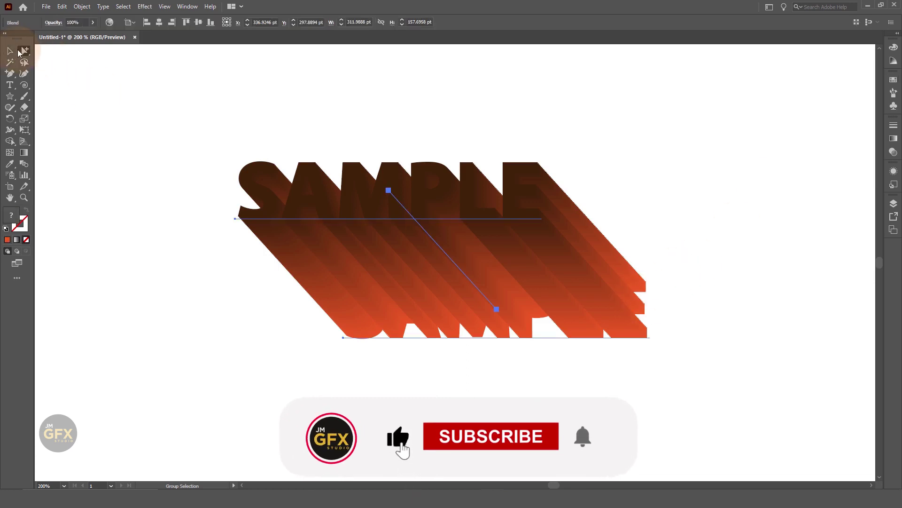
double_click(639, 313)
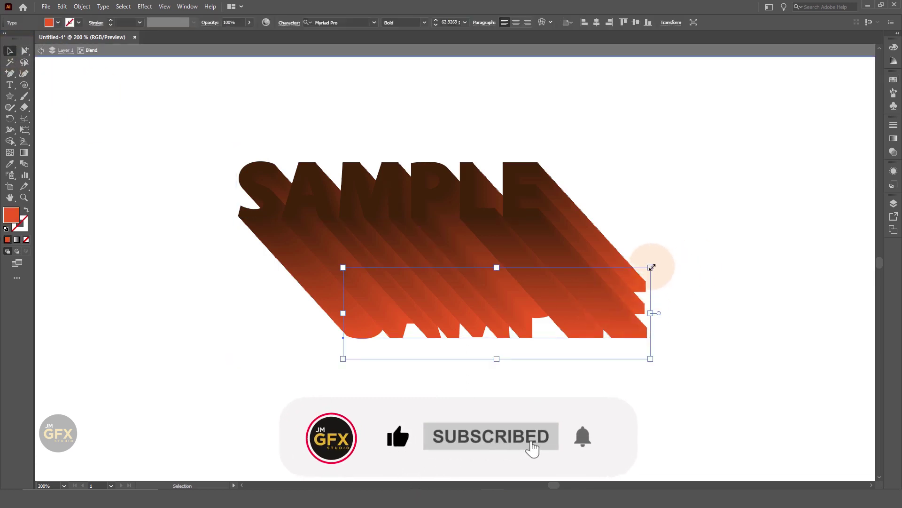
mouse_move(648, 263)
left_mouse_down()
mouse_move(616, 285)
mouse_move(471, 328)
left_mouse_up()
left_click(538, 258)
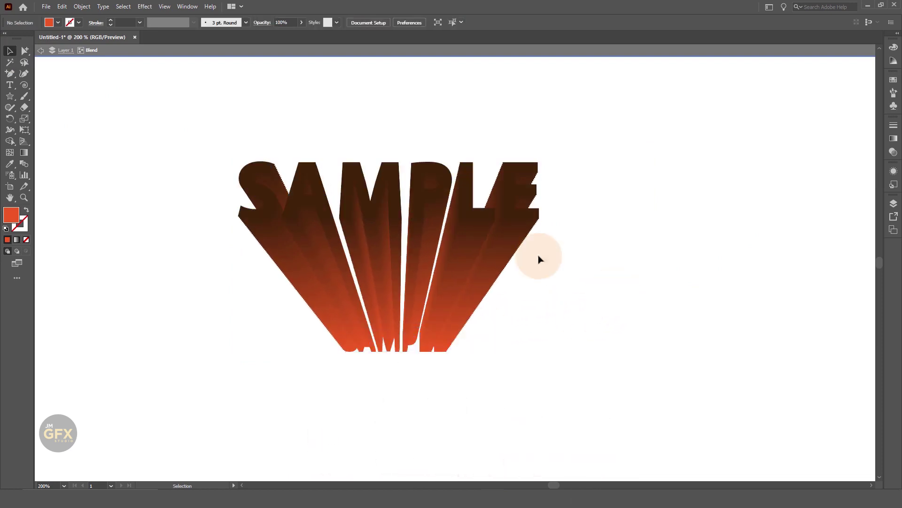
double_click(691, 201)
Re-enter the blend, select the top SAMPLE, exit isolation mode and undo
left_click(444, 196)
double_click(444, 196)
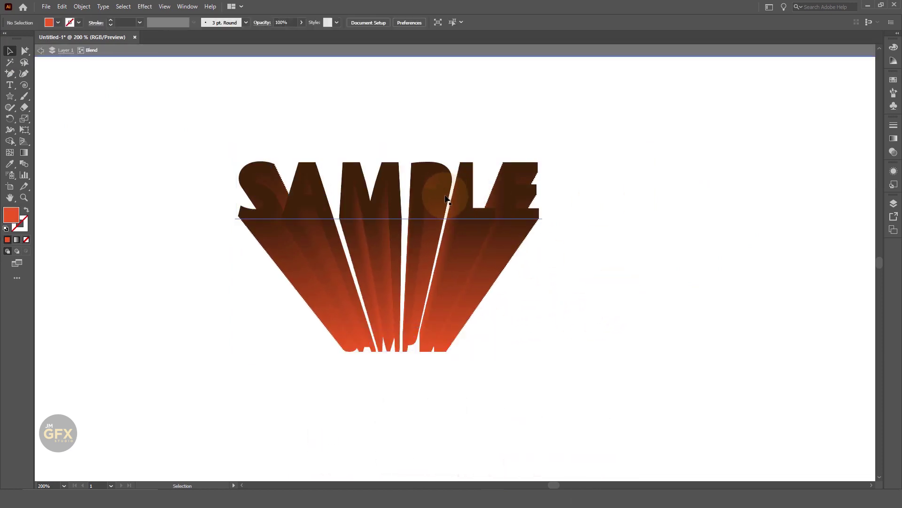
left_click(444, 194)
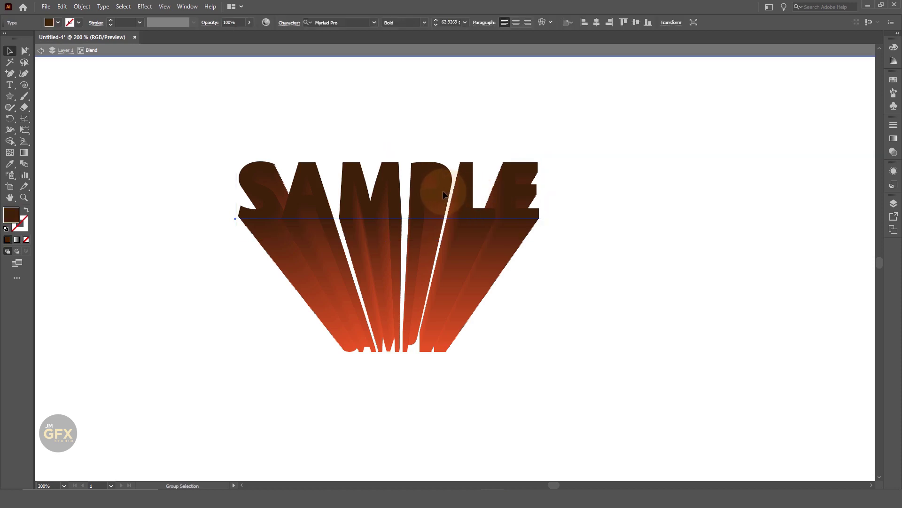
double_click(599, 214)
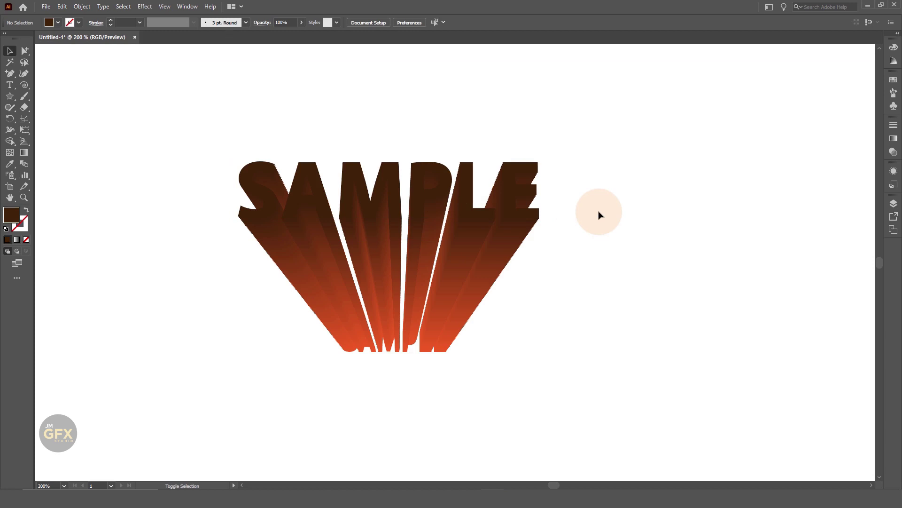
key("ctrl+z")
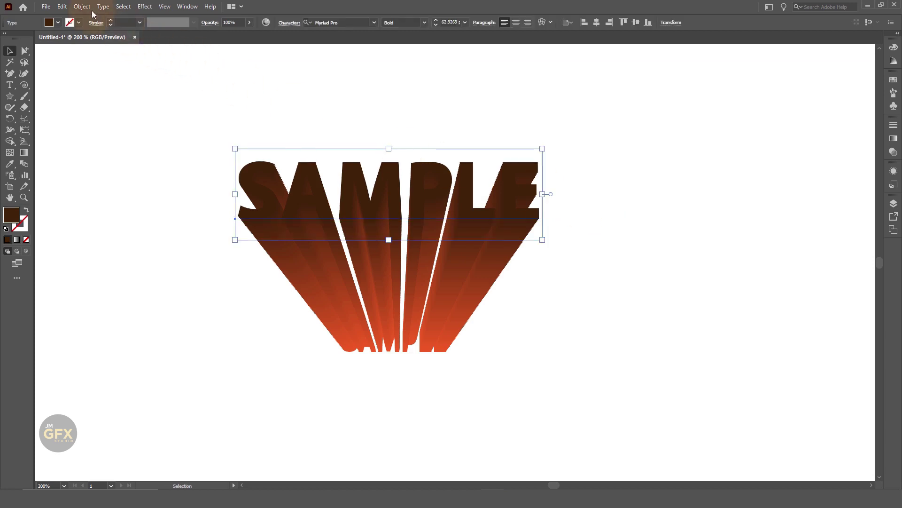
Paste a copy of SAMPLE in place and colour it black
left_click(61, 6)
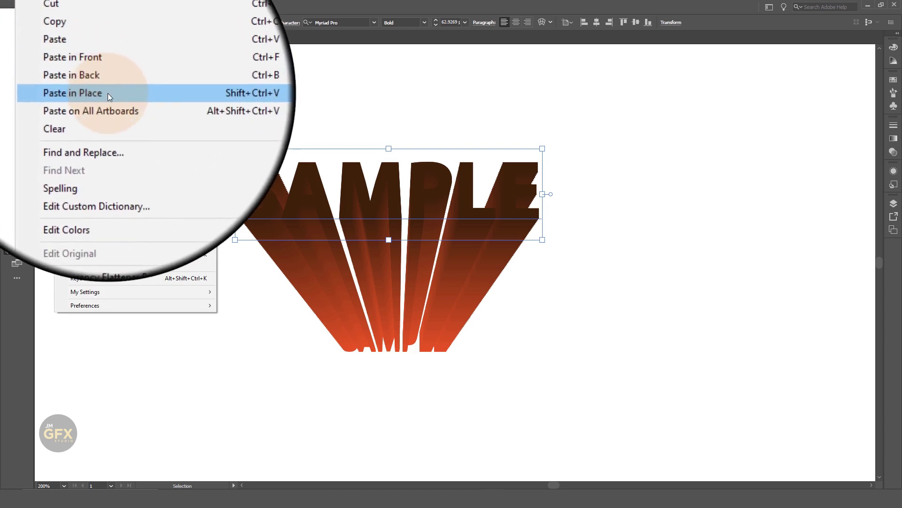
left_click(199, 93)
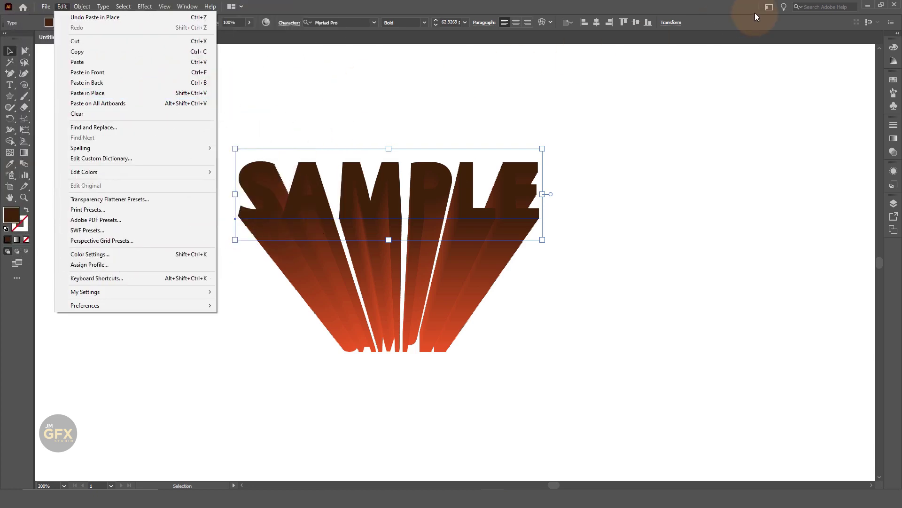
left_click(726, 8)
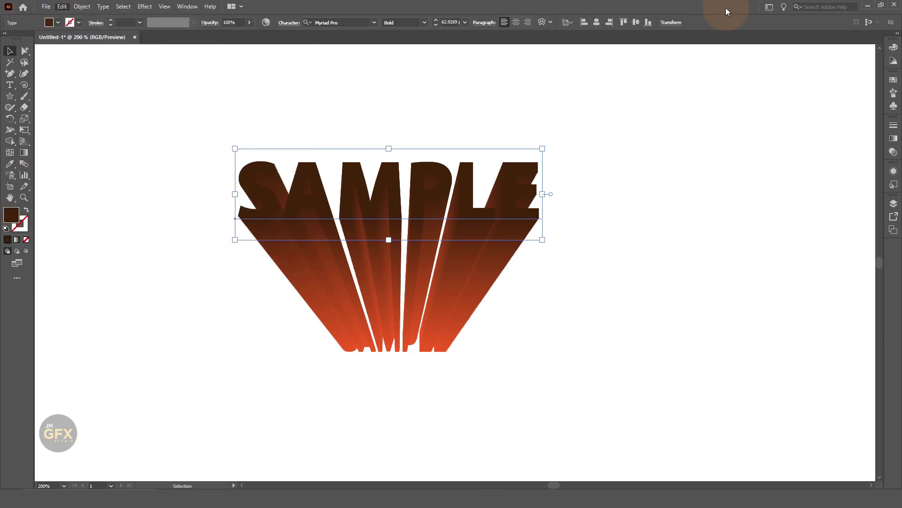
left_click(893, 81)
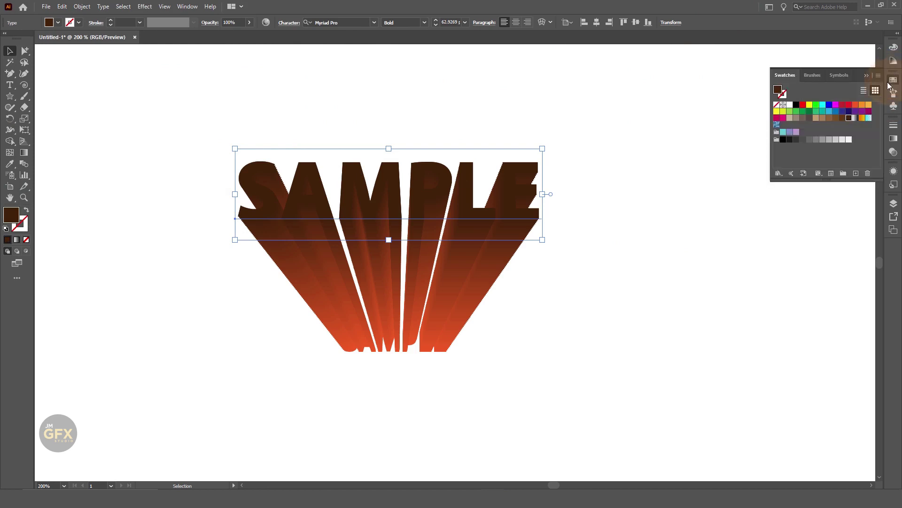
left_click(796, 105)
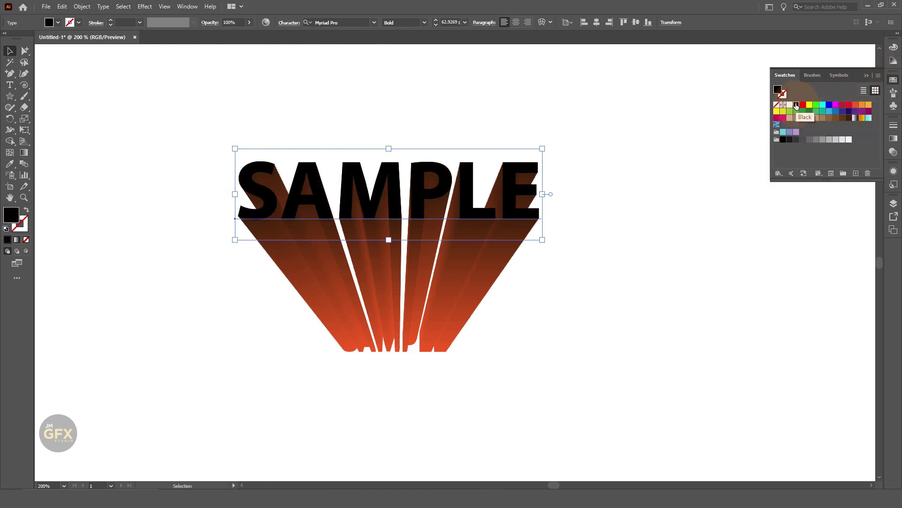
left_click(659, 190)
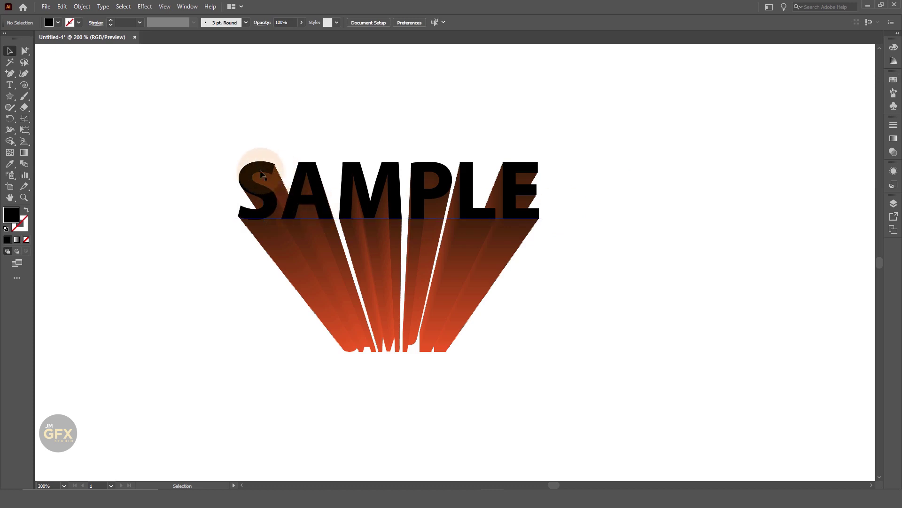
Position the black SAMPLE copy exactly over the blend's top face
left_click_drag(254, 194, 253, 135)
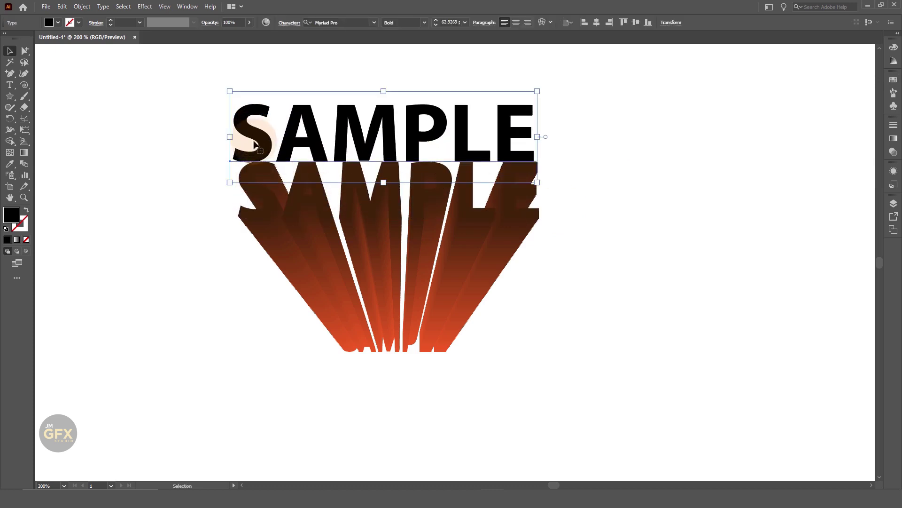
left_click(267, 207)
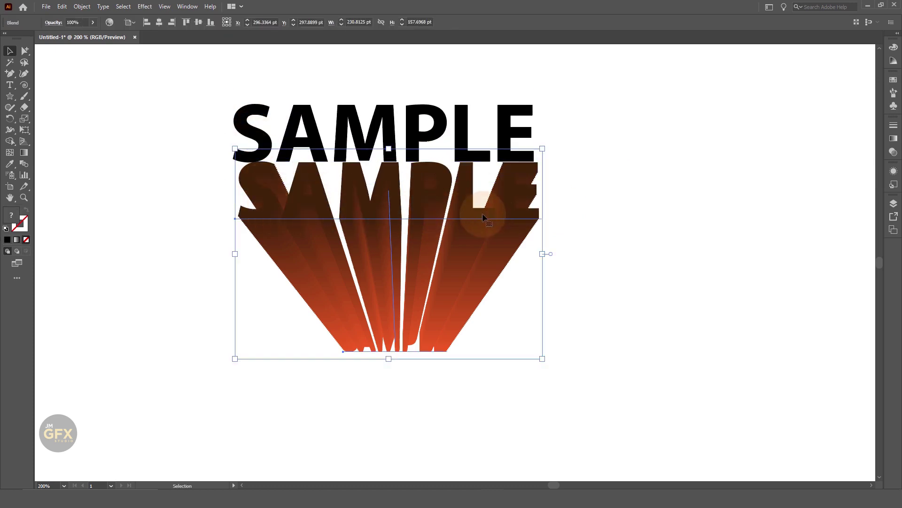
left_click(618, 191)
left_click_drag(515, 136, 516, 189)
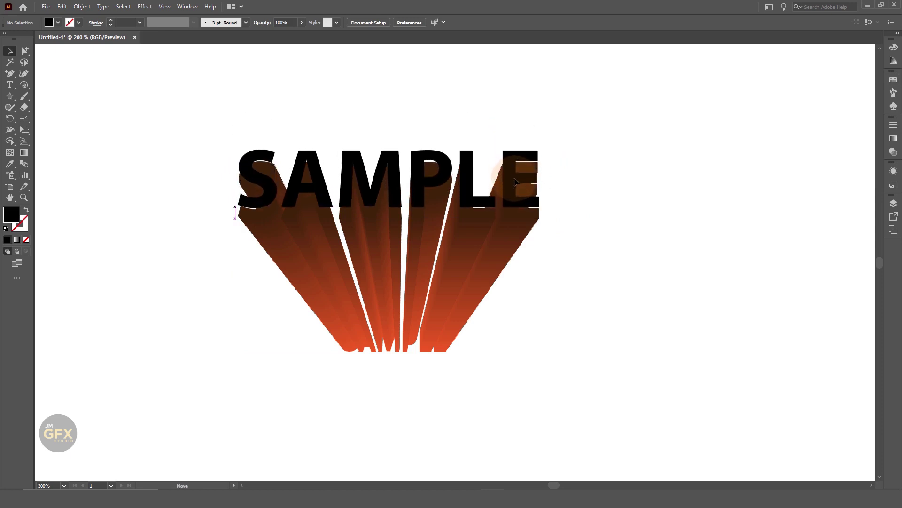
left_click(630, 217)
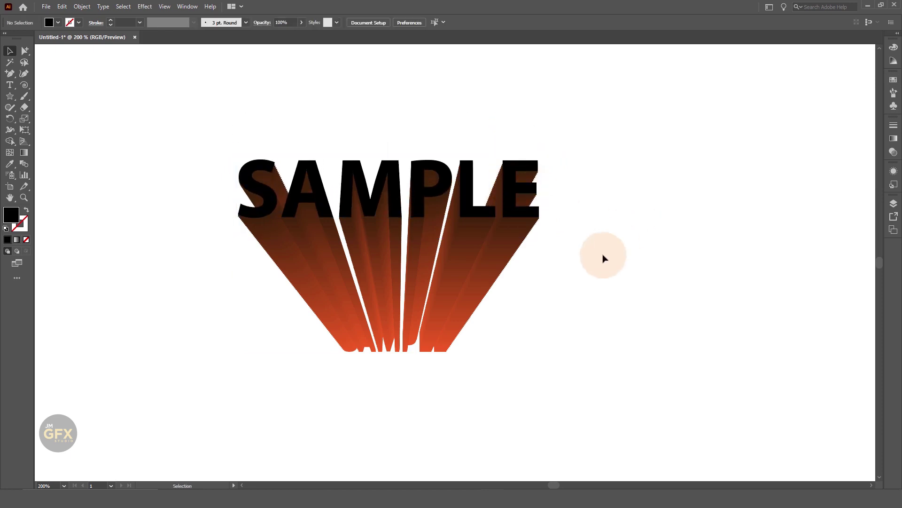
left_click(24, 50)
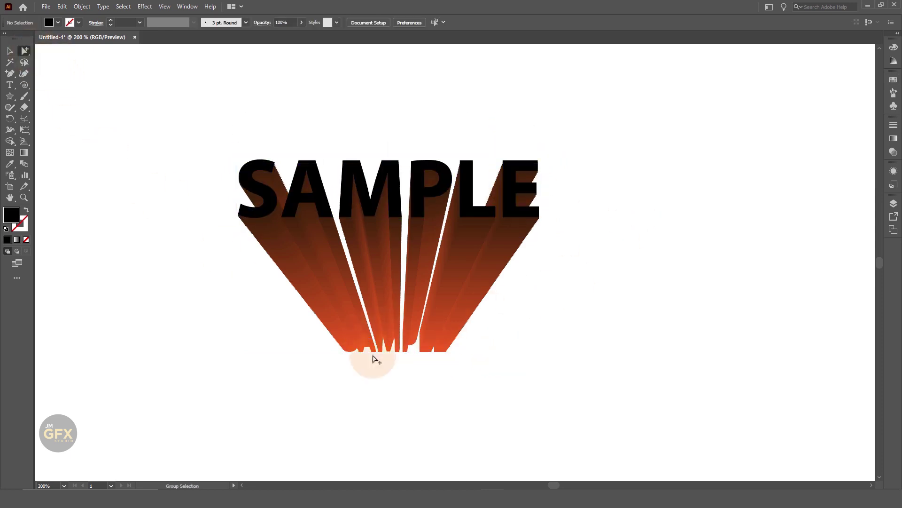
Drag the bottom SAMPLE up-left to slant the extrusion
mouse_move(372, 357)
left_mouse_down()
mouse_move(393, 284)
mouse_move(292, 252)
left_mouse_up()
left_click(447, 356)
left_click(7, 50)
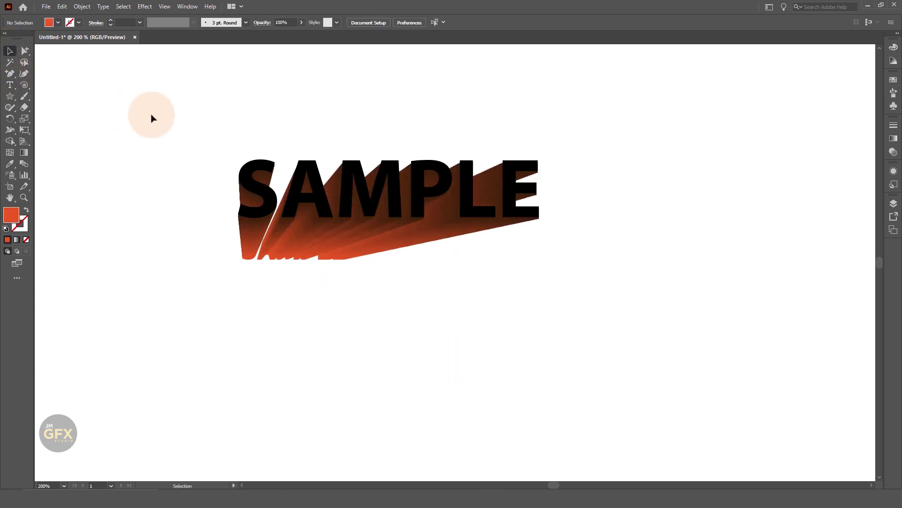
Marquee-select all the SAMPLE artwork and delete it
left_click_drag(151, 118, 585, 297)
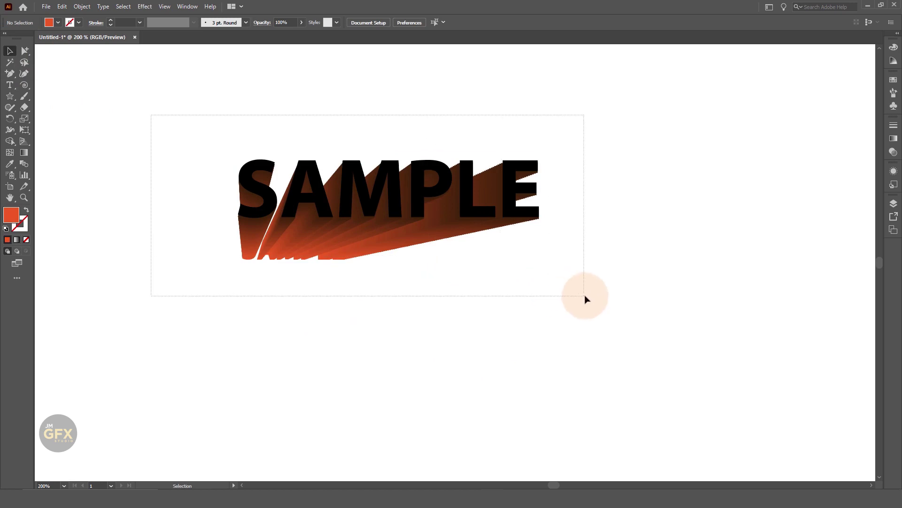
key("Delete")
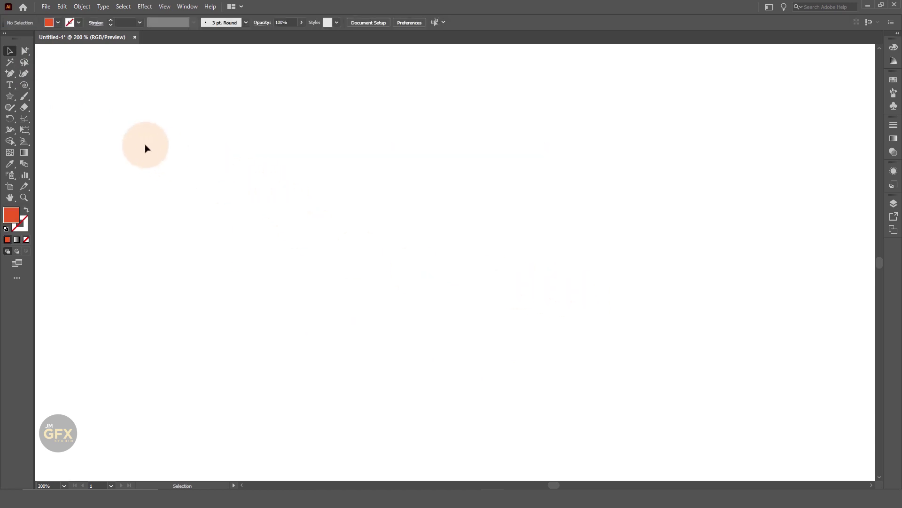
left_click(10, 97)
Draw tall orange-red rectangles set apart and blend them into one band
left_click(56, 96)
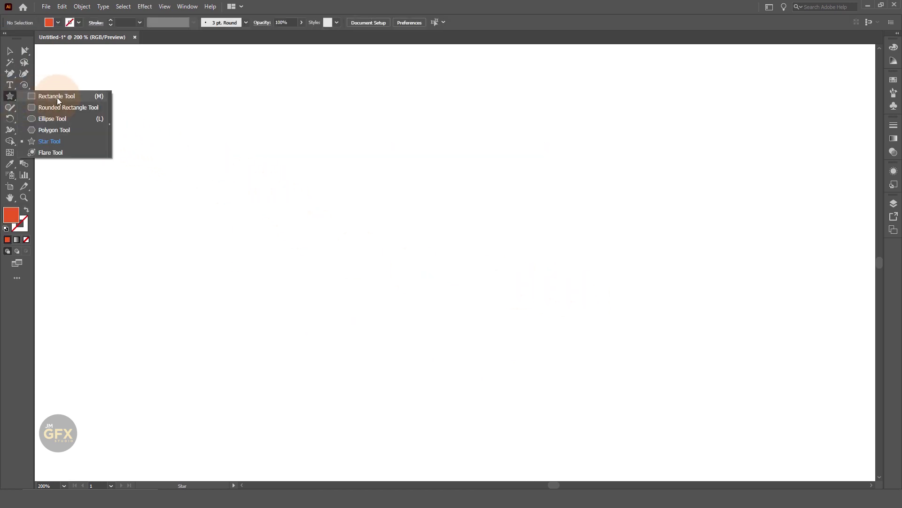
mouse_move(297, 131)
left_mouse_down()
mouse_move(332, 228)
mouse_move(651, 202)
left_mouse_up()
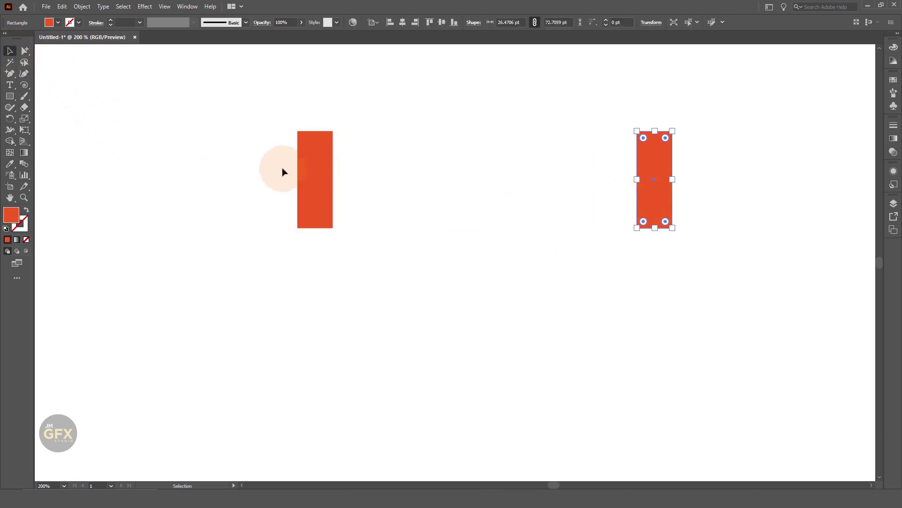
left_click_drag(268, 160, 715, 195)
left_click(24, 163)
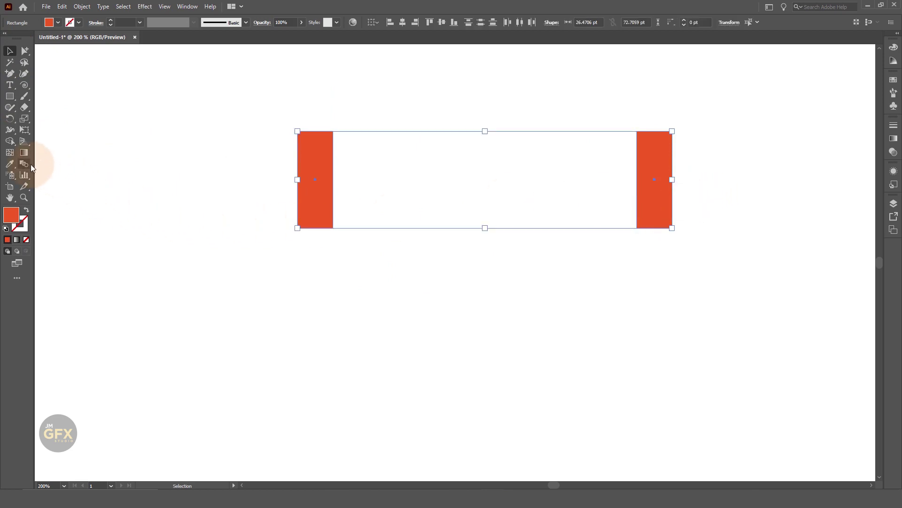
left_click(666, 179)
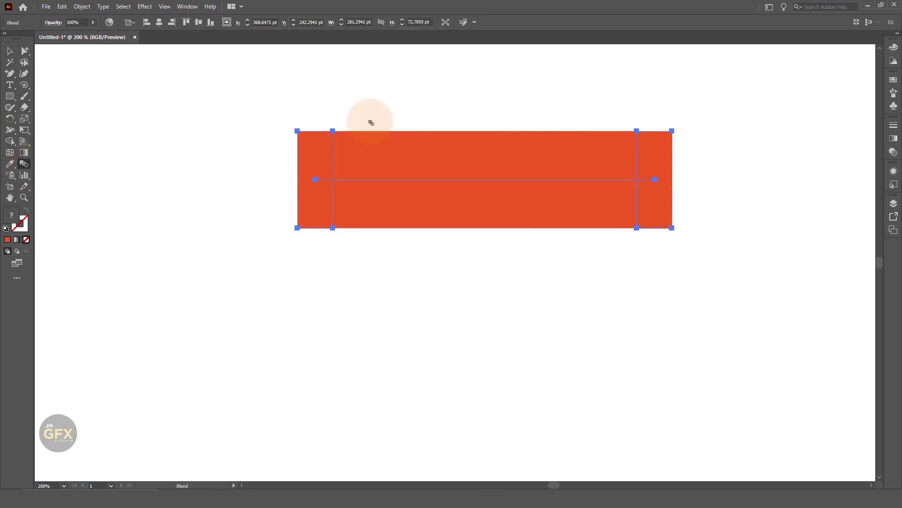
Recolour the blend's right rectangle green, then select the whole blend
left_click(25, 50)
left_click(381, 133)
left_click(671, 143)
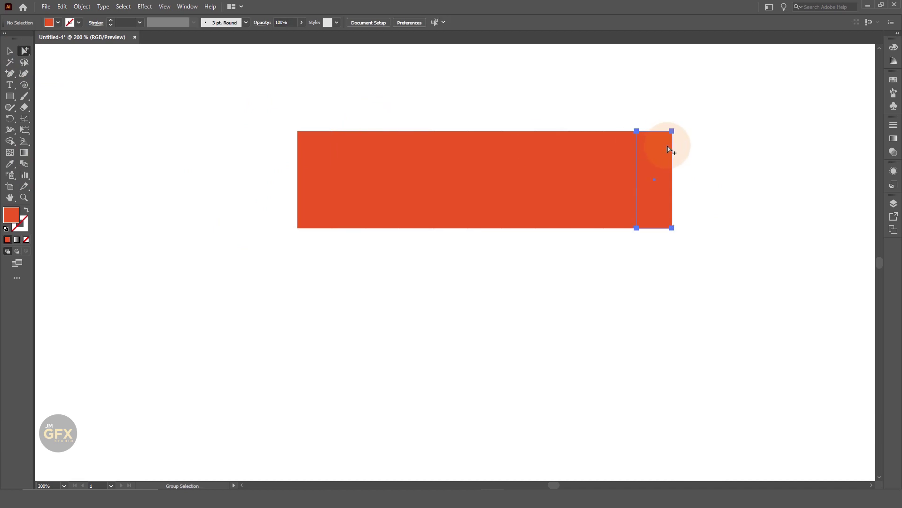
left_click(894, 80)
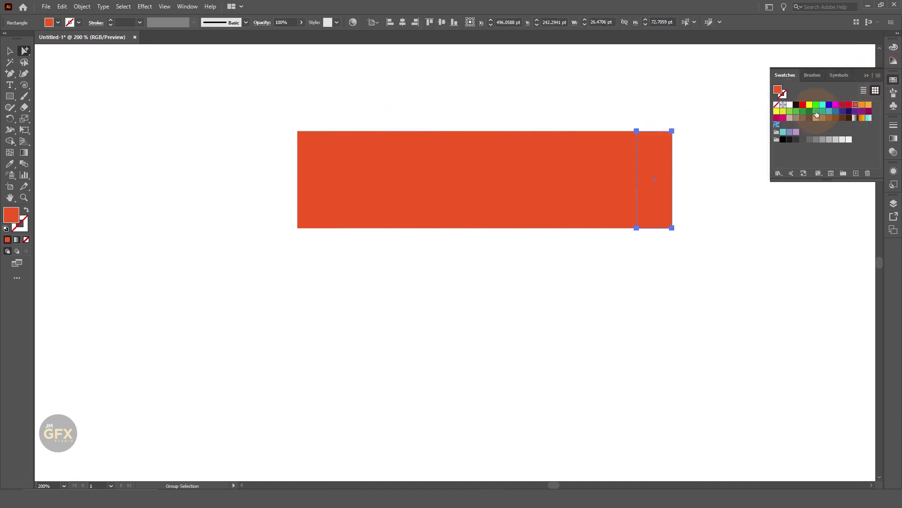
left_click(810, 113)
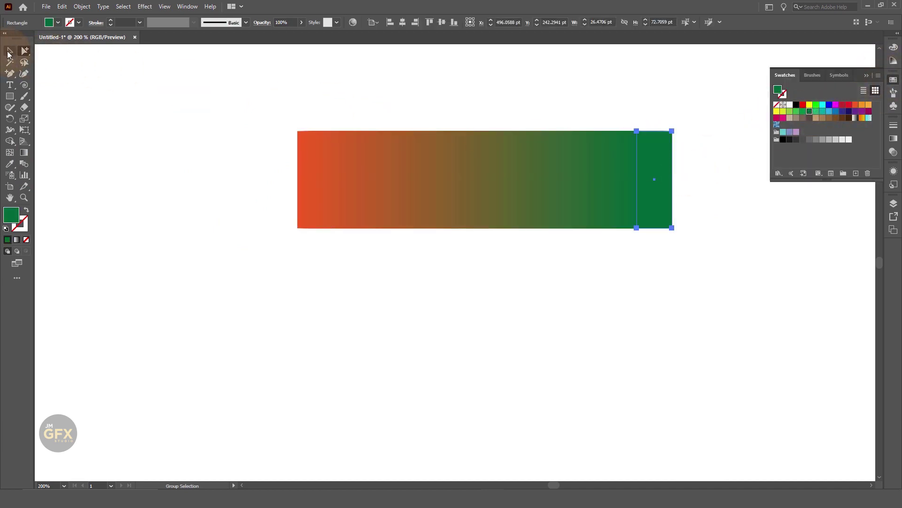
left_click(9, 51)
left_click(117, 119)
left_click(507, 187)
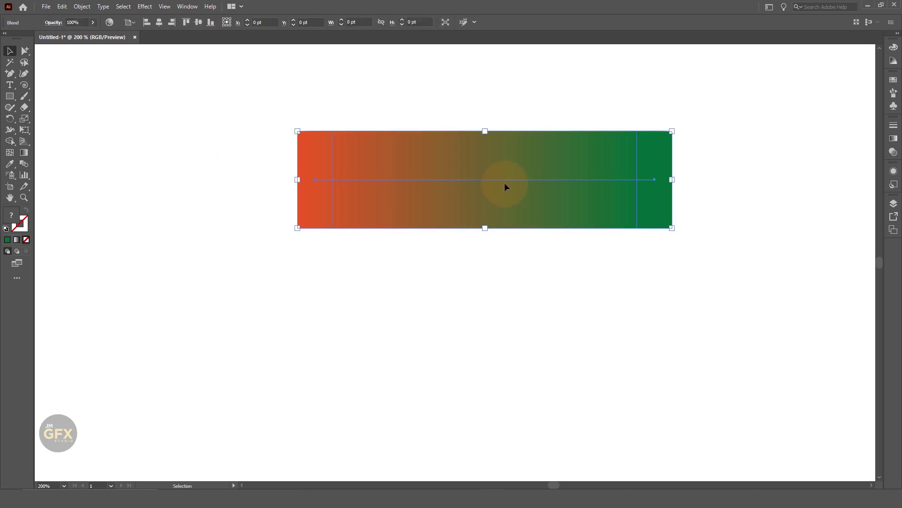
Set the blend to 10 Specified Steps and drag the leftmost rectangle far left
double_click(26, 162)
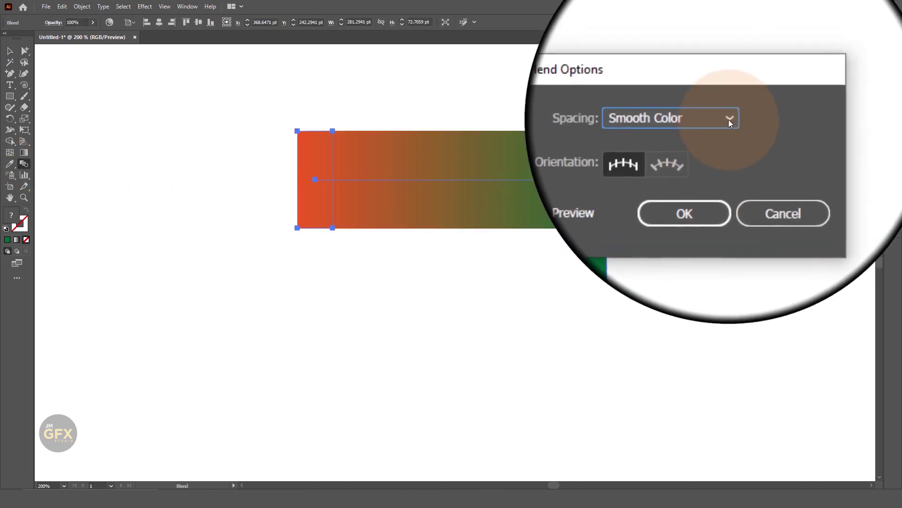
left_click(728, 118)
left_click(721, 144)
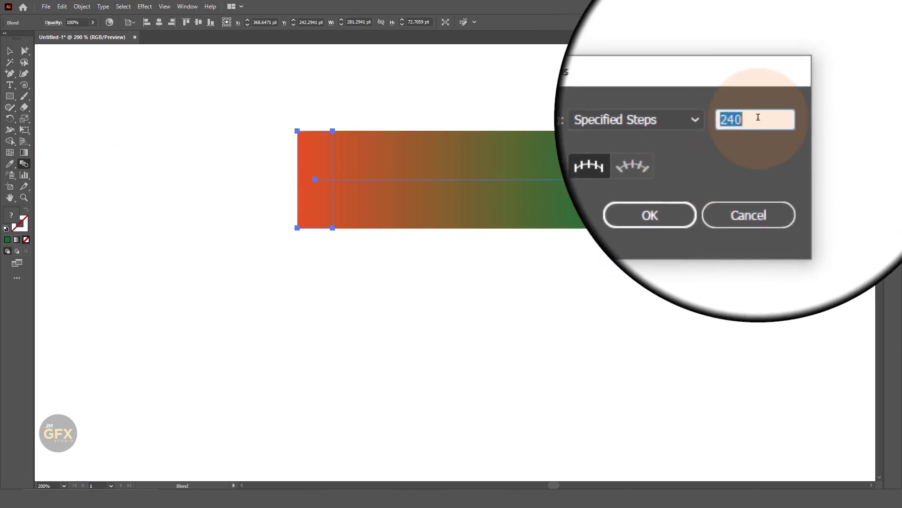
left_click(715, 162)
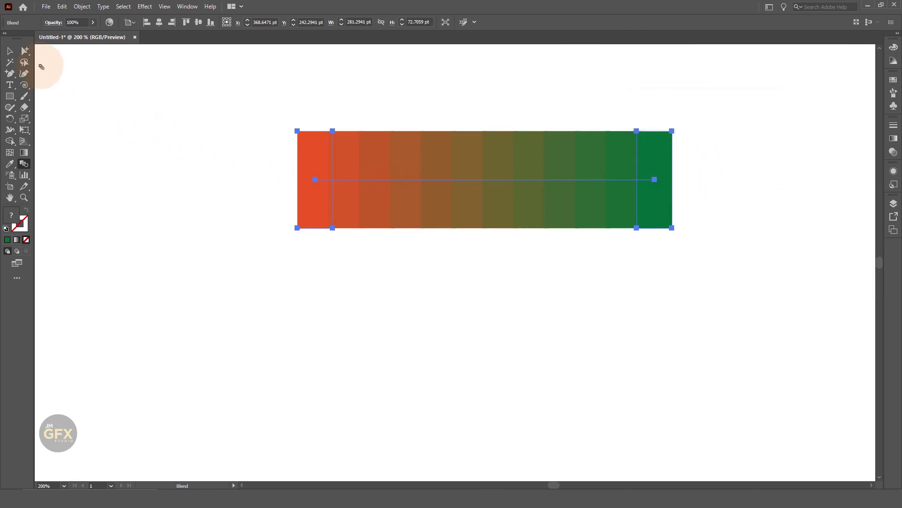
mouse_move(303, 196)
left_mouse_down()
mouse_move(118, 207)
mouse_move(126, 190)
left_mouse_up()
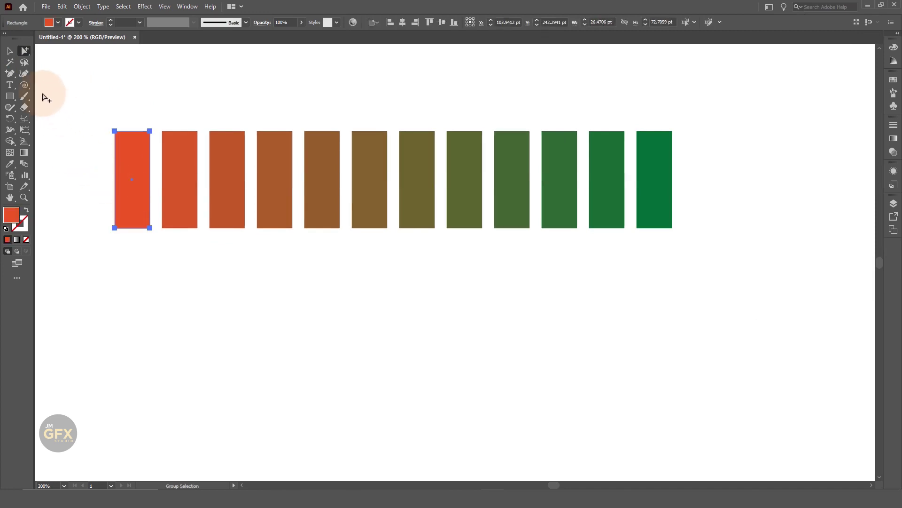
Draw a wavy Pen curve below the row with no fill and black stroke, then select it with the blend
left_click(9, 51)
left_click(10, 74)
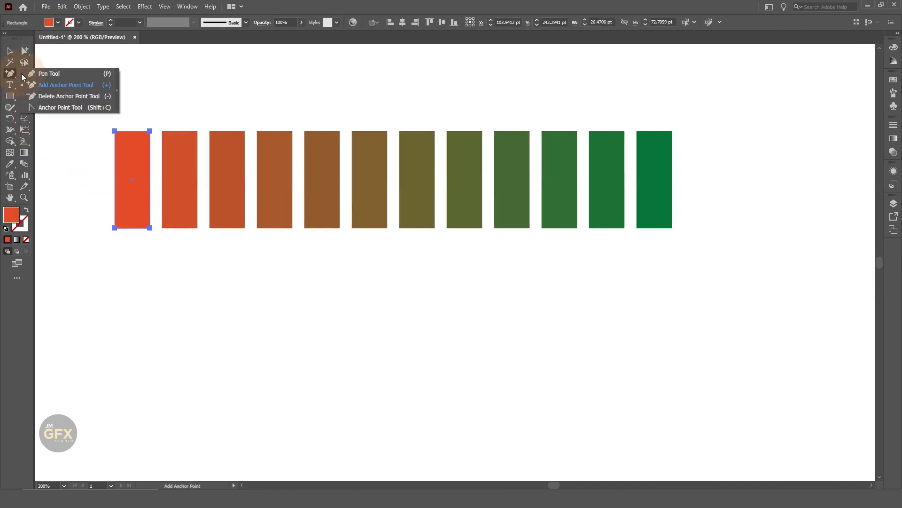
left_click(272, 311)
left_click_drag(495, 307, 549, 376)
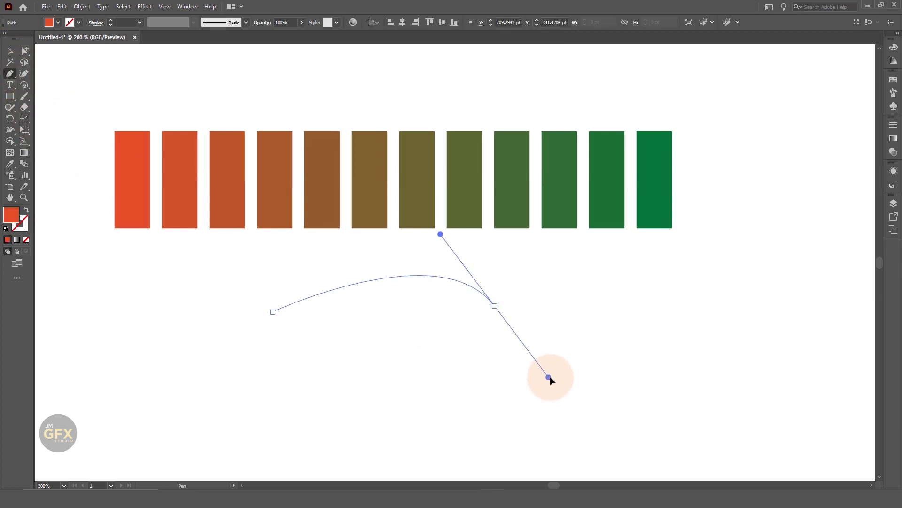
left_click_drag(711, 398, 766, 359)
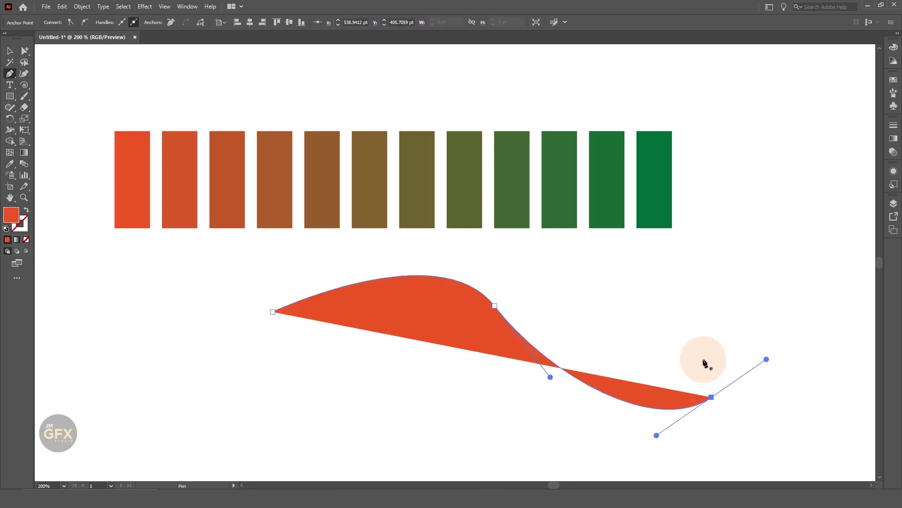
left_click(9, 51)
left_click(5, 229)
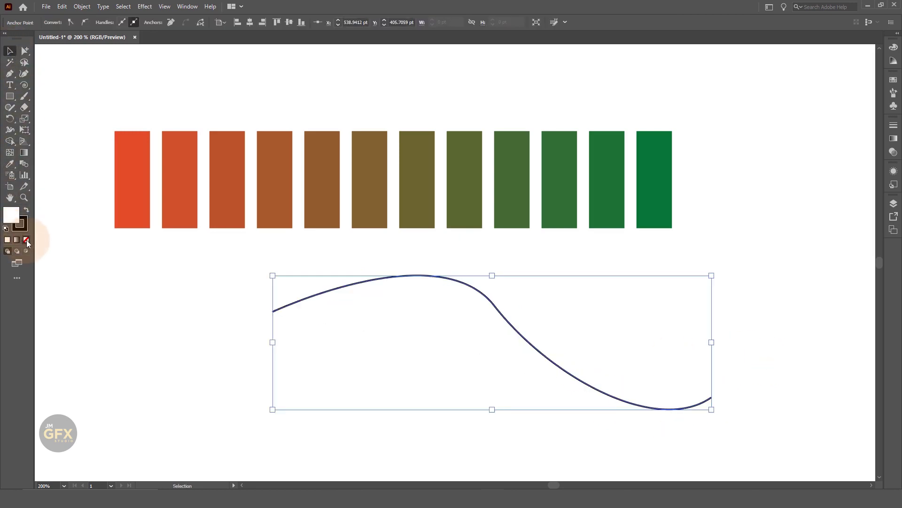
left_click(156, 101)
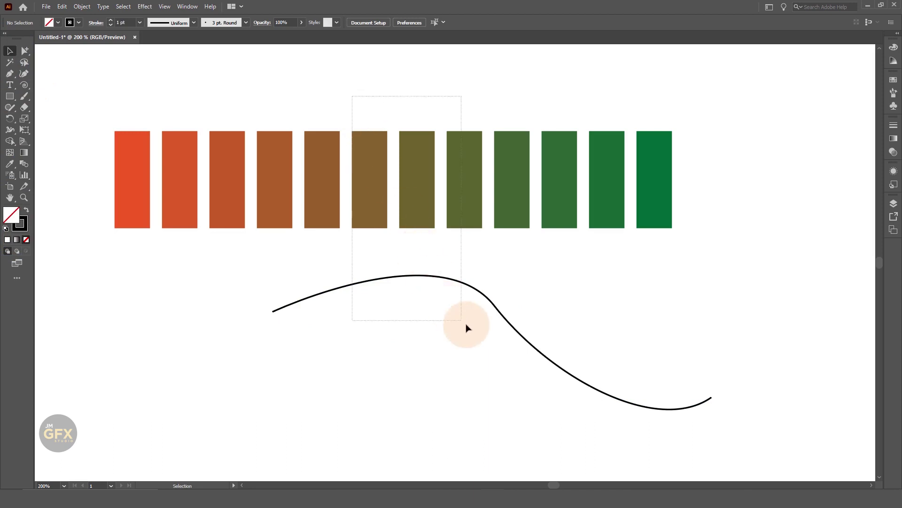
left_click_drag(352, 95, 483, 321)
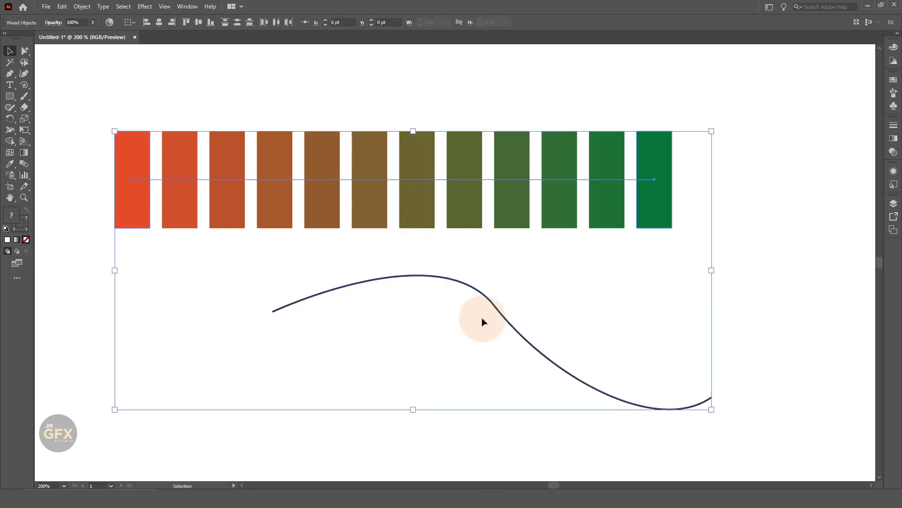
Apply Object > Blend > Replace Spine with the curve, then drag the blend up-left
left_click(82, 6)
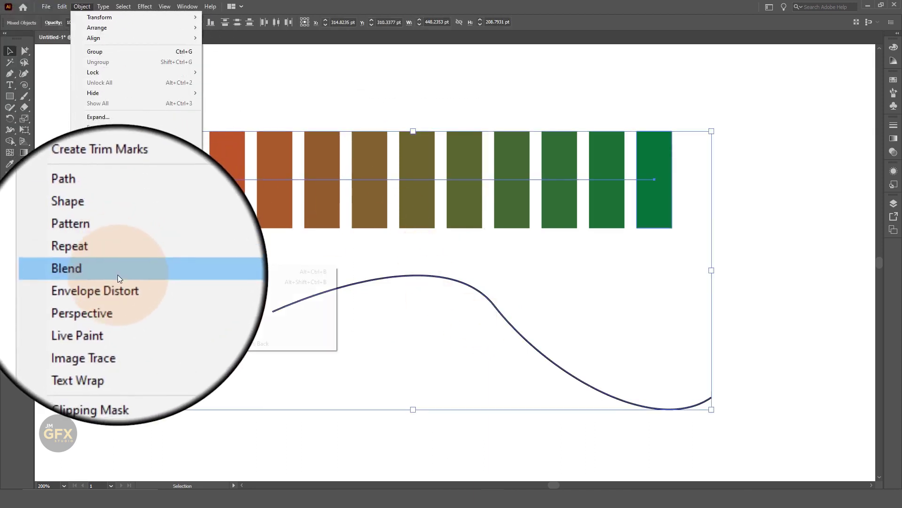
mouse_move(94, 271)
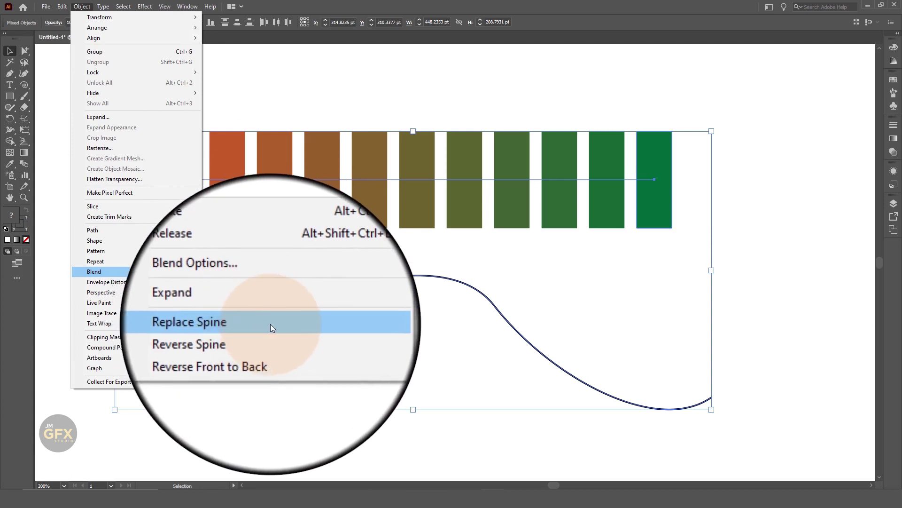
left_click(270, 323)
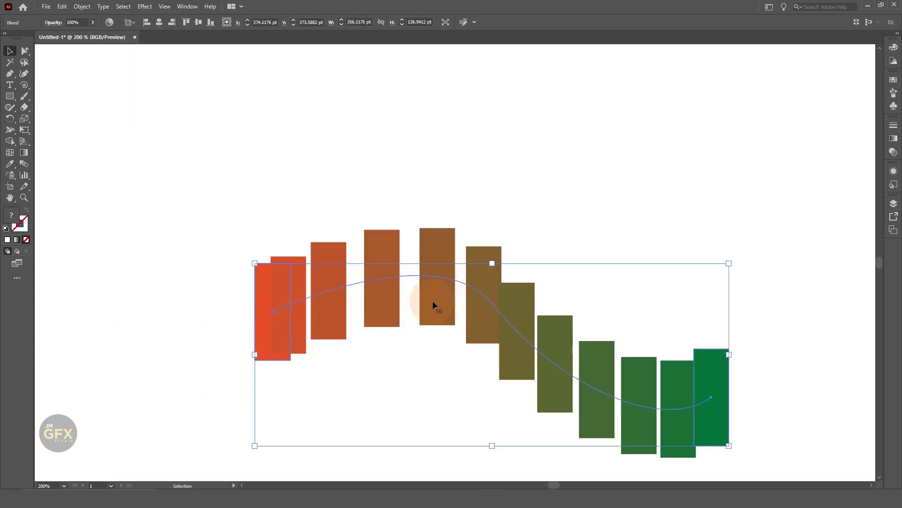
mouse_move(432, 301)
left_mouse_down()
mouse_move(356, 186)
mouse_move(344, 186)
left_mouse_up()
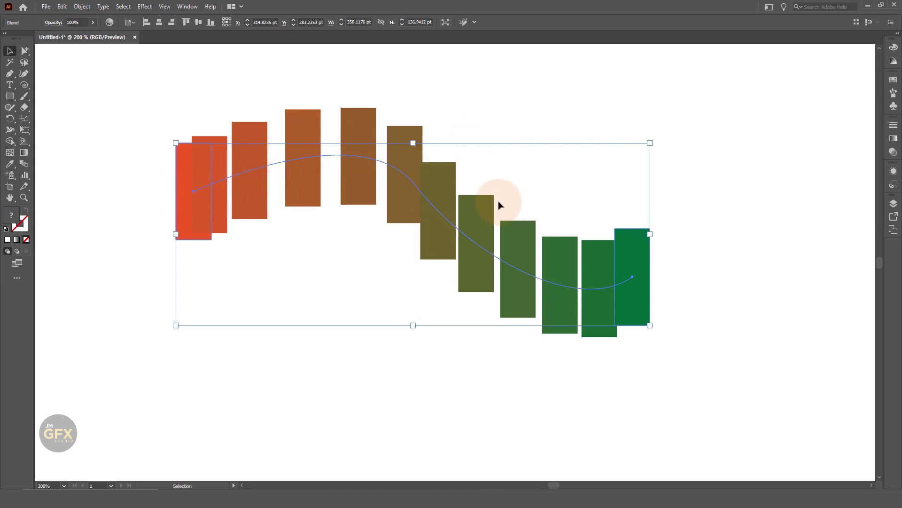
Set the blend options to 5 specified steps with Align to Path orientation
left_click(81, 6)
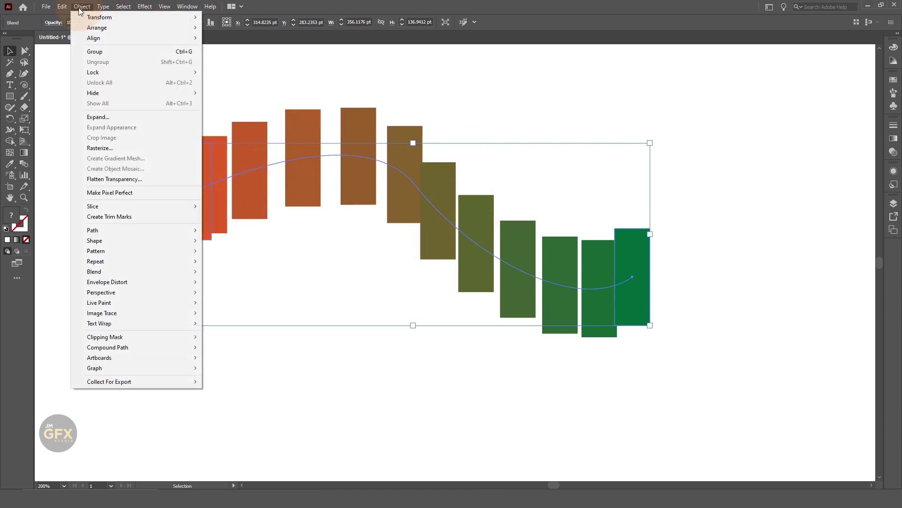
mouse_move(94, 272)
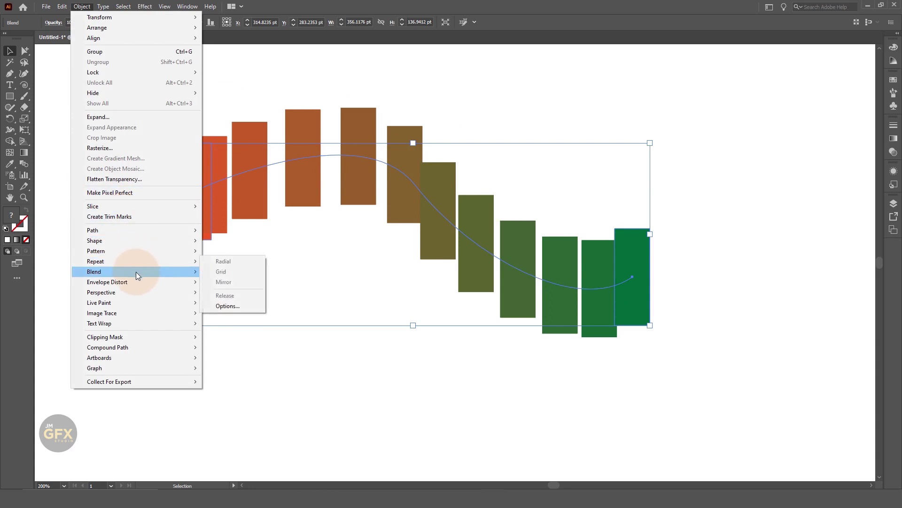
left_click(255, 296)
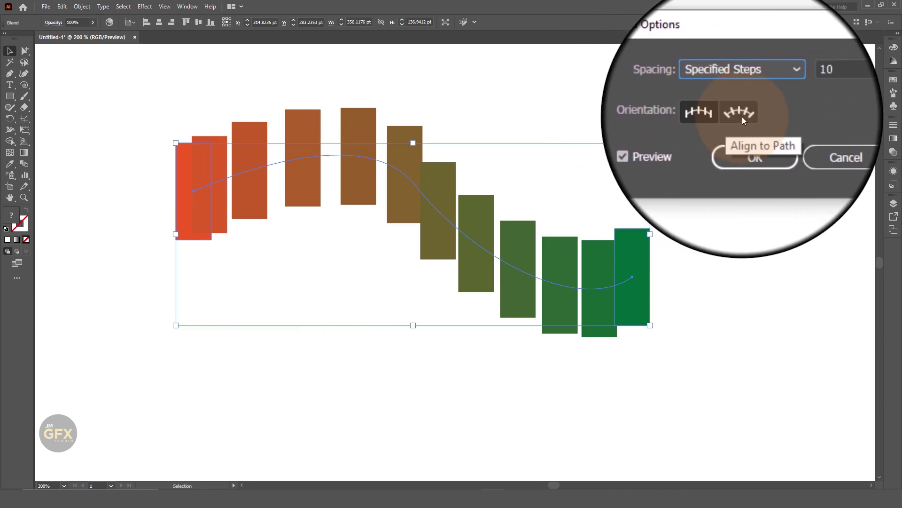
left_click(742, 116)
type("5")
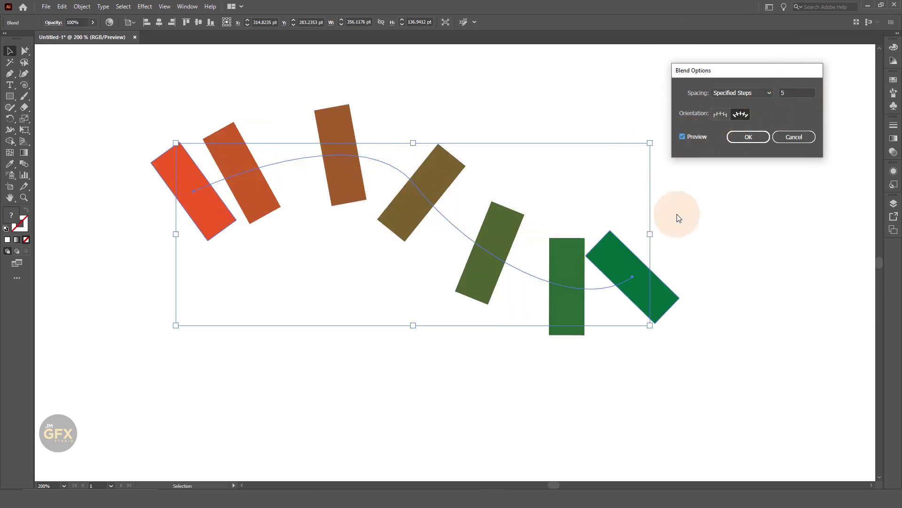
left_click(748, 136)
With Direct Selection, raise the spine's middle point, lower its left end, and reshape the top handle
left_click_drag(25, 50, 39, 62)
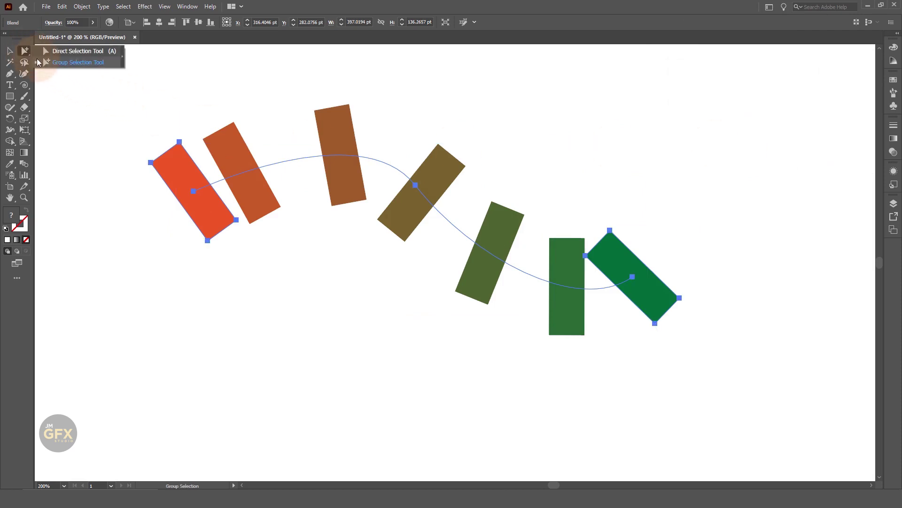
left_click(59, 51)
left_click(415, 185)
left_click_drag(433, 202, 484, 253)
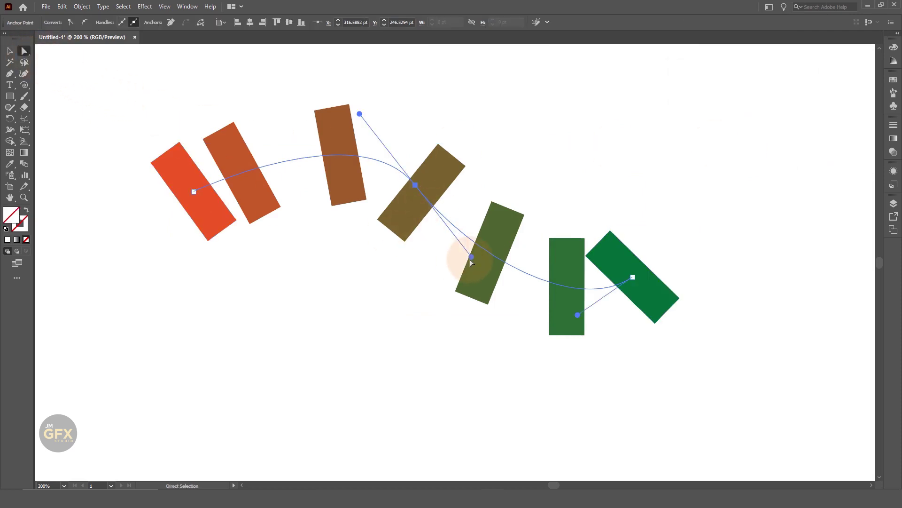
left_click_drag(415, 185, 448, 165)
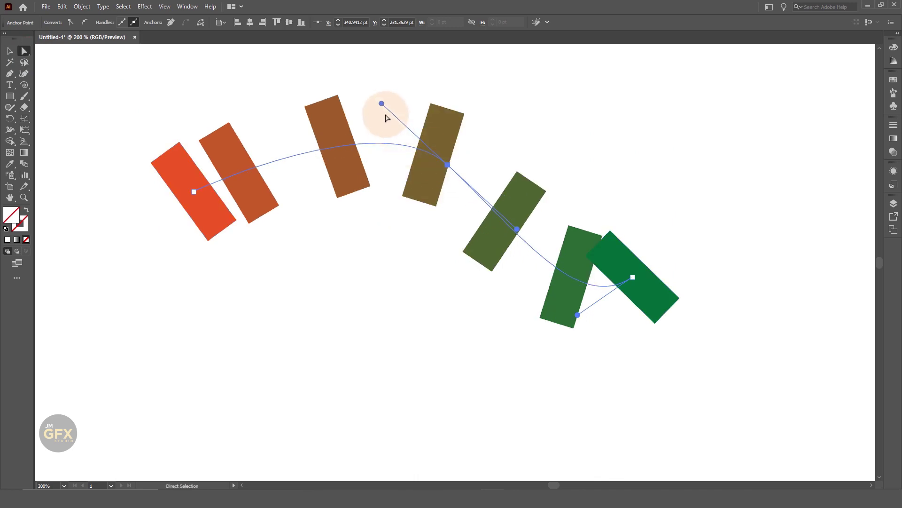
left_click_drag(377, 105, 356, 111)
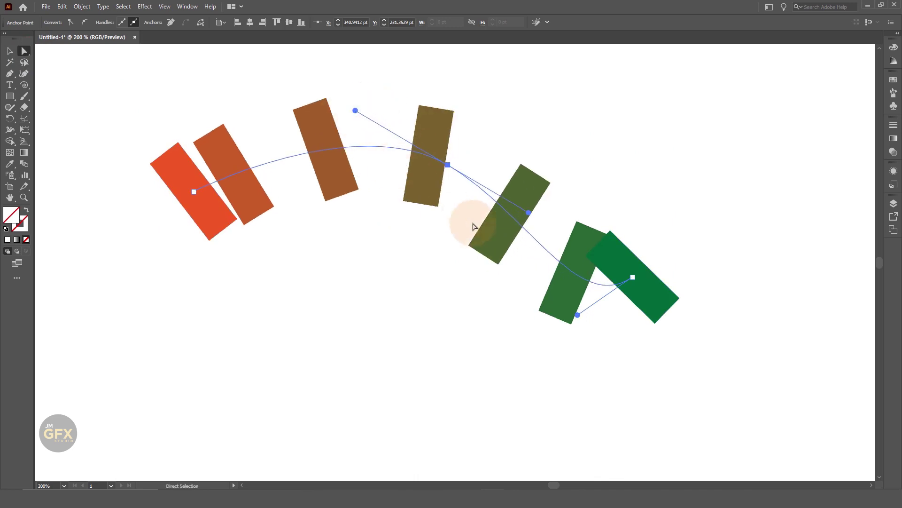
left_click_drag(200, 195, 164, 268)
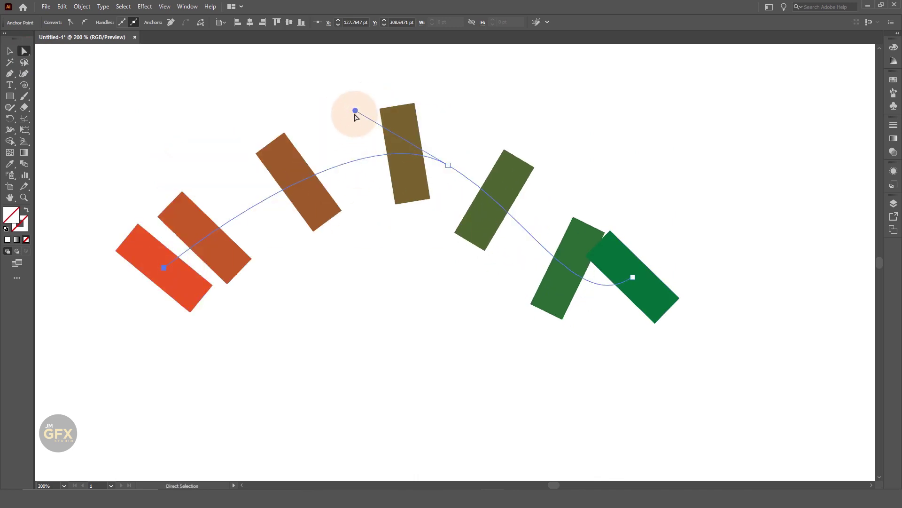
left_click_drag(355, 111, 270, 108)
Move the spine's right end up and right, then adjust its handles to broaden the arch
left_click(630, 281)
left_click_drag(633, 278, 687, 236)
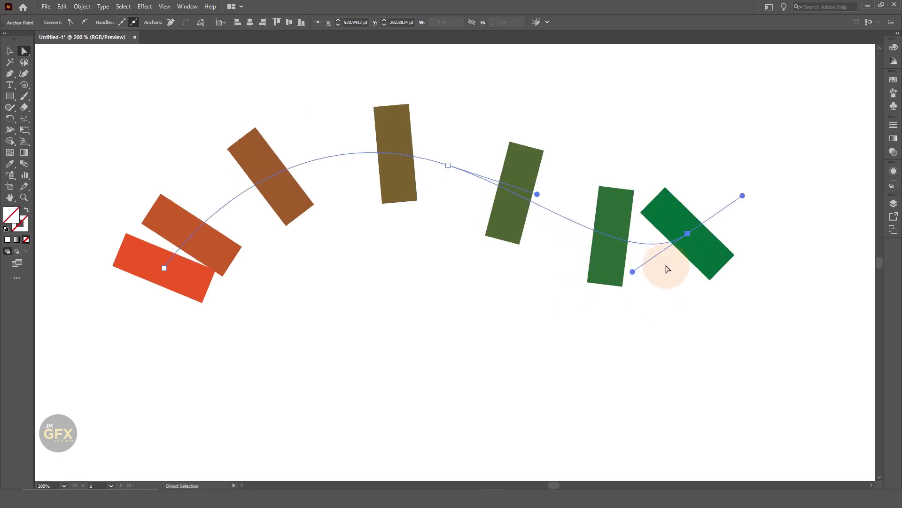
left_click(633, 272)
left_click(687, 240)
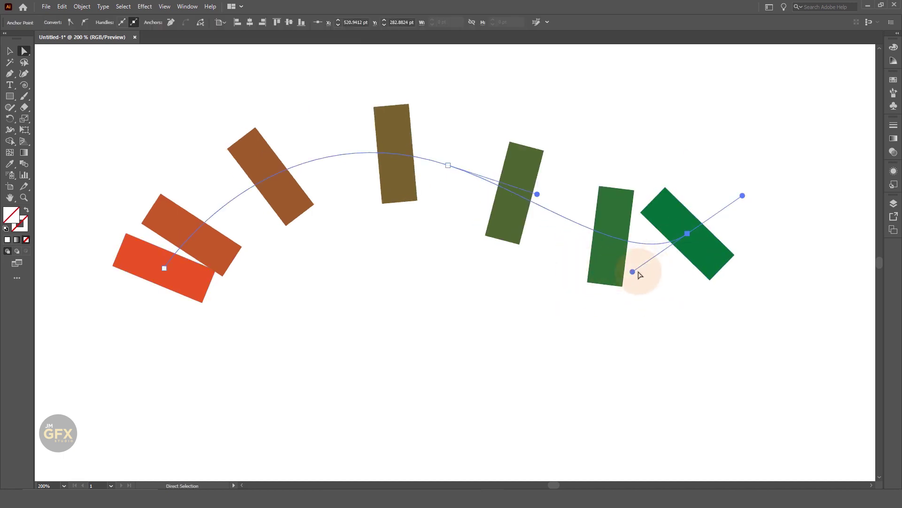
mouse_move(637, 268)
left_mouse_down()
mouse_move(597, 270)
mouse_move(559, 291)
left_mouse_up()
left_click(164, 269)
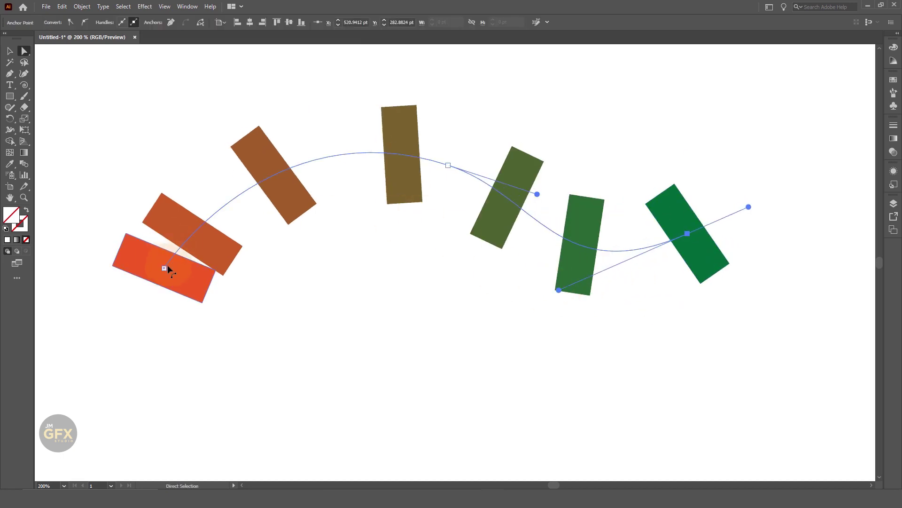
left_click_drag(270, 108, 320, 112)
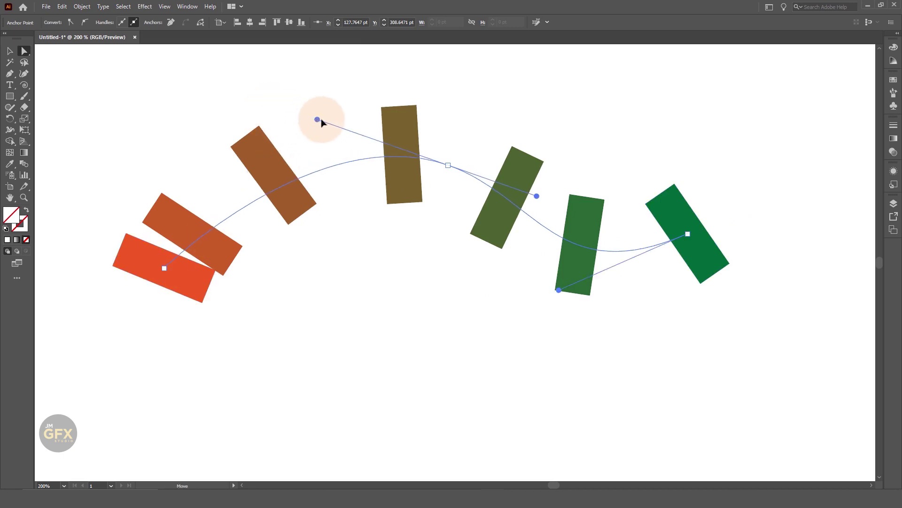
left_click(448, 166)
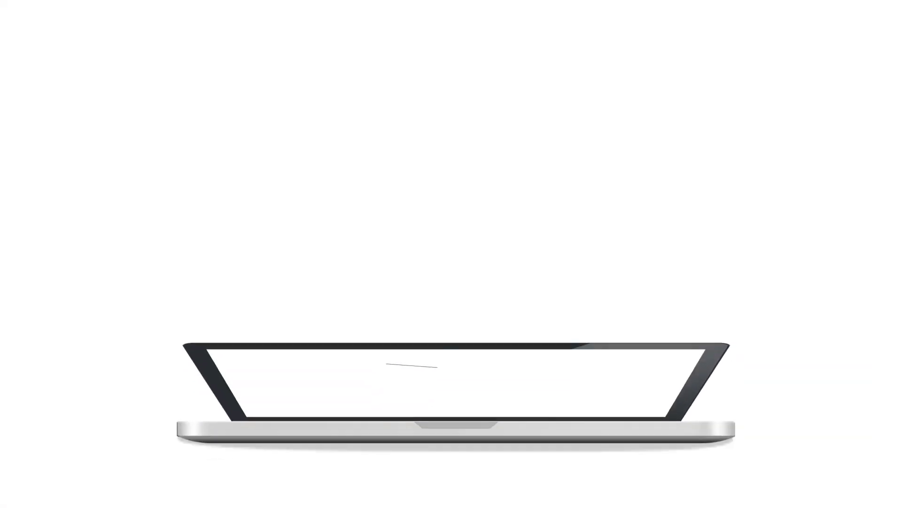